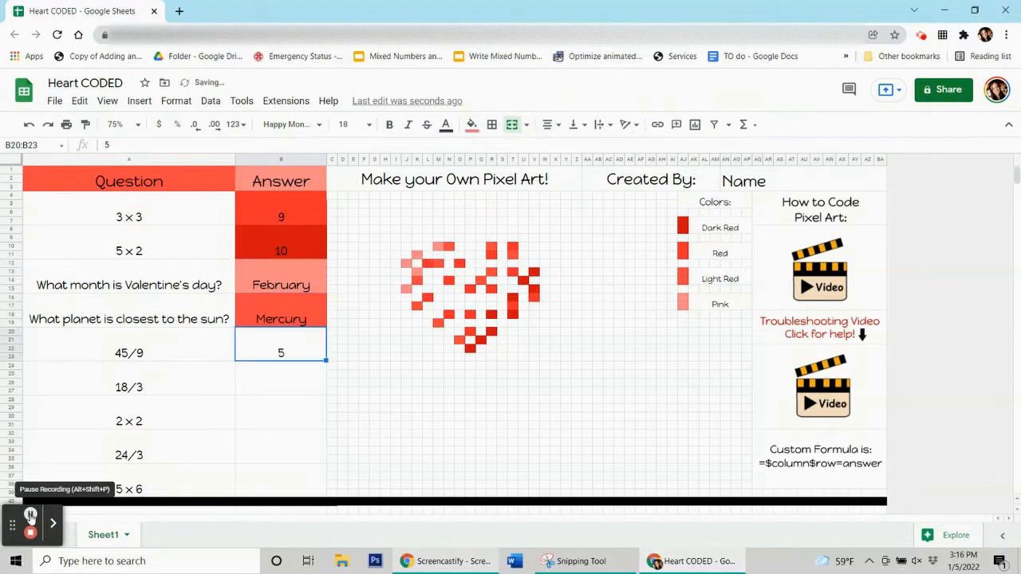
- Answer 18/3 with 6, 2 x 2 with 4, 24/3 with 8 and 5 x 6 with 30 in the Answer column
type("6")
key("Return")
type("4")
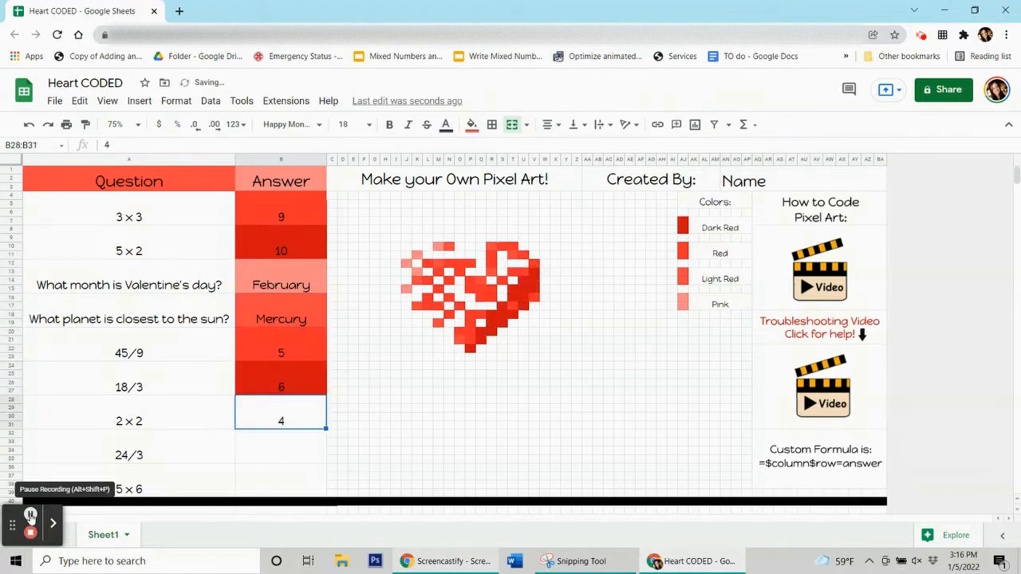
key("Return")
type("8")
key("Return")
type("30")
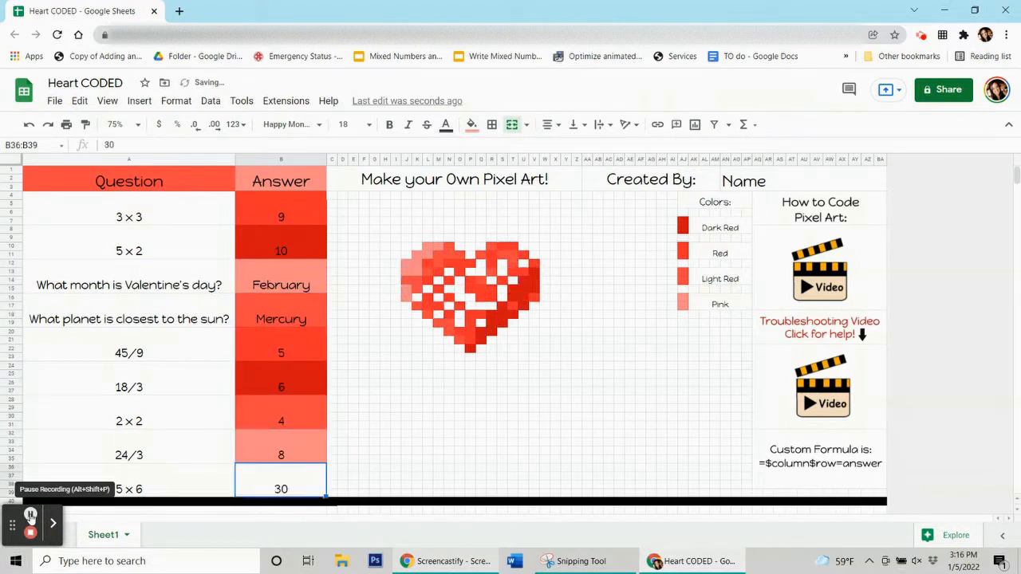
key("Return")
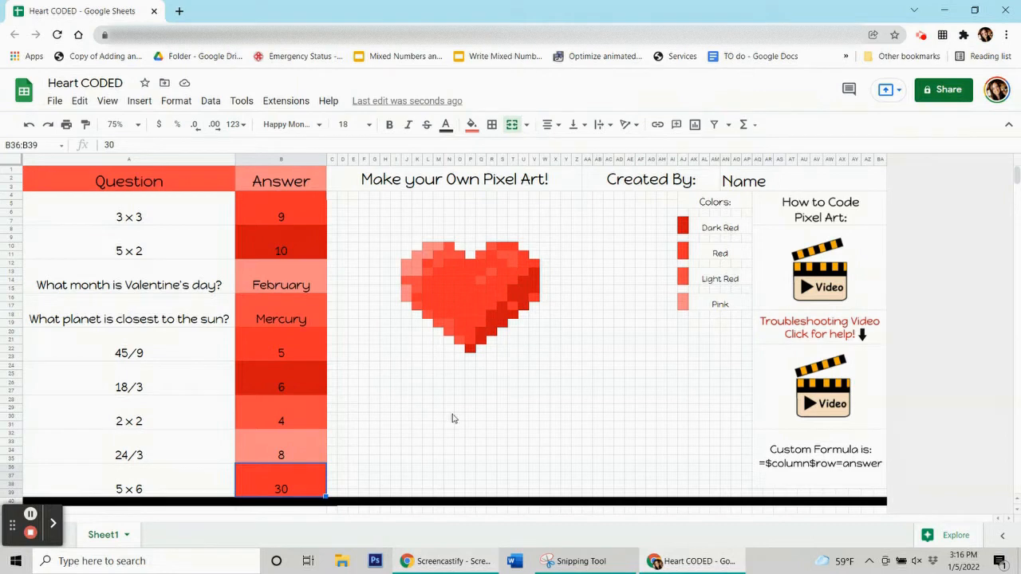
left_click(30, 532)
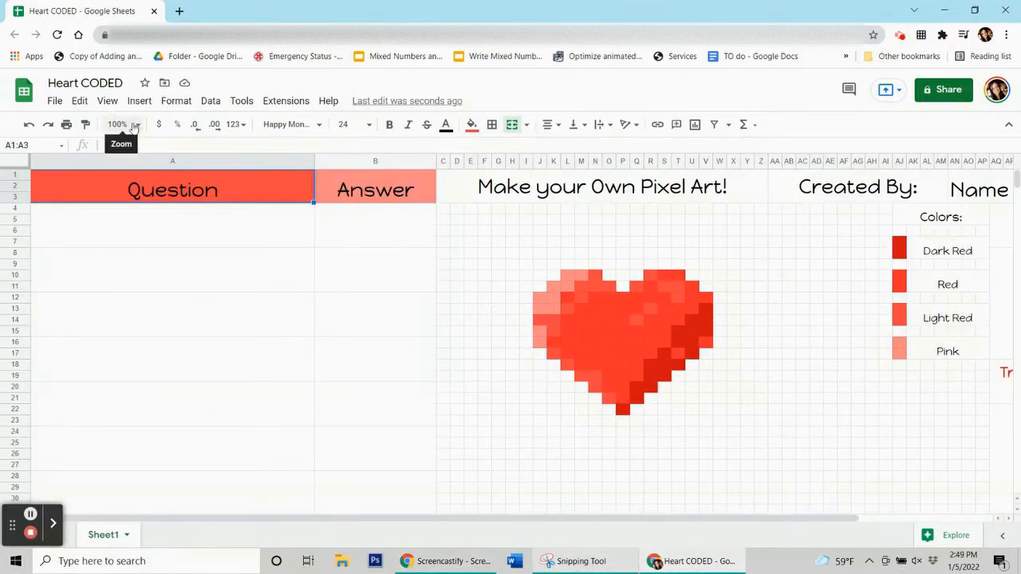
- Set the sheet's zoom to 75%
left_click(137, 125)
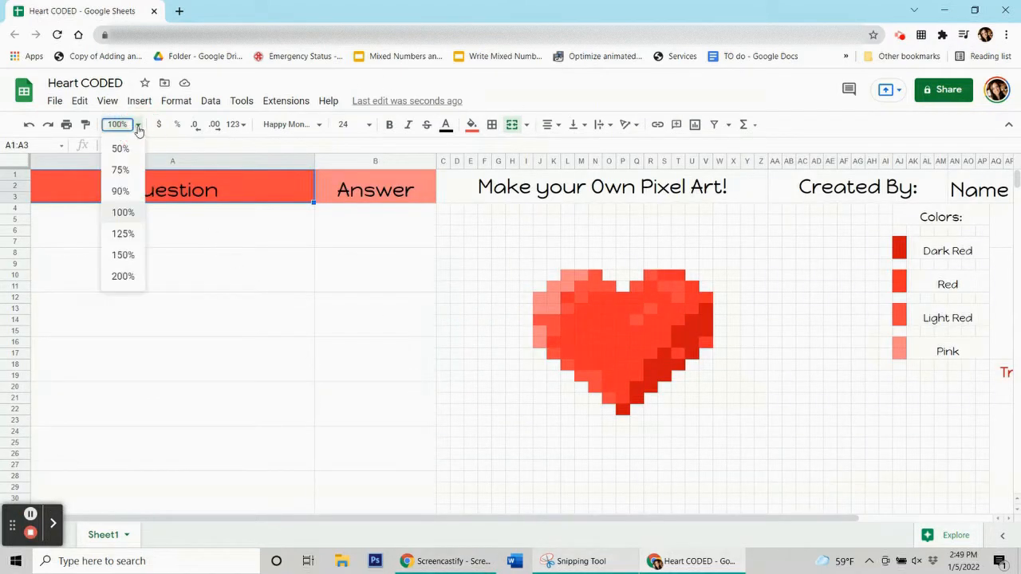
left_click(122, 171)
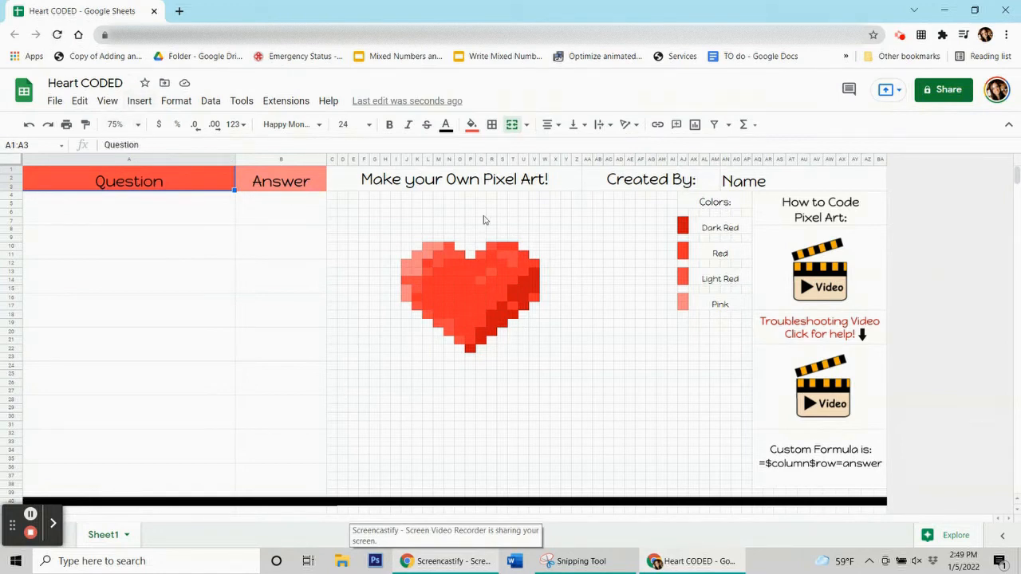
key("Down")
key("Down")
key("Down")
key("Down")
key("Down")
- Enter "3 x 3" in the first Question row and 9 as its answer
left_click(145, 222)
type("3 x 3")
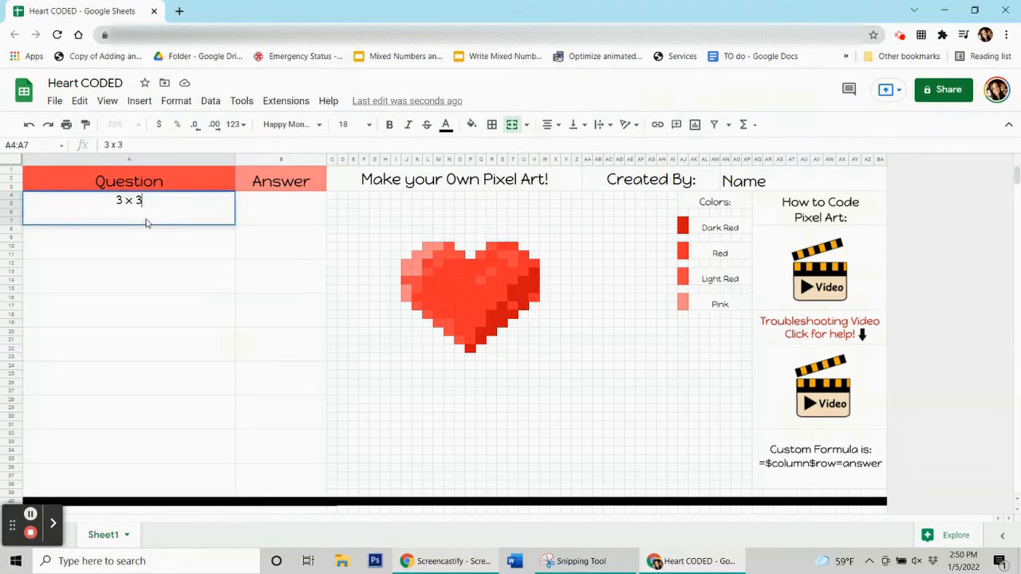
left_click_drag(140, 199, 95, 195)
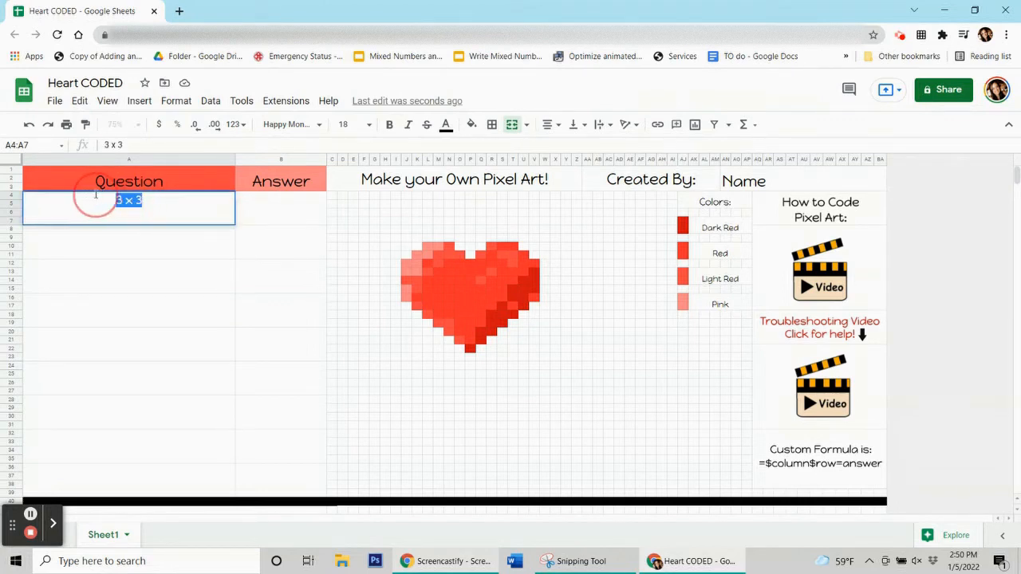
left_click(163, 204)
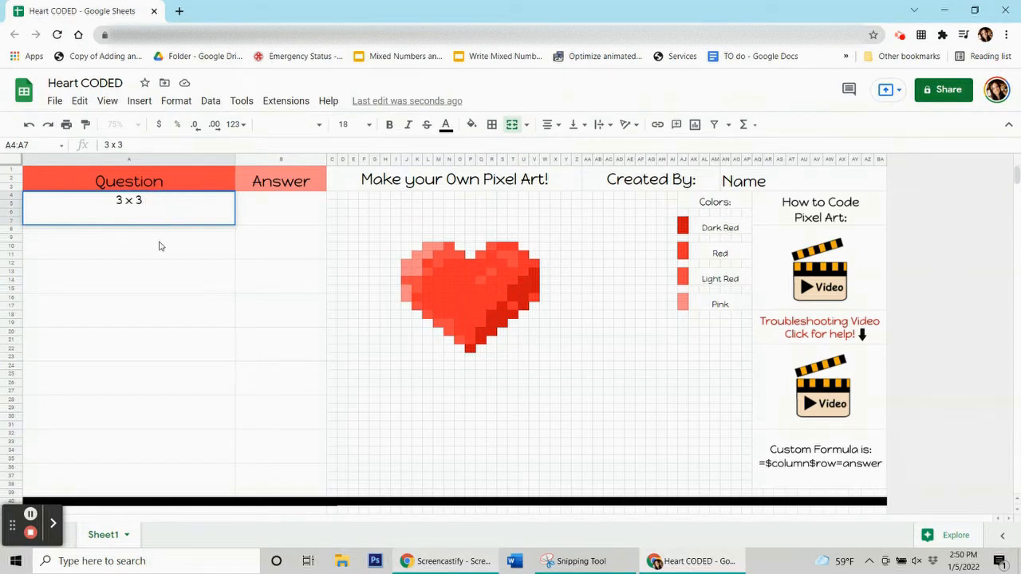
key("Return")
left_click(292, 233)
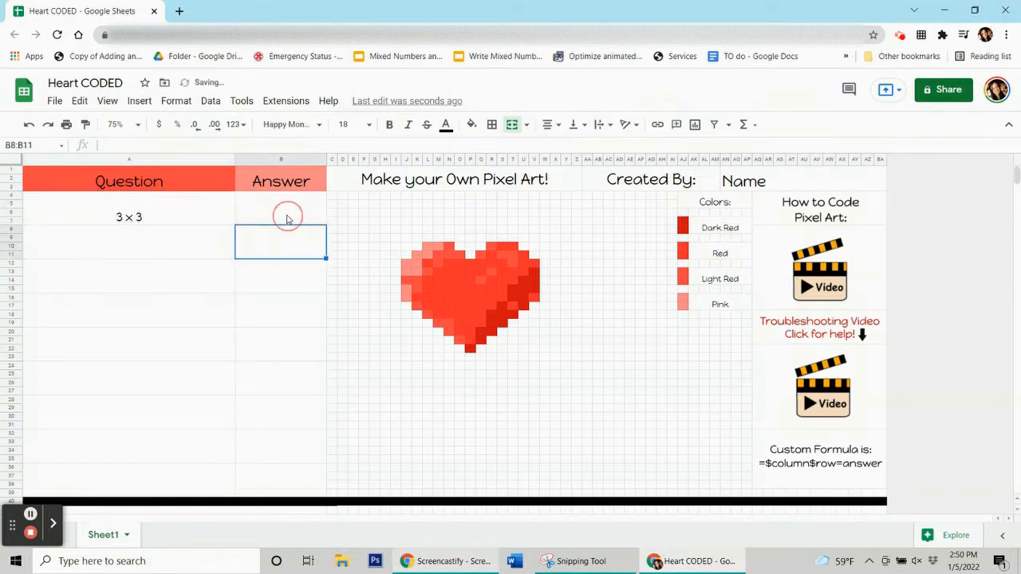
left_click(287, 219)
type("9")
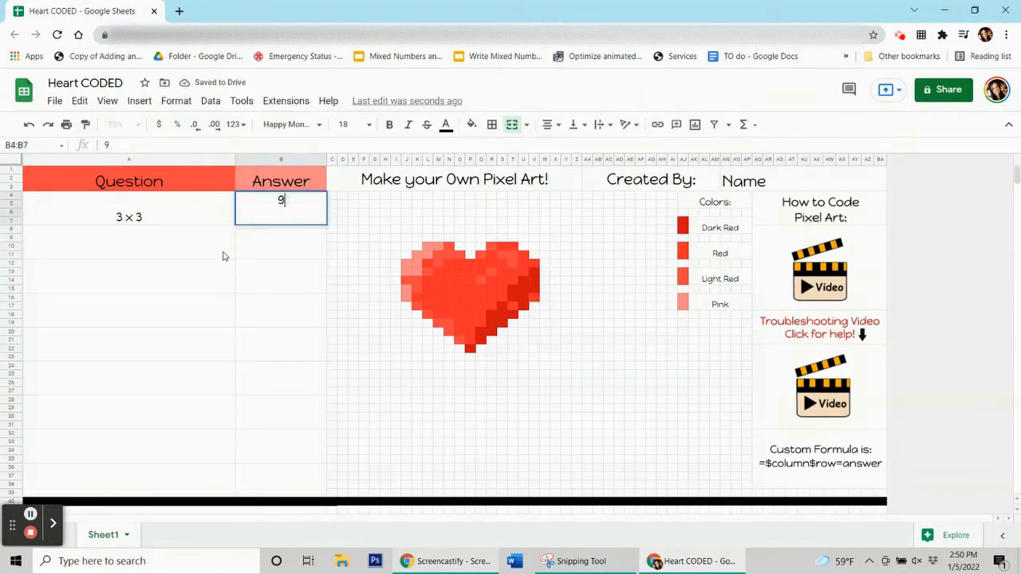
key("Return")
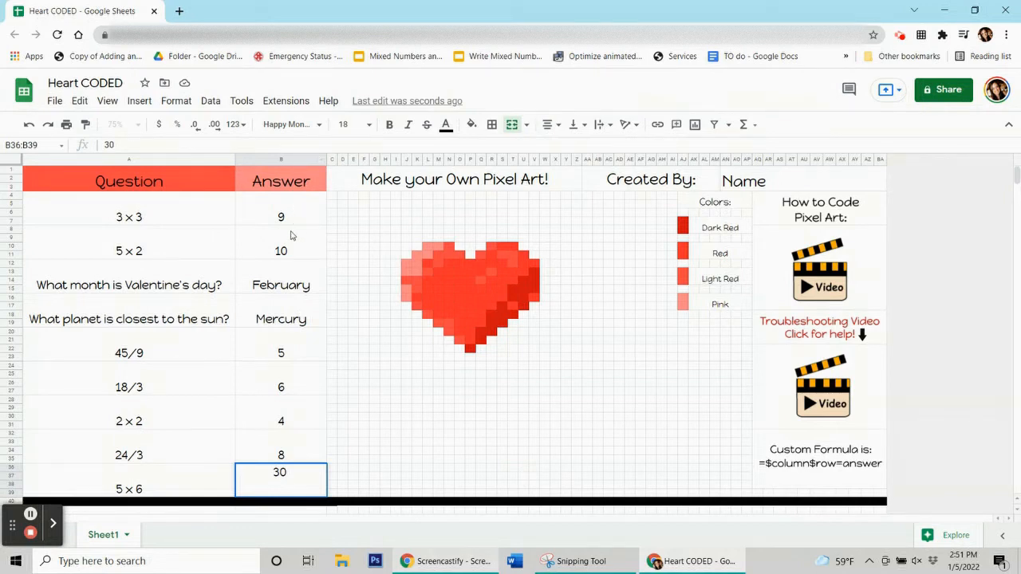
- Review the questions and their matching answers down both columns, from 3 x 3 to 5 x 6
left_click_drag(283, 214, 303, 479)
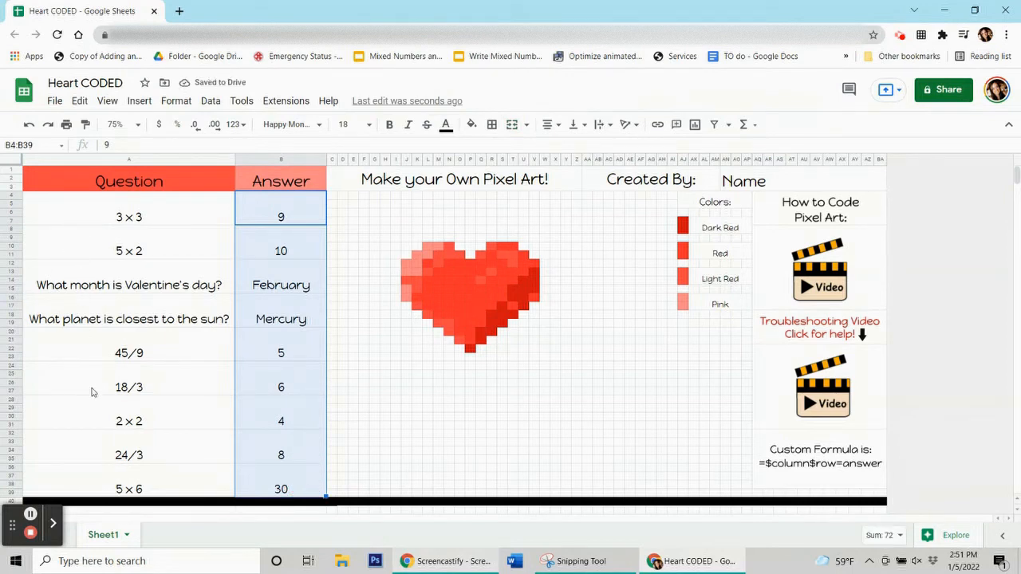
left_click_drag(102, 214, 94, 386)
left_click(102, 214)
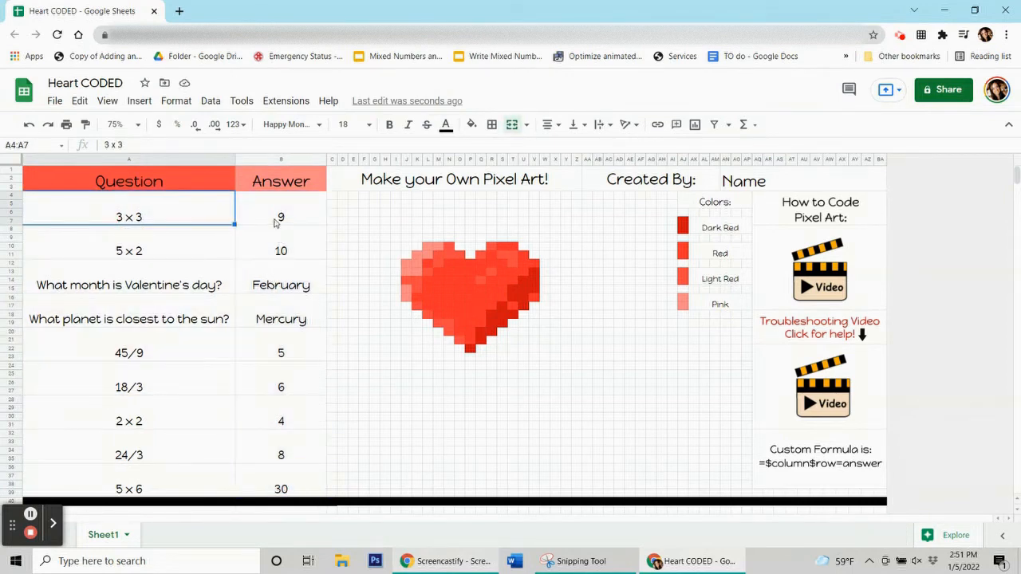
left_click(279, 220)
key("Down")
left_click(300, 320)
left_click(298, 353)
left_click(299, 386)
left_click(297, 421)
left_click(292, 478)
left_click(282, 212)
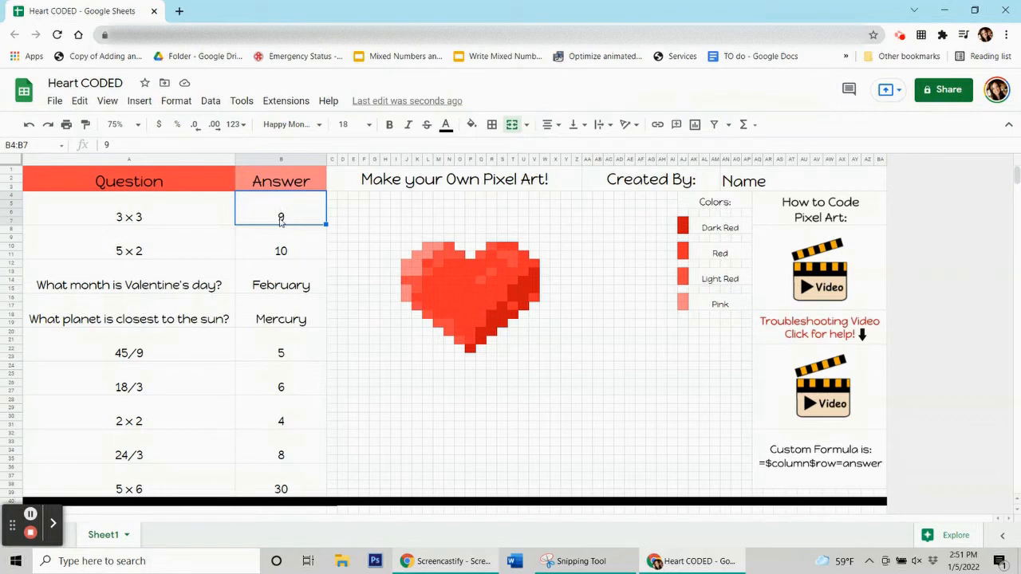
- Check which column and rows the first five answer cells occupy, from 3 x 3 to 45/9
left_click(300, 215)
left_click(266, 258)
left_click(268, 217)
key("Down")
key("Down")
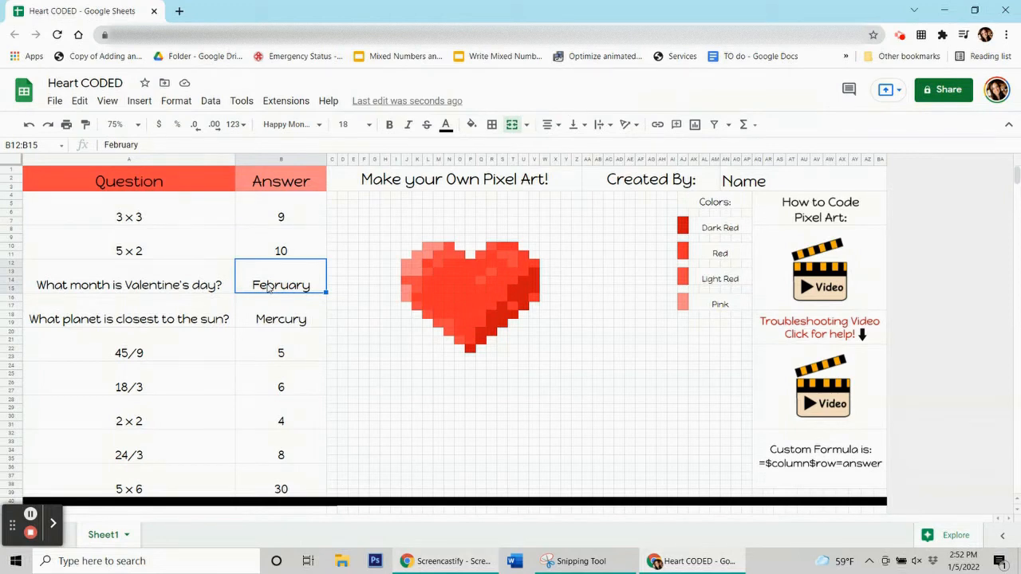
left_click(279, 218)
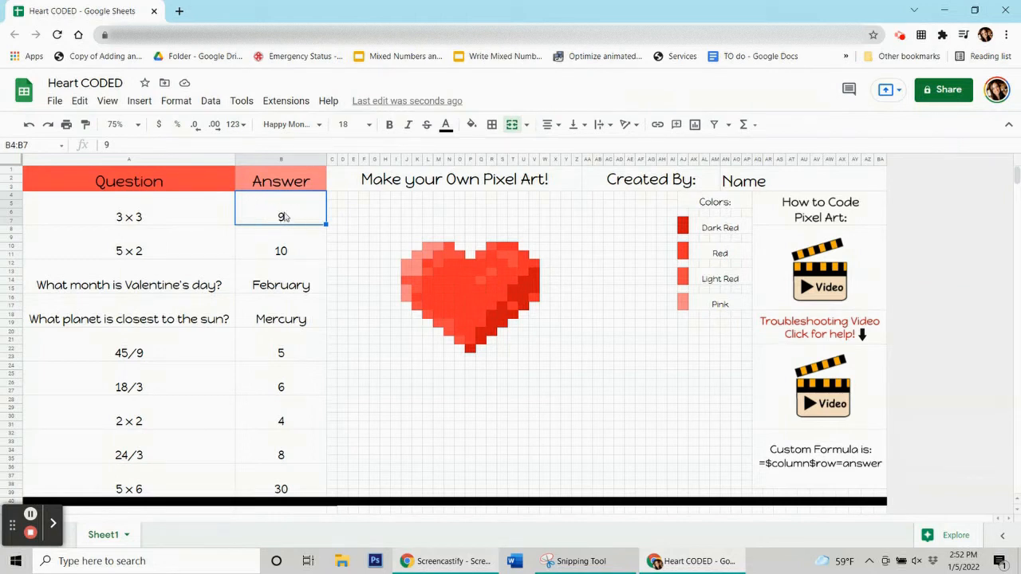
left_click(269, 212)
left_click(308, 216)
left_click(306, 252)
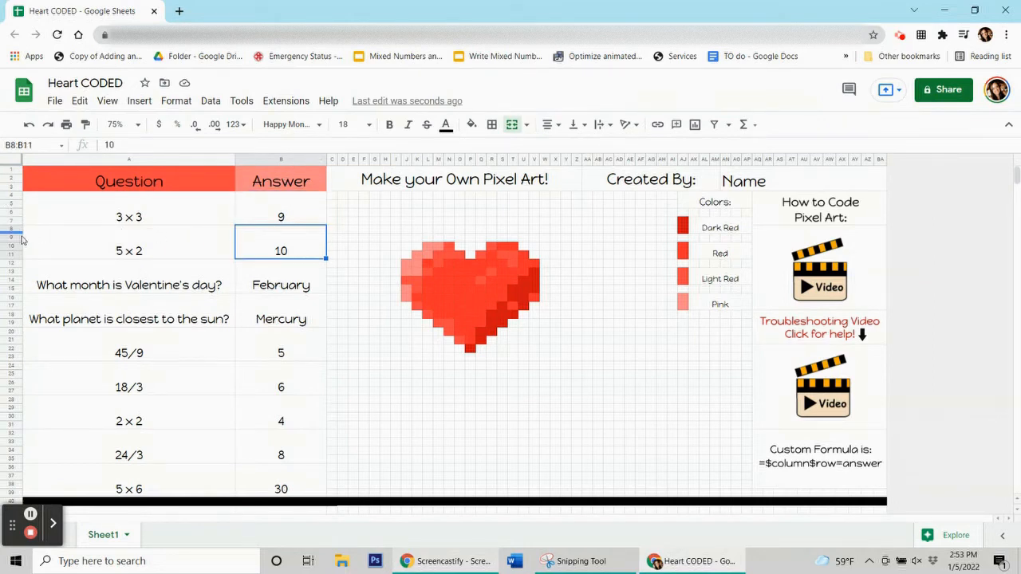
left_click(311, 276)
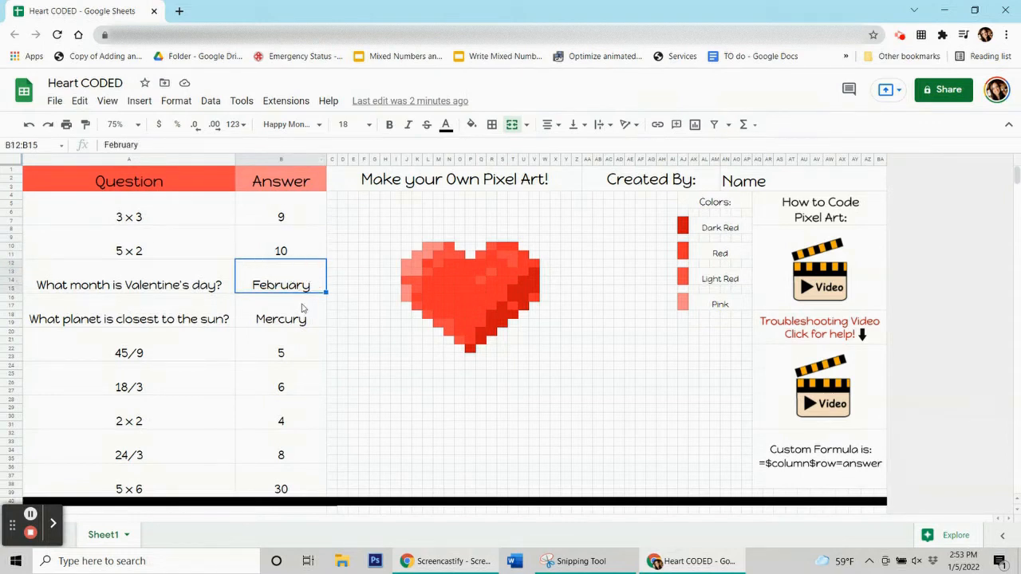
left_click(279, 319)
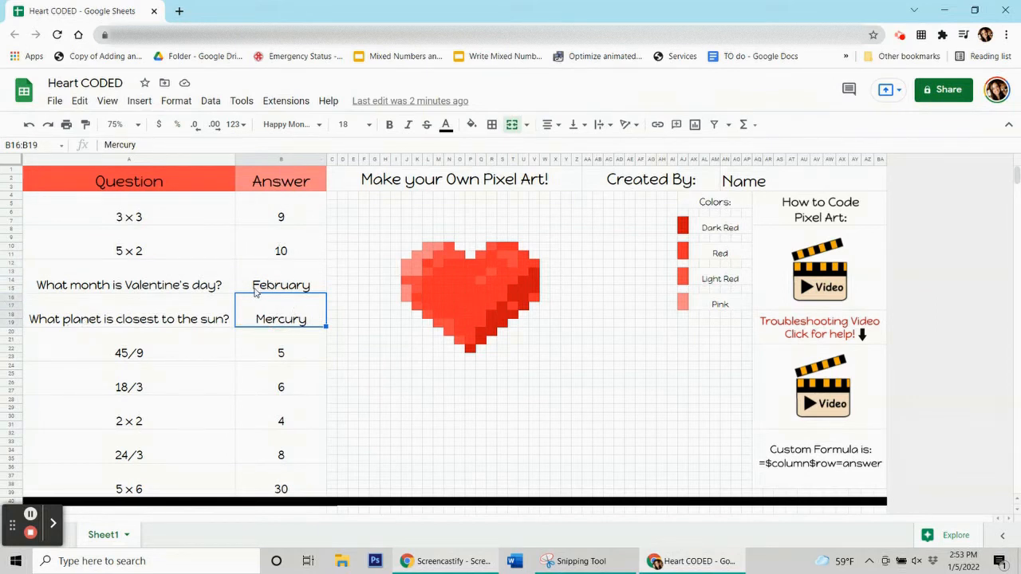
left_click(270, 347)
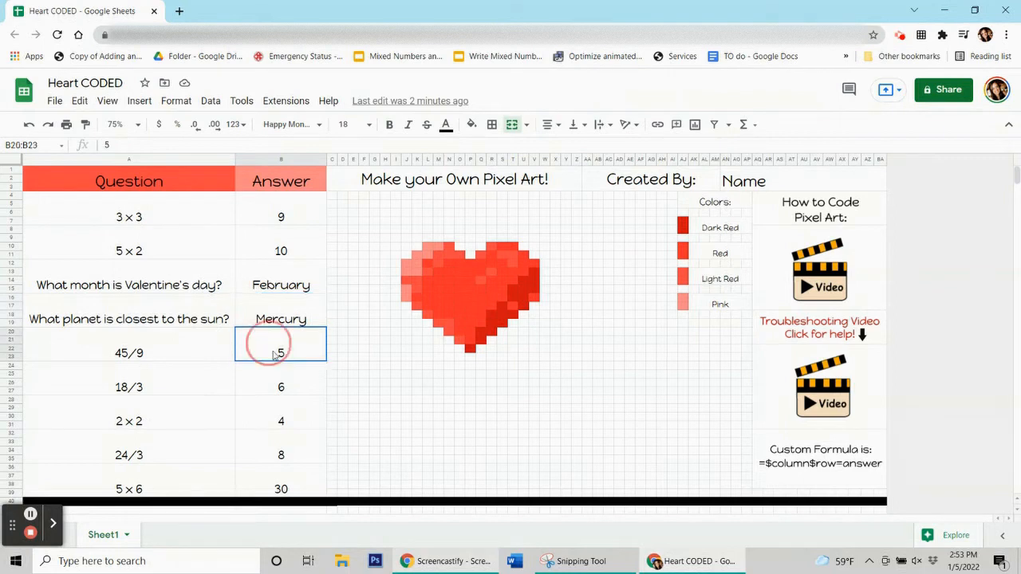
left_click(285, 221)
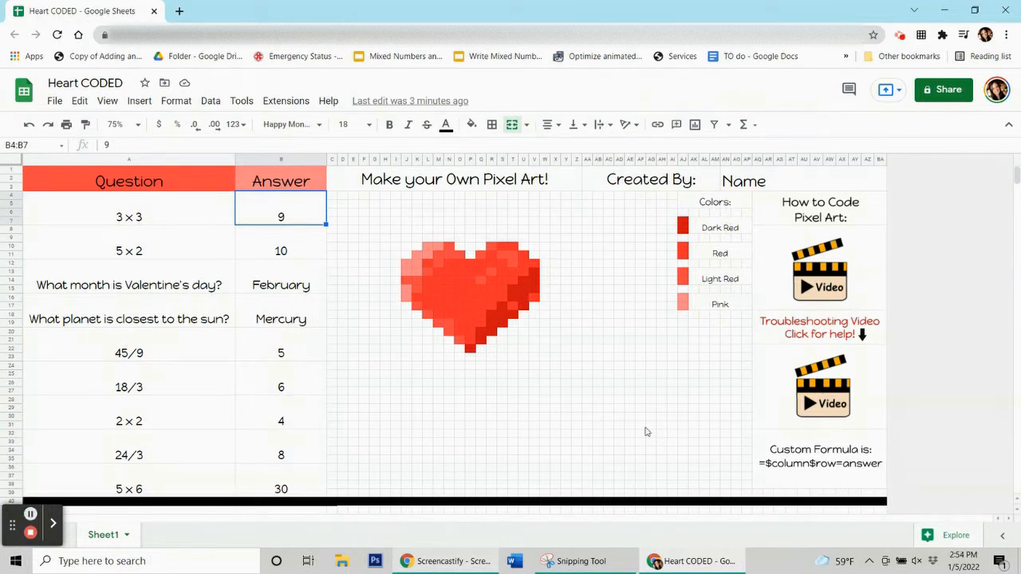
- Compare the custom formula pattern =$column$row=answer with the column, rows and contents of the first three answer cells
left_click(869, 467)
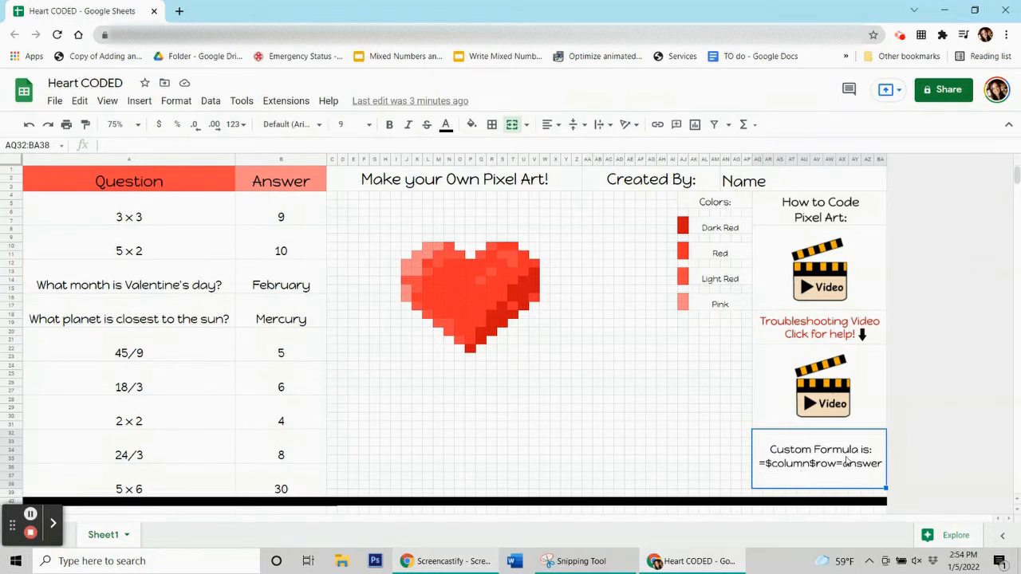
left_click(791, 461)
left_click(821, 466)
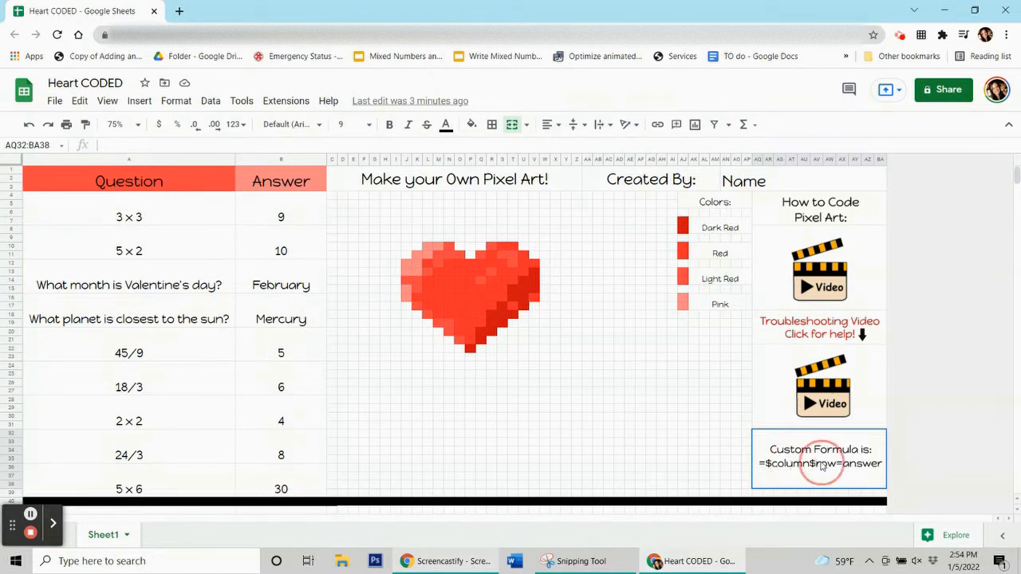
left_click(303, 205)
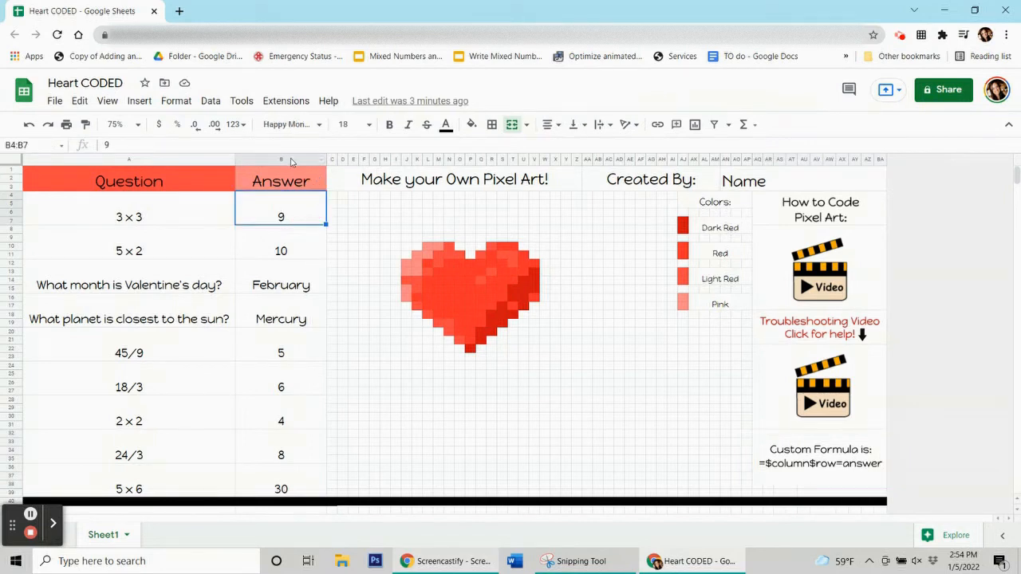
left_click(855, 464)
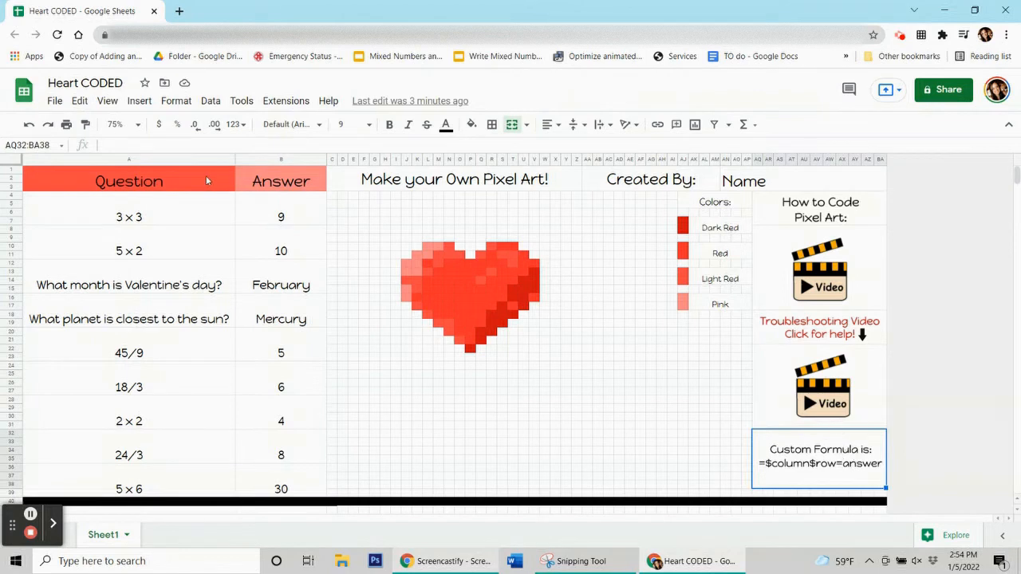
left_click(252, 207)
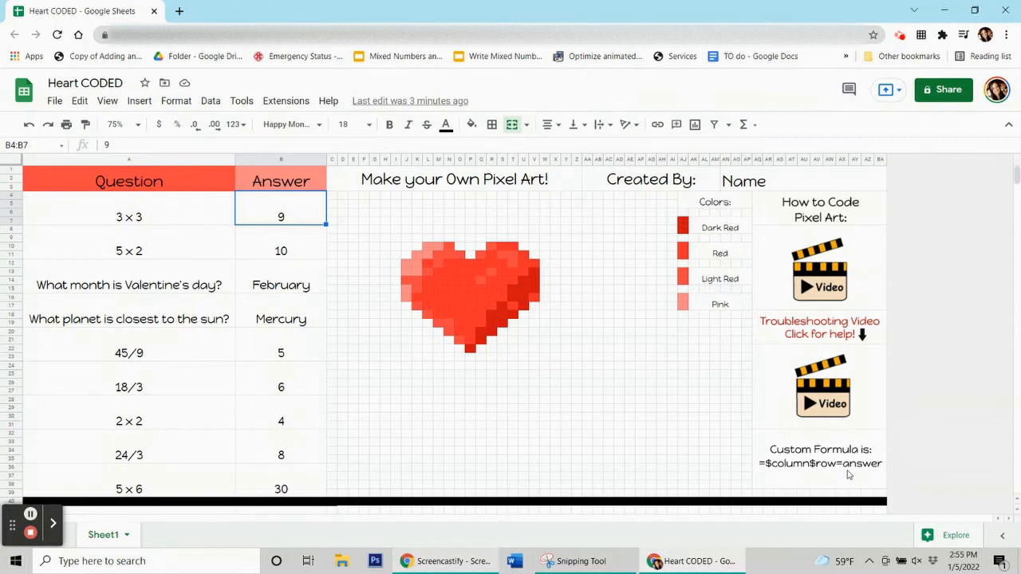
left_click(259, 204)
left_click(297, 257)
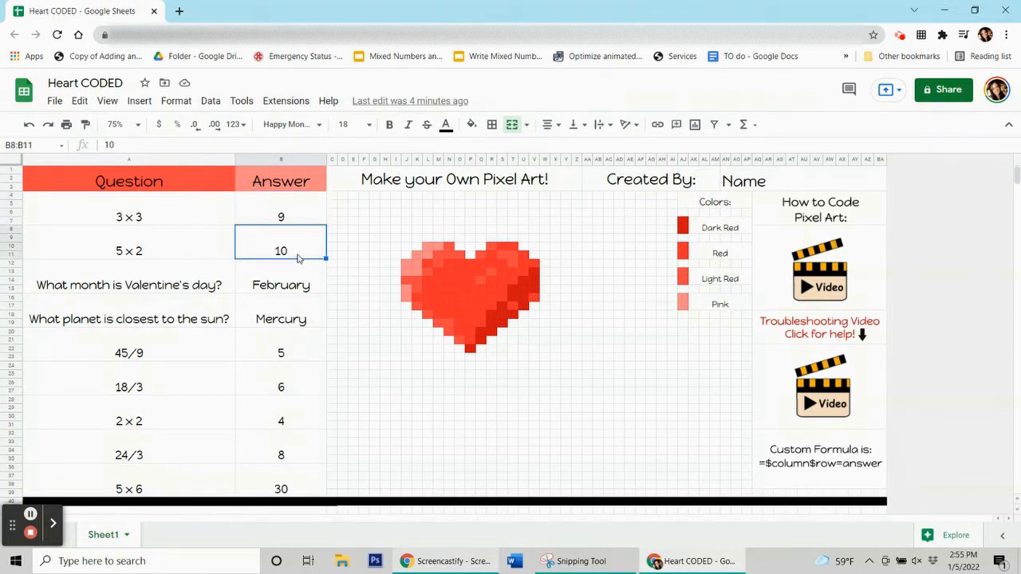
left_click(288, 245)
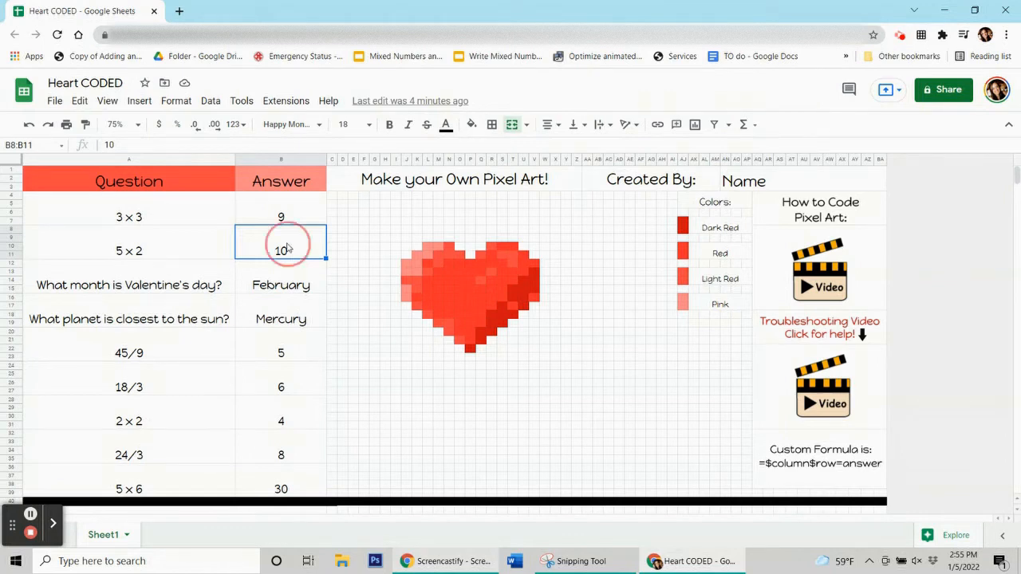
left_click(288, 283)
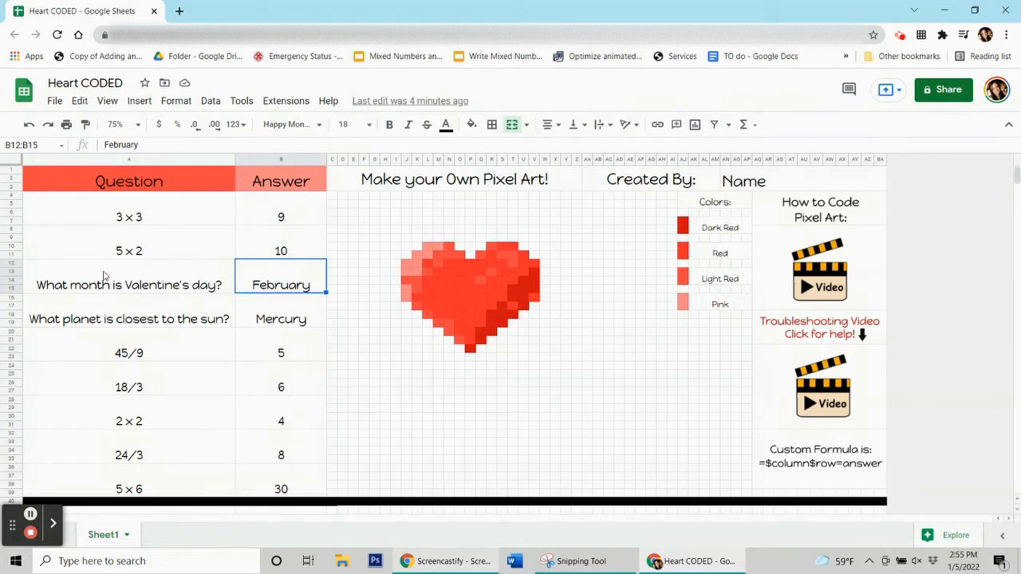
left_click(275, 302)
left_click(271, 283)
- Start a new conditional formatting rule for the 3 x 3 question's answer cell, B4:B7
left_click(298, 217)
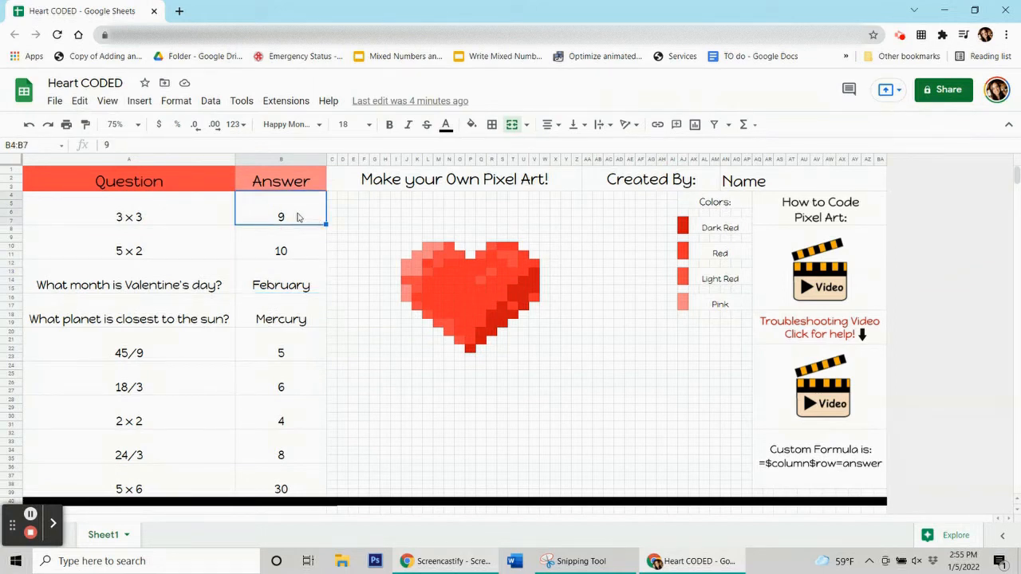
left_click(181, 107)
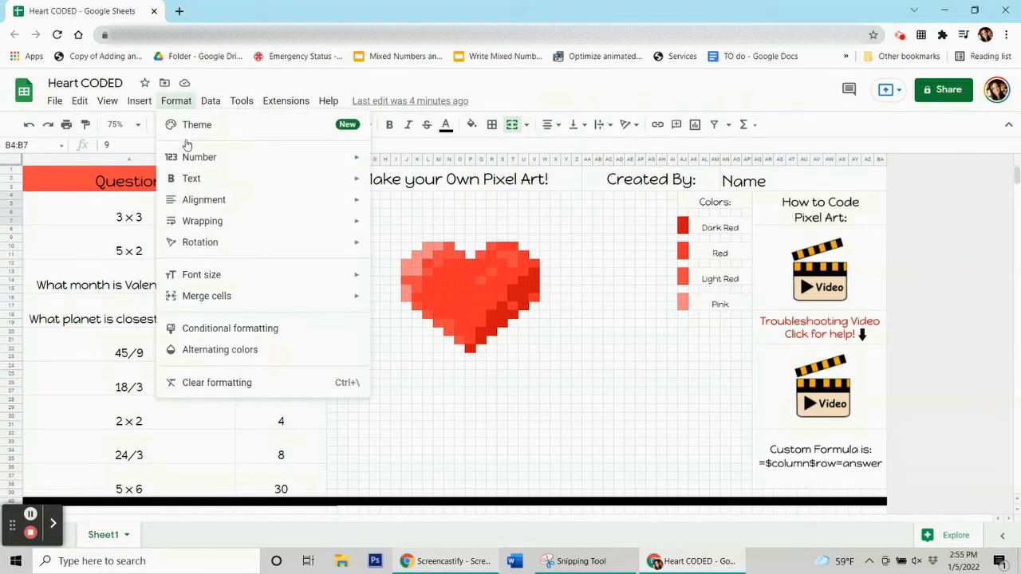
left_click(255, 334)
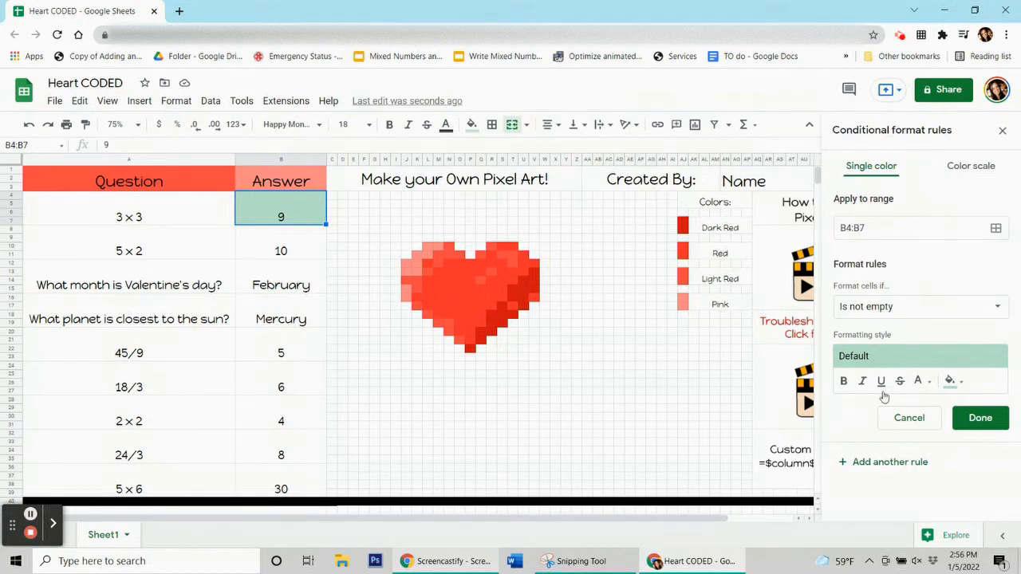
- Check which custom red fills the heart's center, and set the rule's fill to that same color, #ff3030
left_click(953, 382)
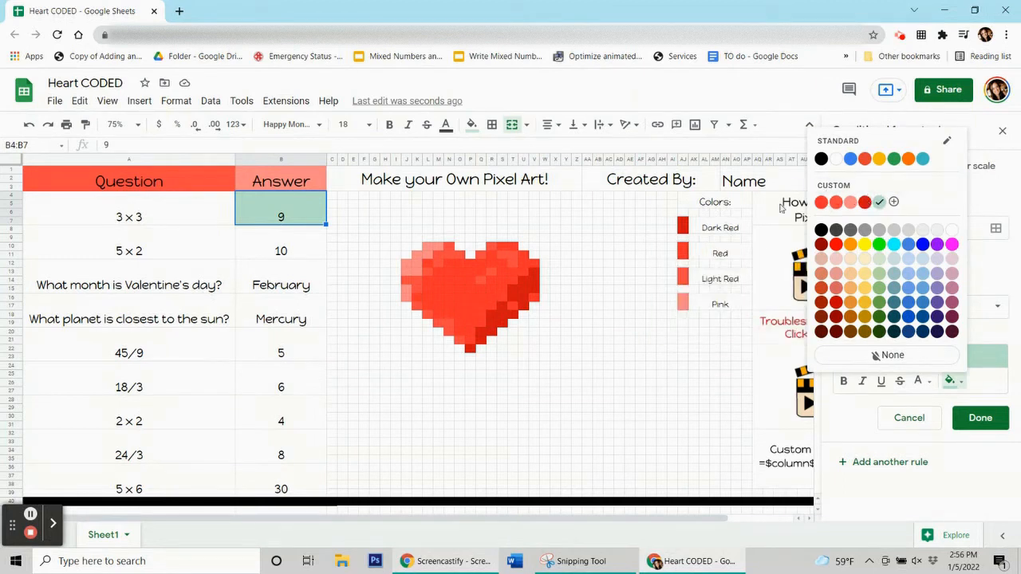
left_click(457, 281)
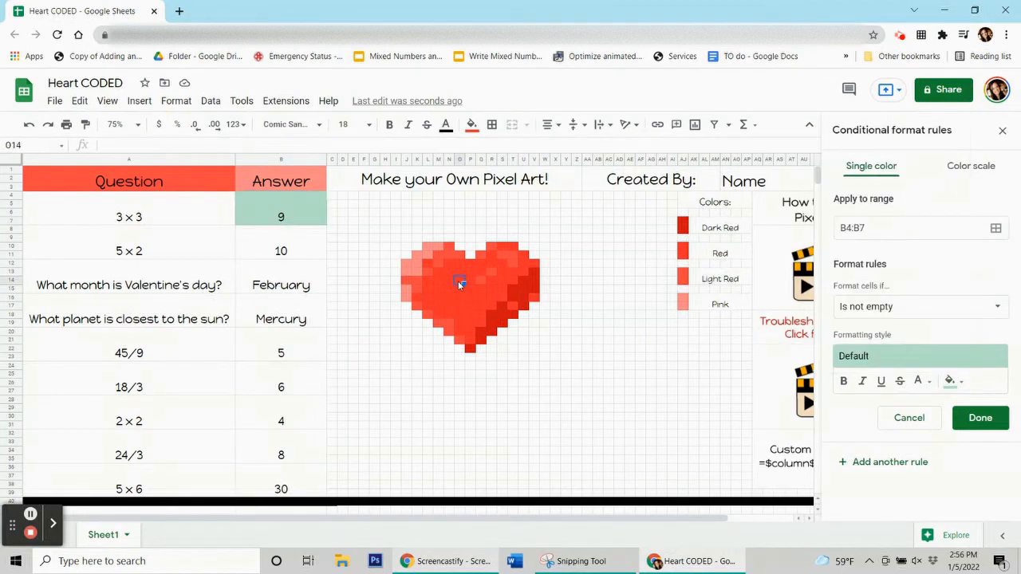
left_click(473, 125)
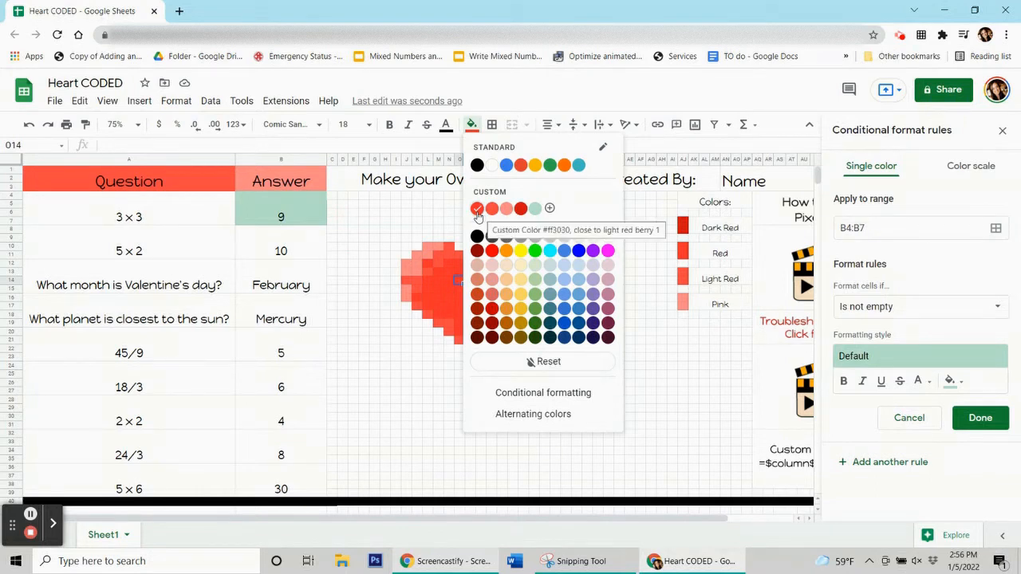
left_click(291, 200)
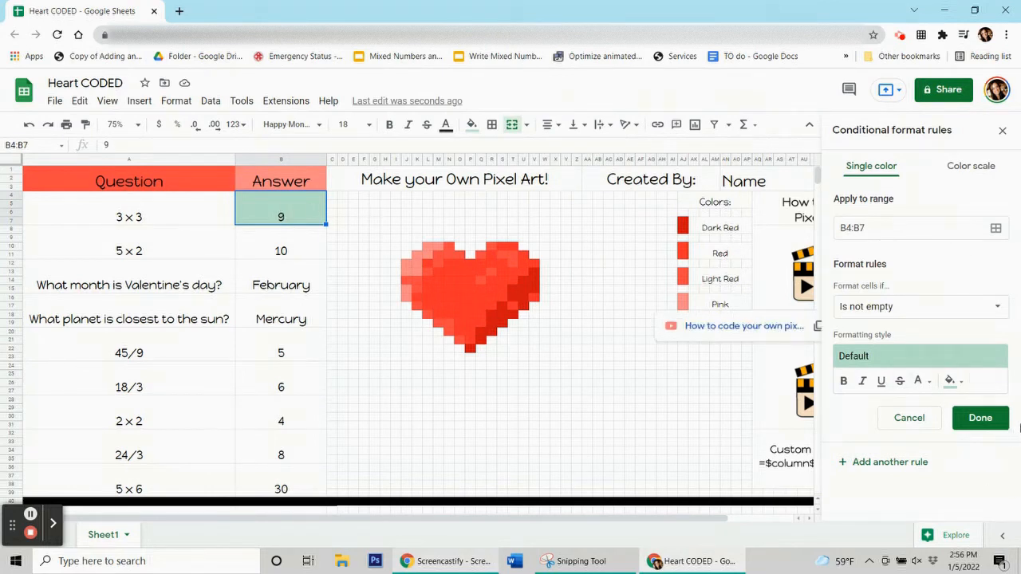
left_click(957, 382)
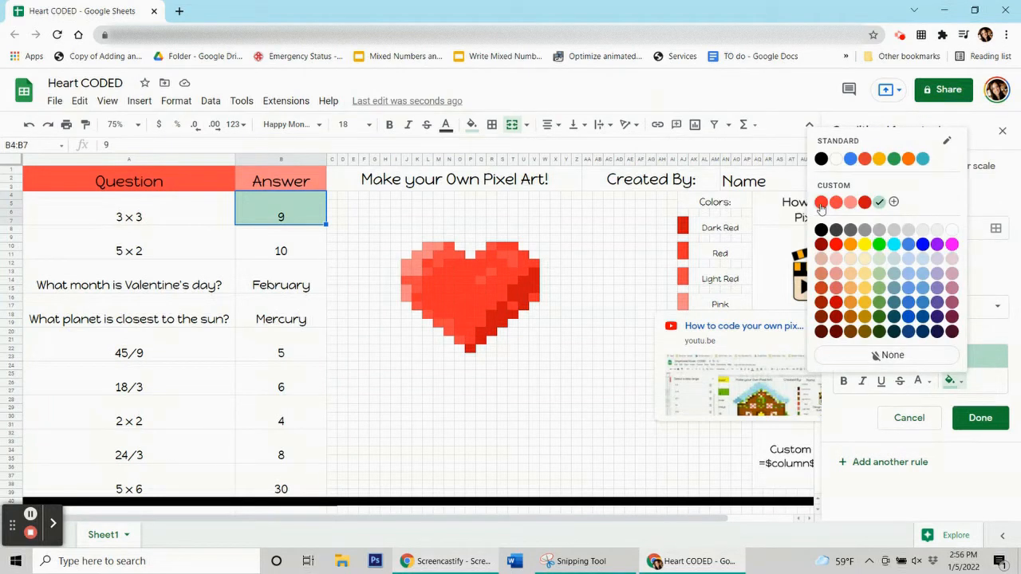
left_click(821, 204)
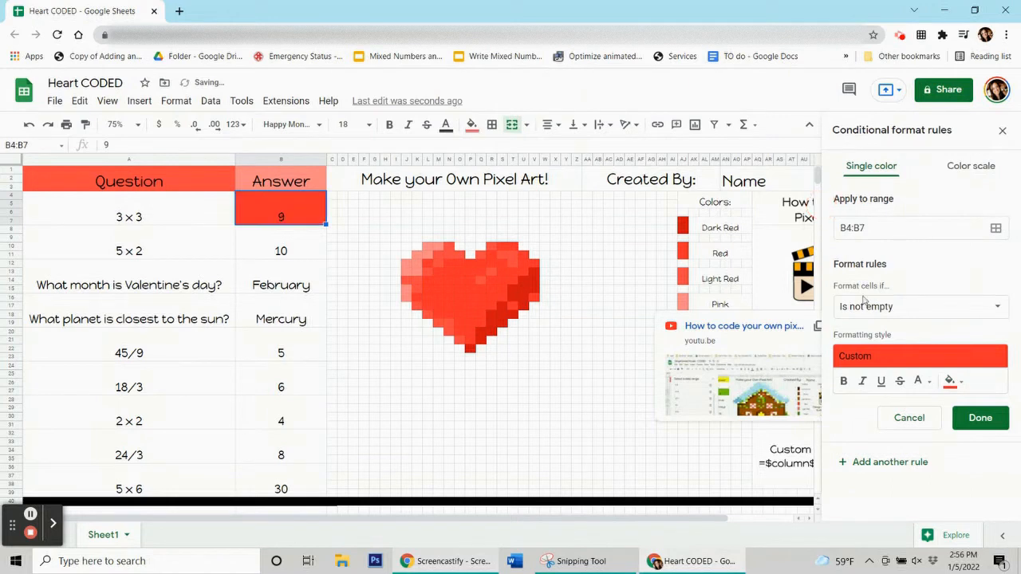
- Set the rule's condition to the custom formula =$b$4=9 and save the rule
left_click(899, 315)
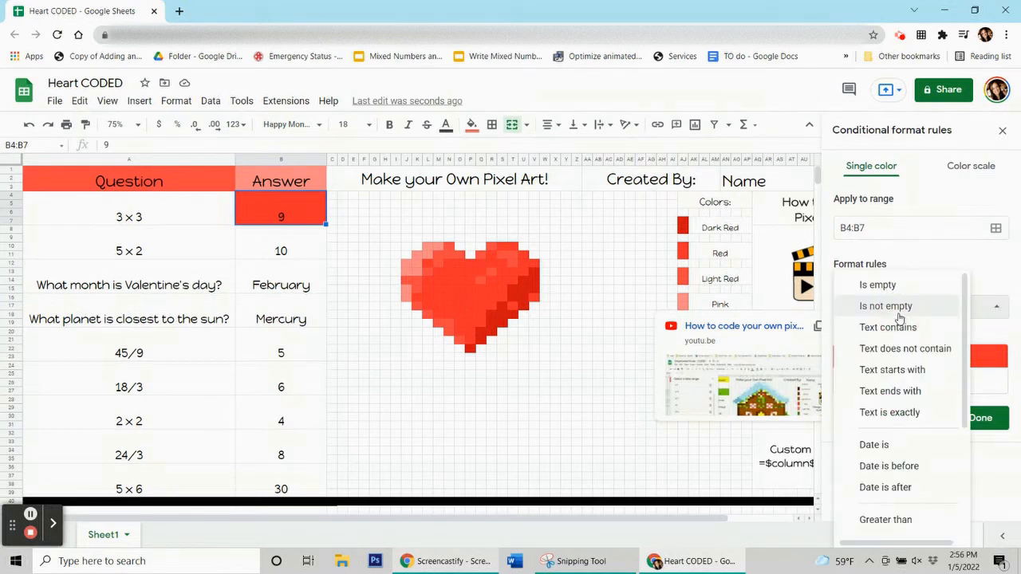
scroll(901, 316, "down", 3)
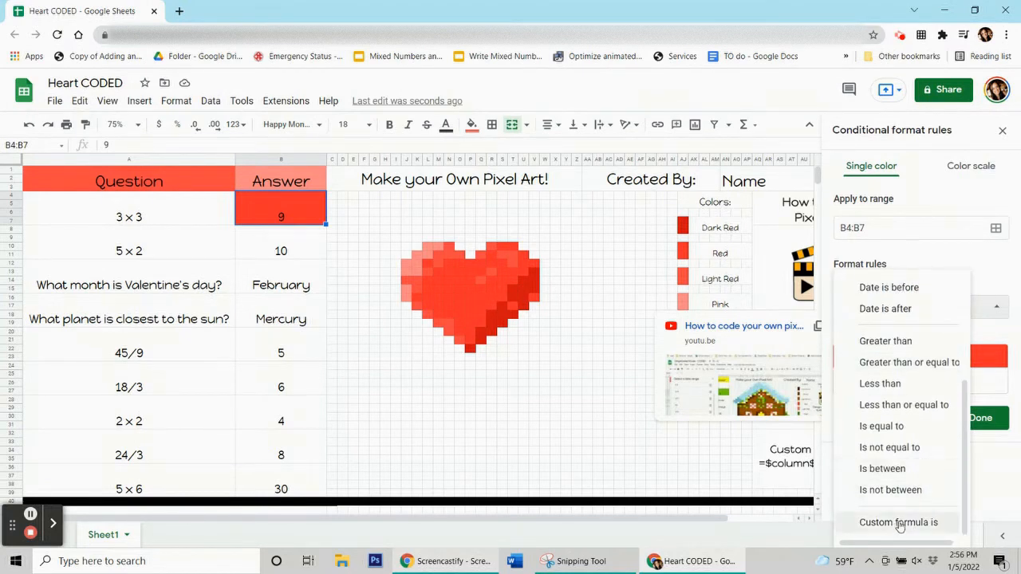
left_click(900, 524)
left_click(869, 341)
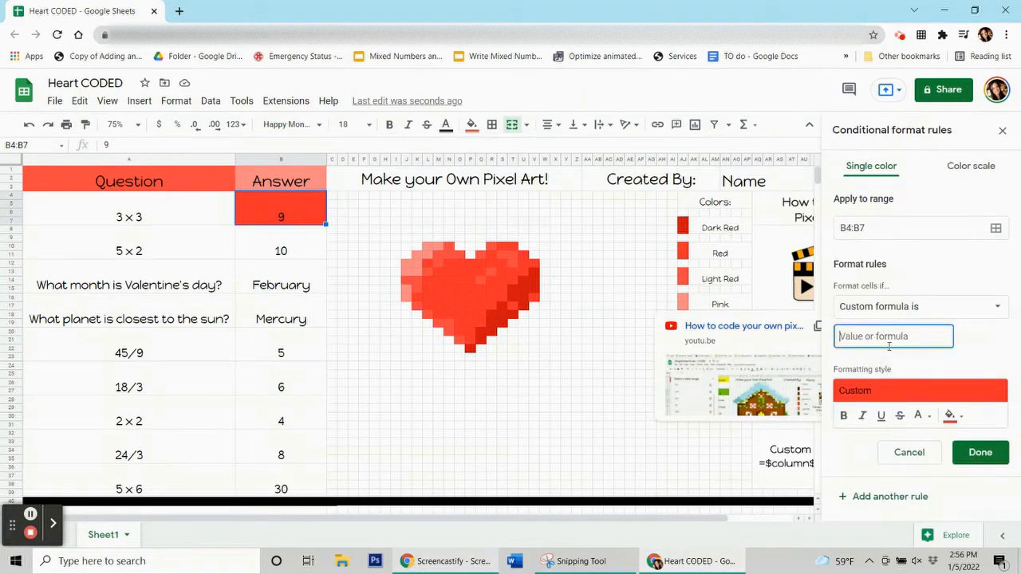
type("=$b$4=")
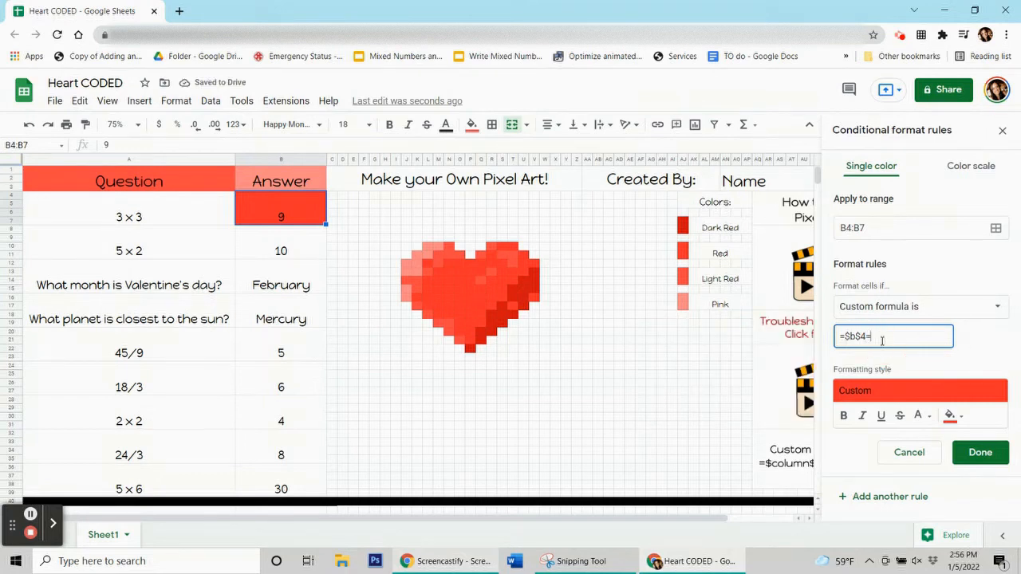
type("9")
left_click(972, 452)
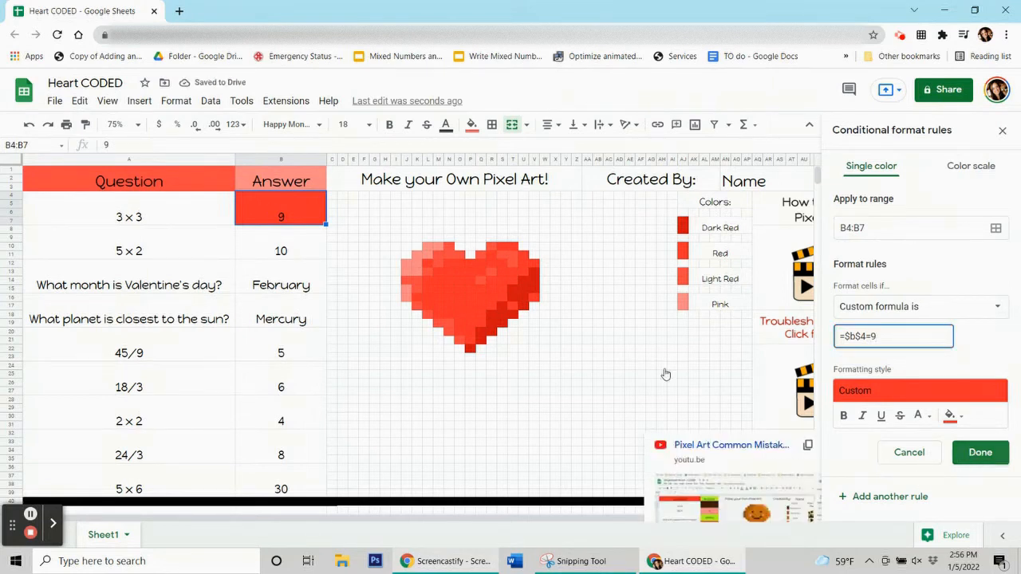
- Check which conditional format rules apply to the answer cells of 3 x 3 and 5 x 2
left_click(502, 409)
left_click(295, 215)
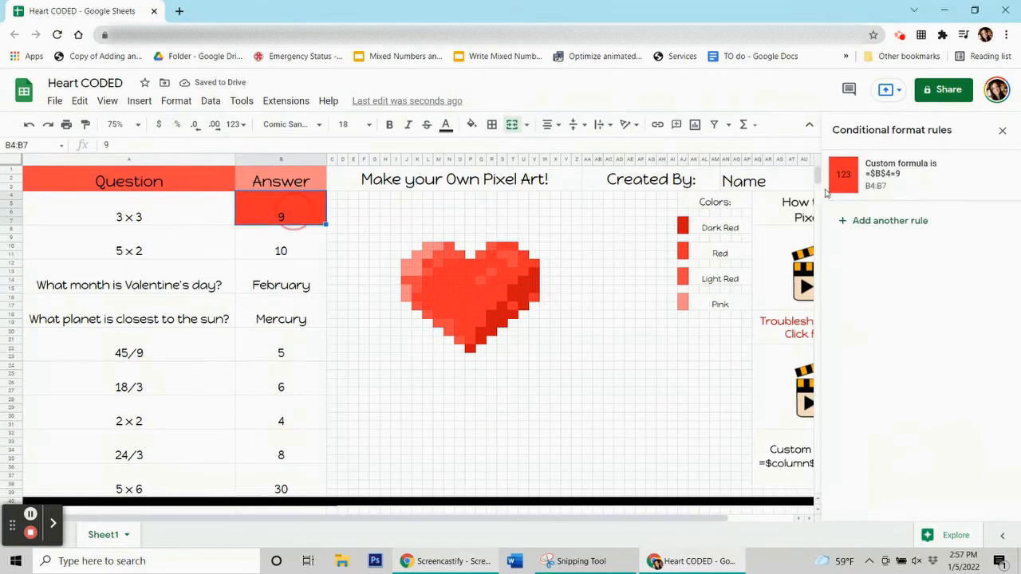
left_click(270, 244)
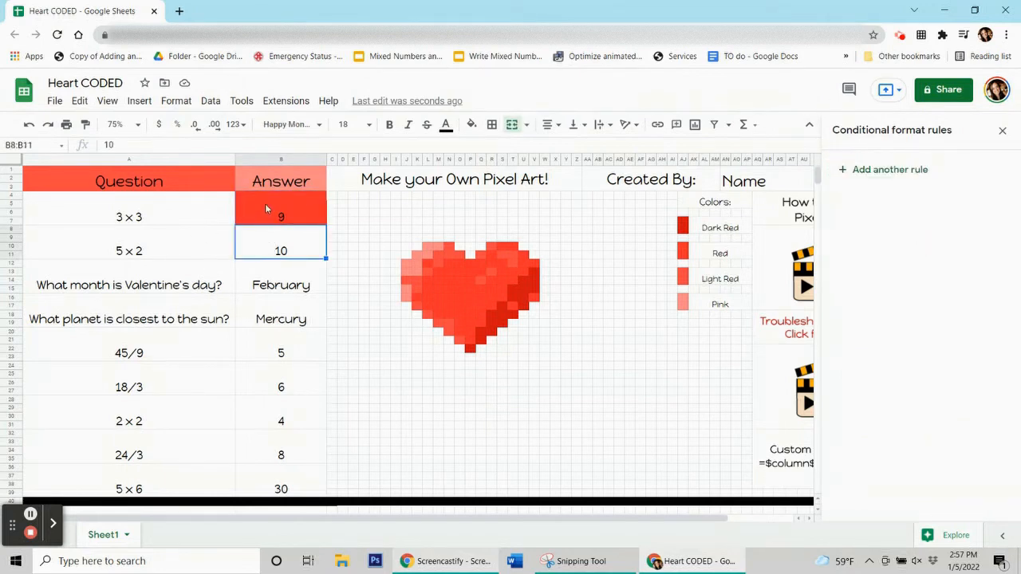
- Test the rule by clearing the 3 x 3 answer and entering the wrong answer 4
left_click(266, 206)
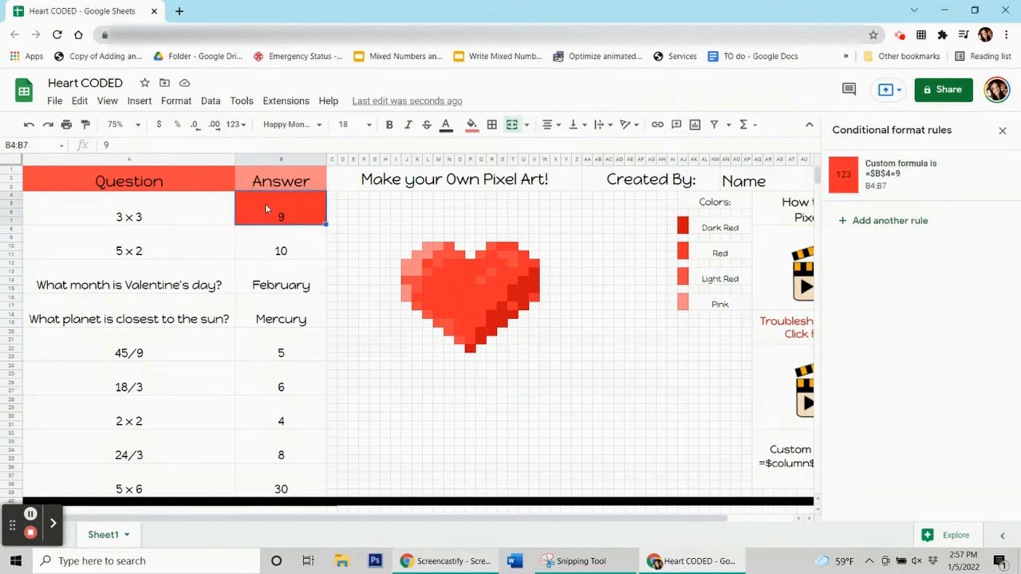
left_click(296, 343)
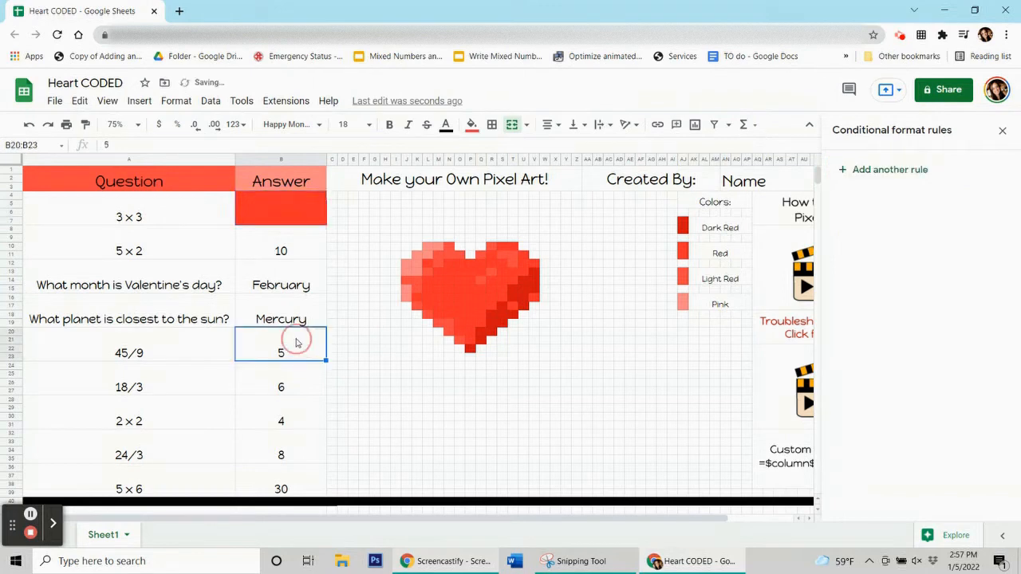
left_click(283, 222)
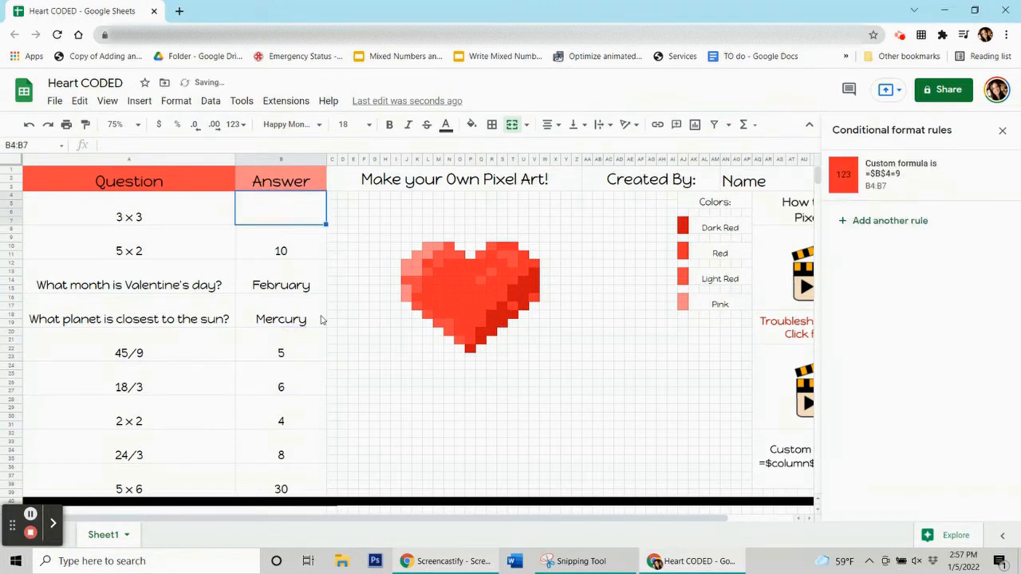
type("4")
left_click(310, 340)
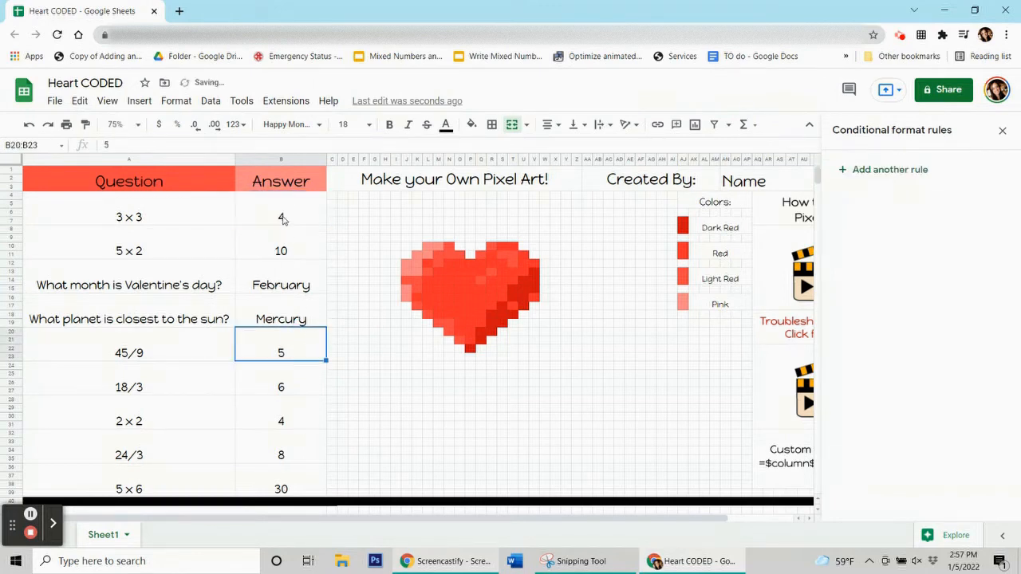
- Enter the correct answer 9 again for the 3 x 3 question
left_click(283, 219)
type("9")
left_click(289, 288)
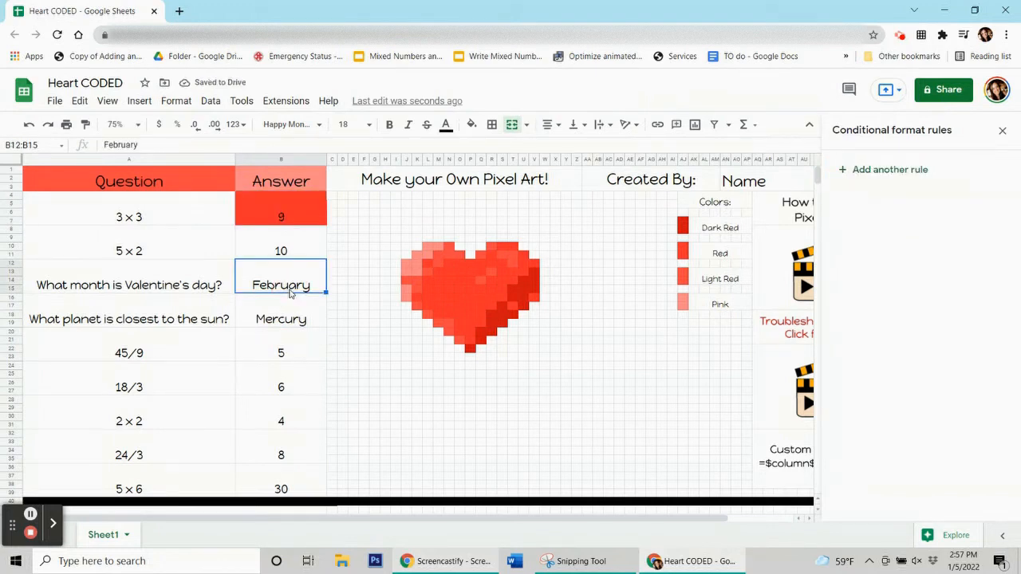
- Open the range selection of the 3 x 3 answer's rule and move its dialog clear of the heart
left_click(275, 209)
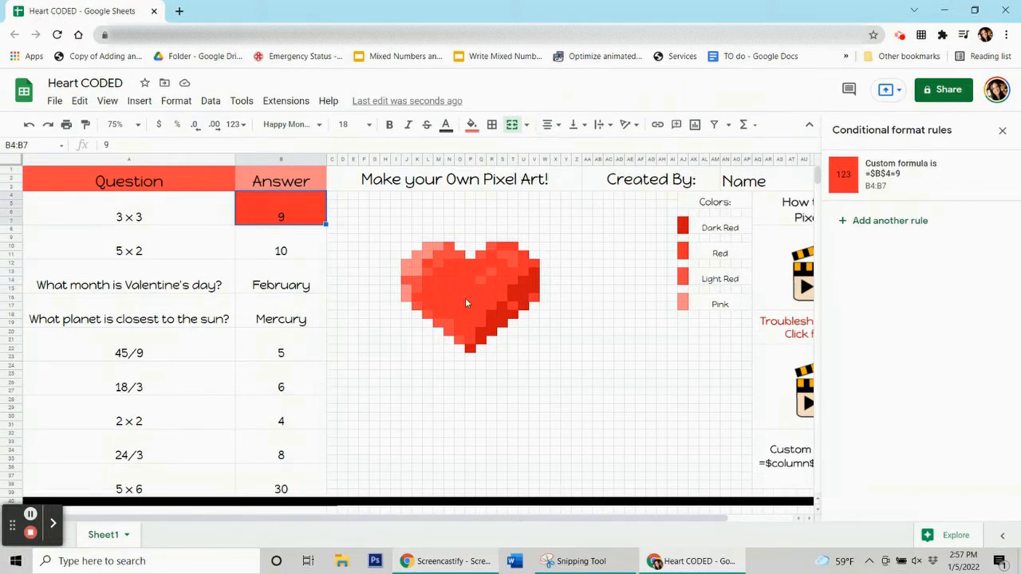
left_click(876, 182)
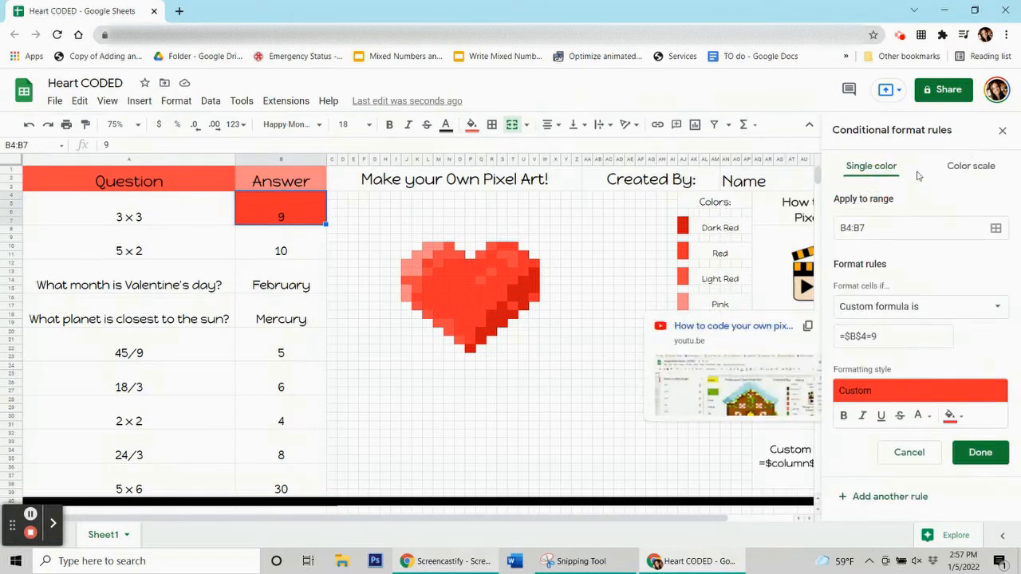
left_click_drag(852, 200, 900, 203)
left_click(845, 227)
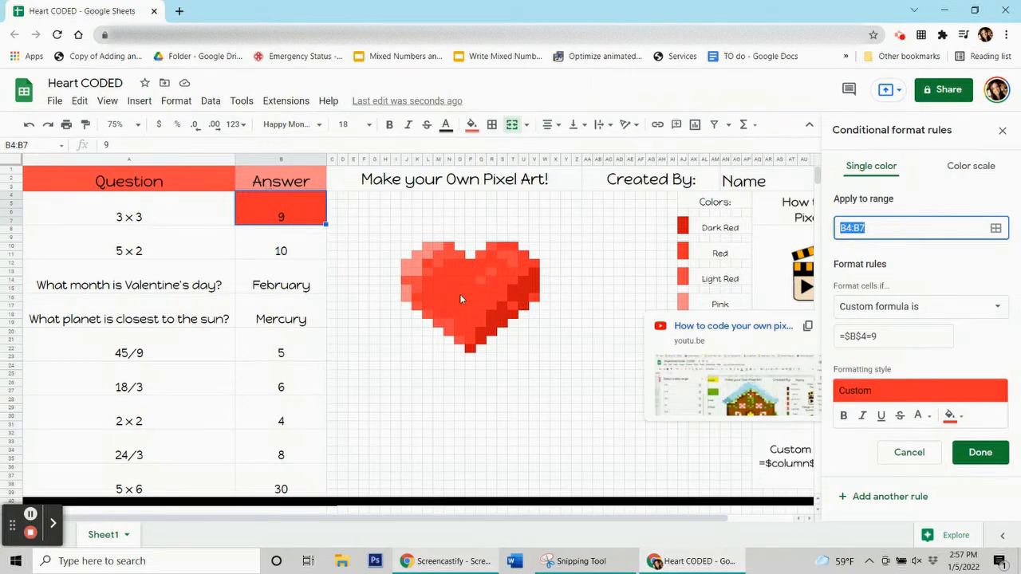
left_click(877, 228)
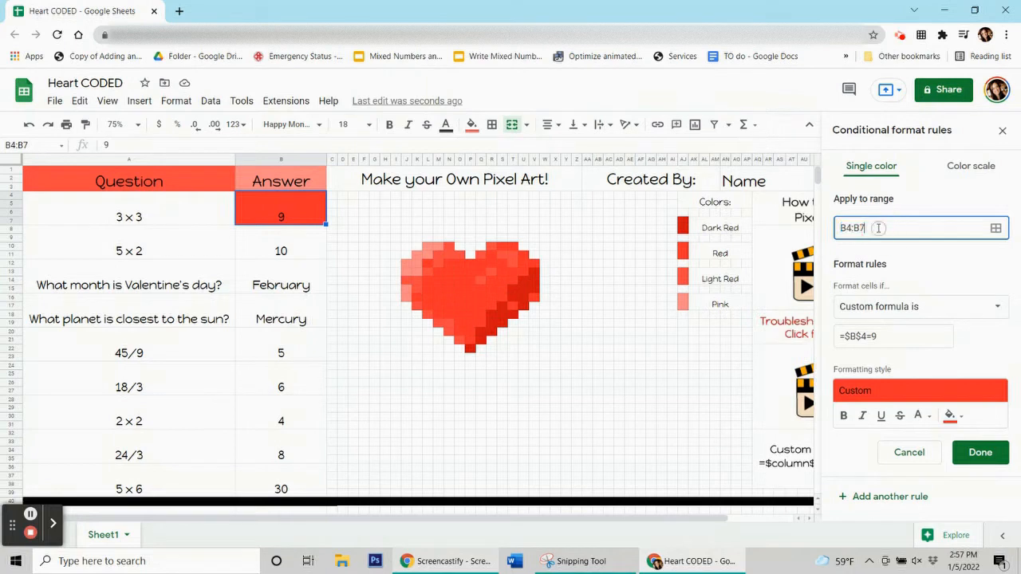
left_click(995, 228)
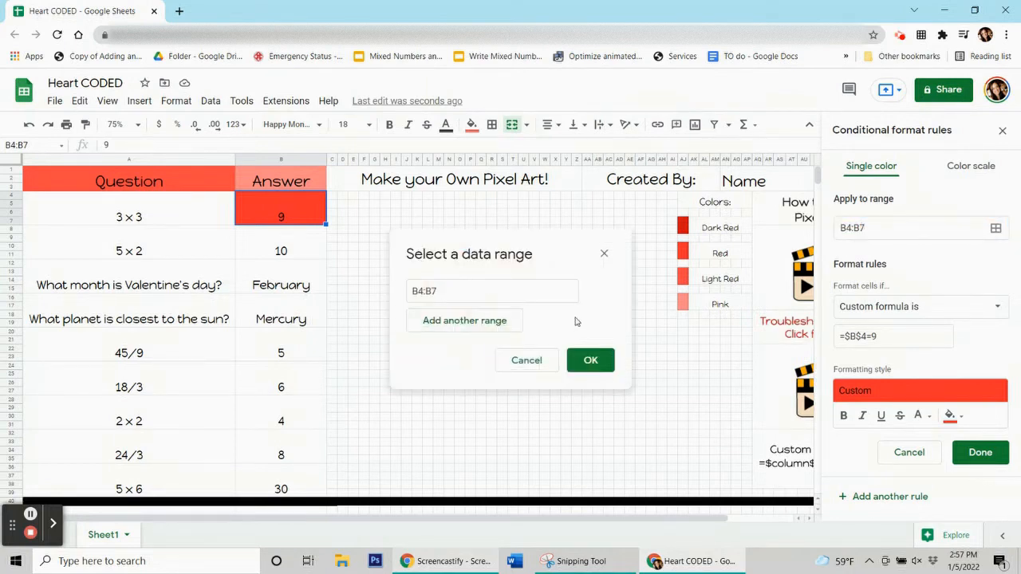
left_click_drag(544, 242, 173, 177)
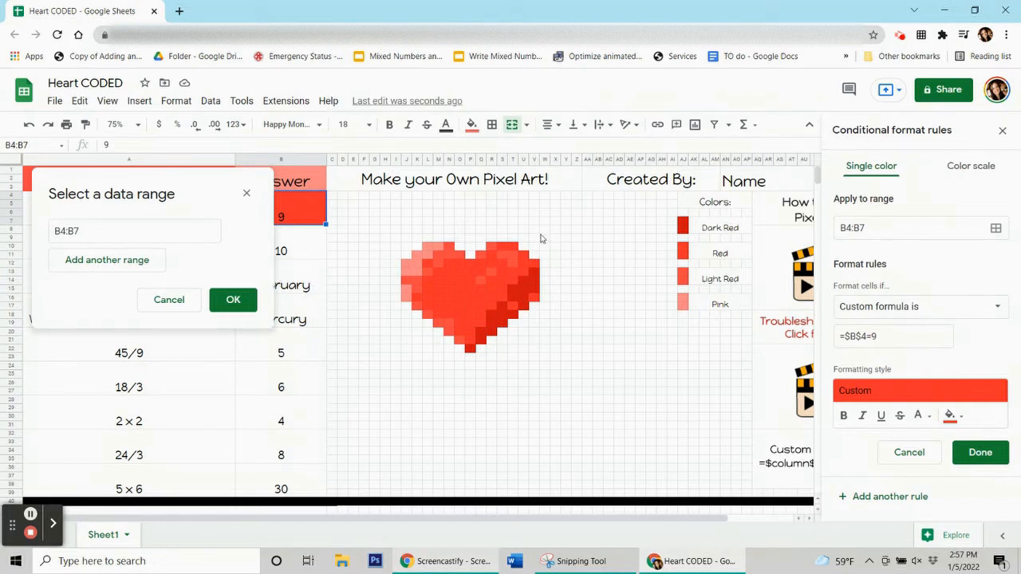
- Add heart cells O12, N14, T13, R15, T17, V16, P18, N18, L16, P15, R11, T10, L12 and P20 to the 3 x 3 rule's range
left_click(459, 264, "ctrl")
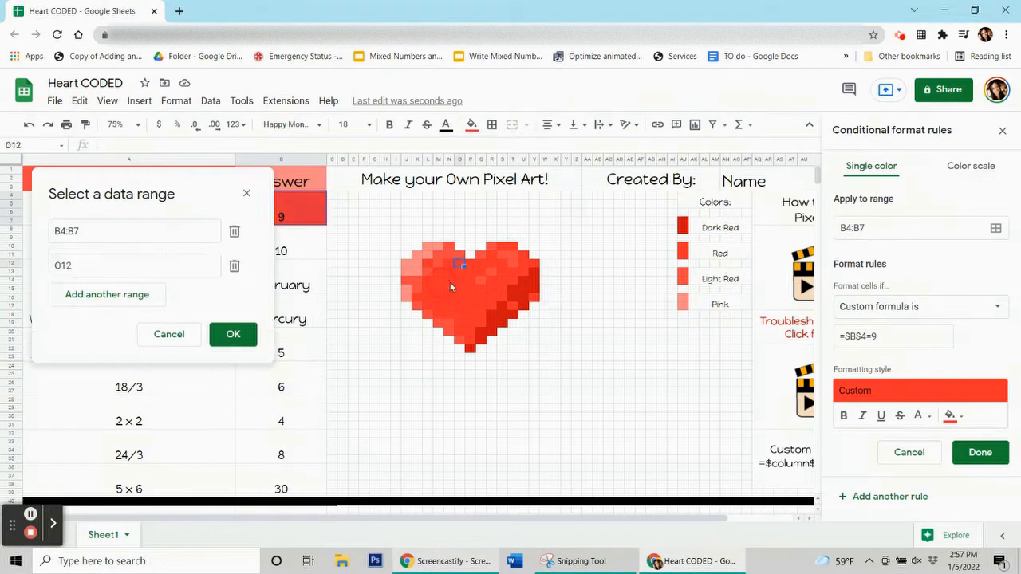
left_click(450, 282, "ctrl")
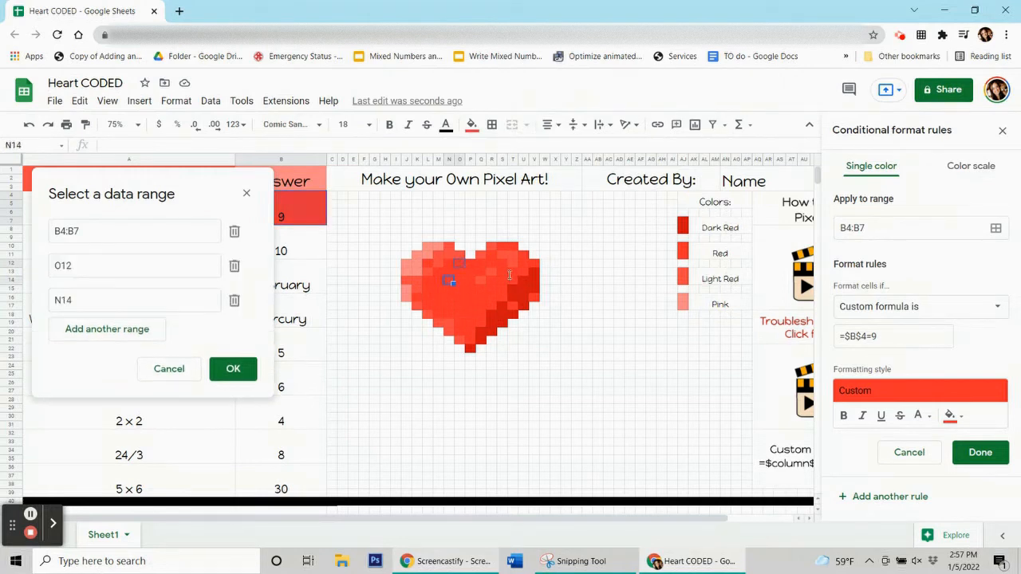
left_click(510, 272, "ctrl")
left_click(491, 290, "ctrl")
left_click(514, 309, "ctrl")
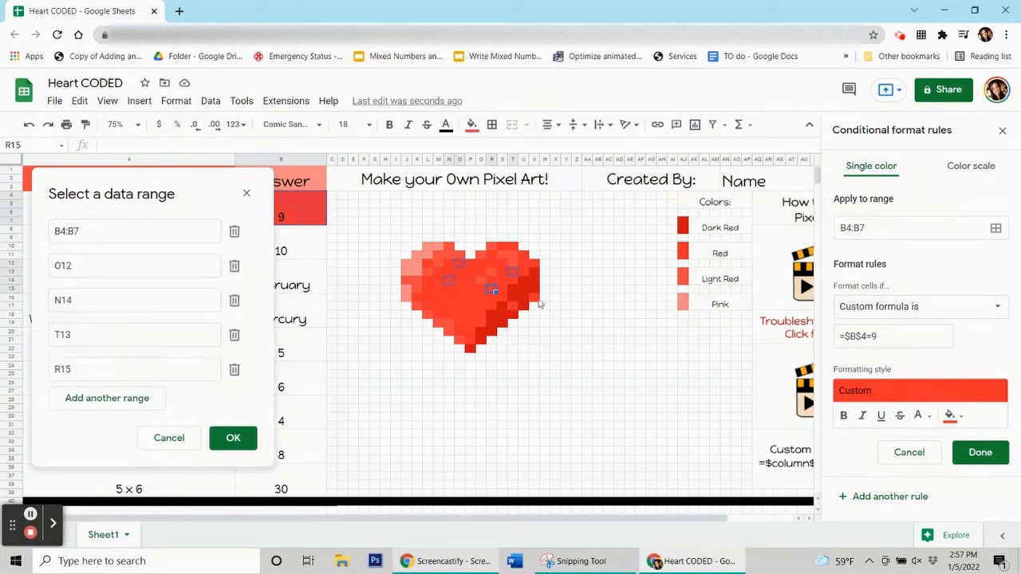
left_click(537, 300, "ctrl")
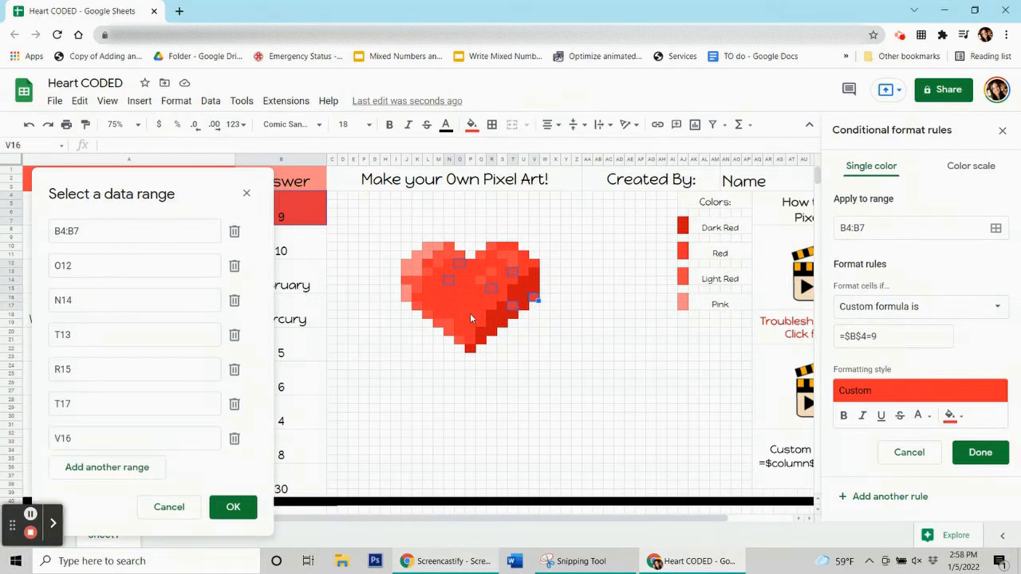
left_click(469, 313, "ctrl")
left_click(450, 315, "ctrl")
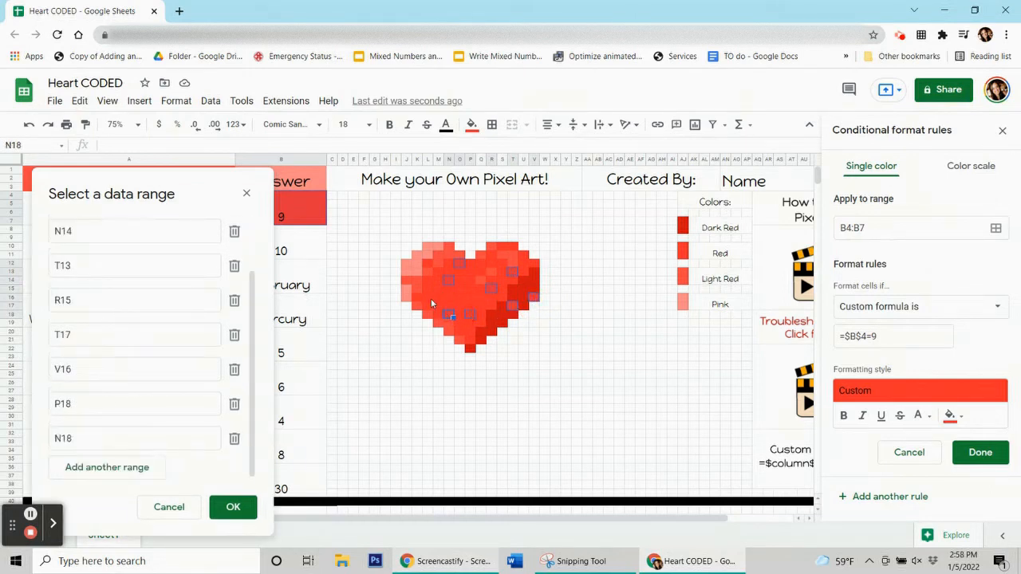
left_click(431, 299, "ctrl")
left_click(474, 287)
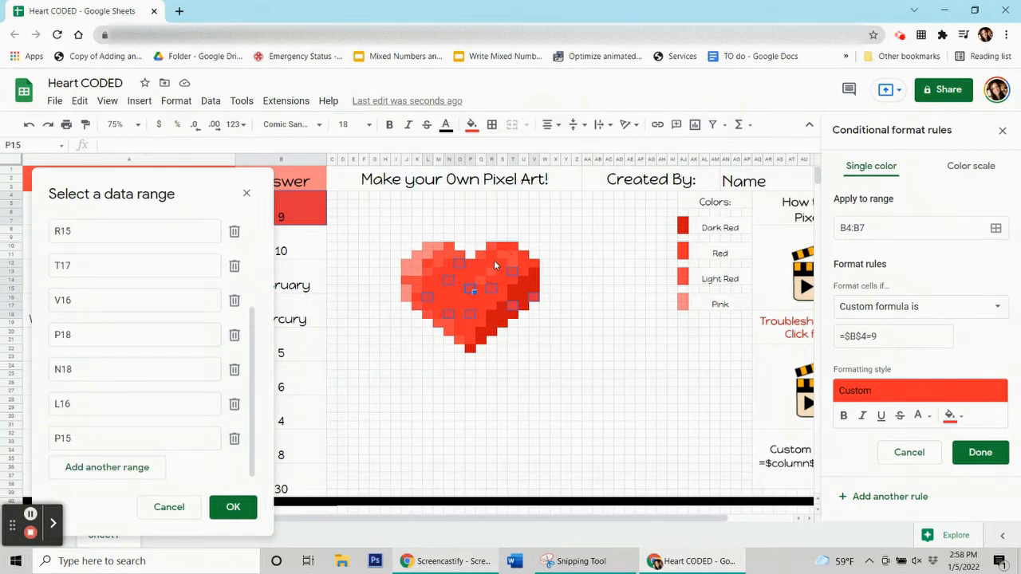
left_click(493, 255)
left_click(514, 246)
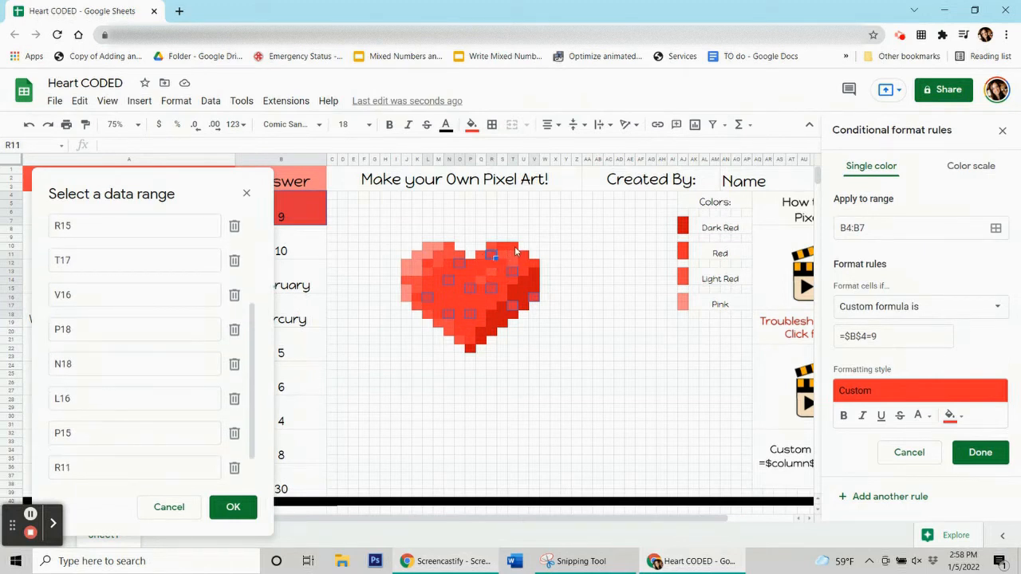
left_click(428, 263)
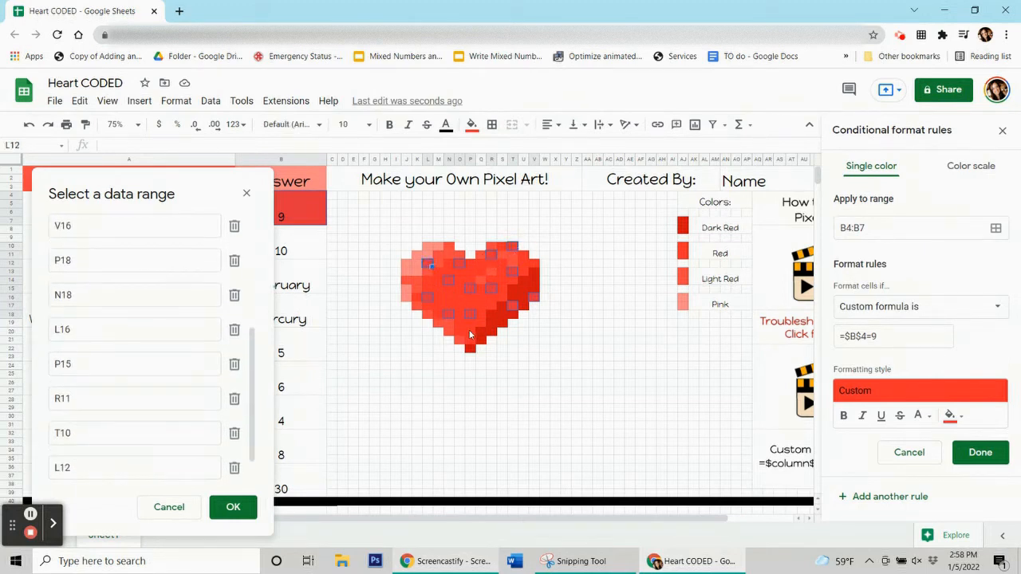
left_click(471, 331)
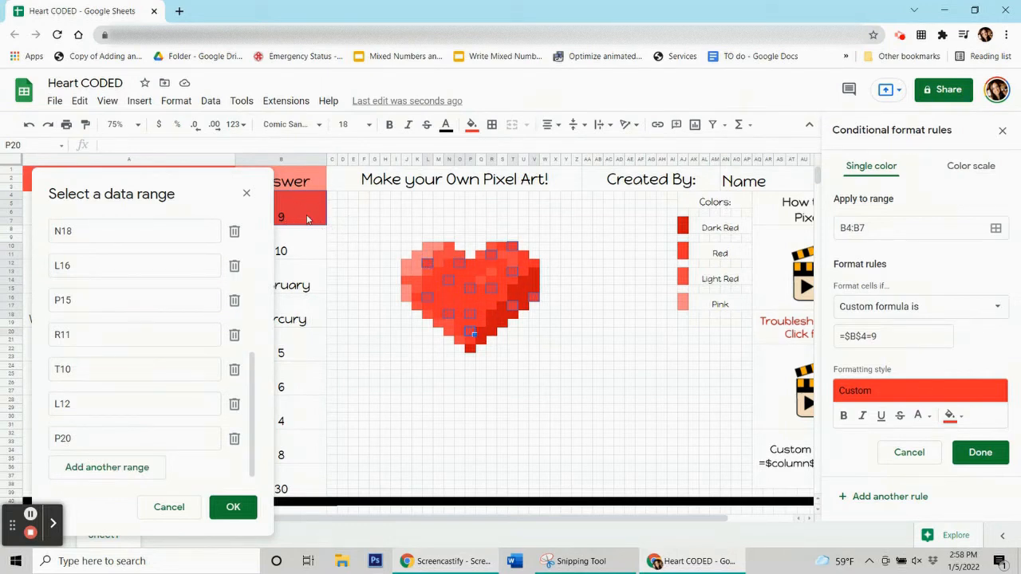
- Add V14 to the range and take it out again, and save the rule with the selected heart cells
left_click(536, 285)
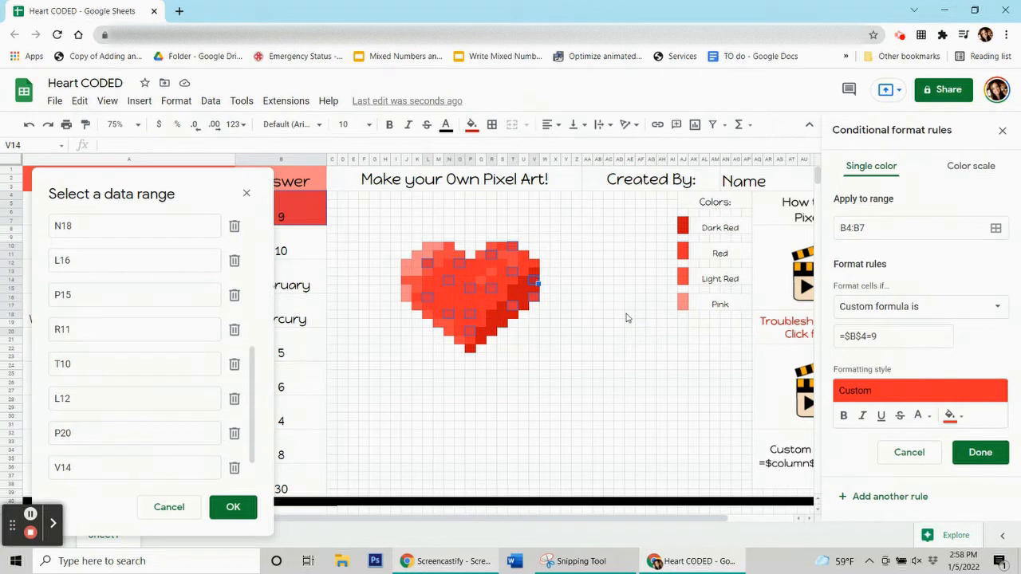
left_click(534, 281, "ctrl")
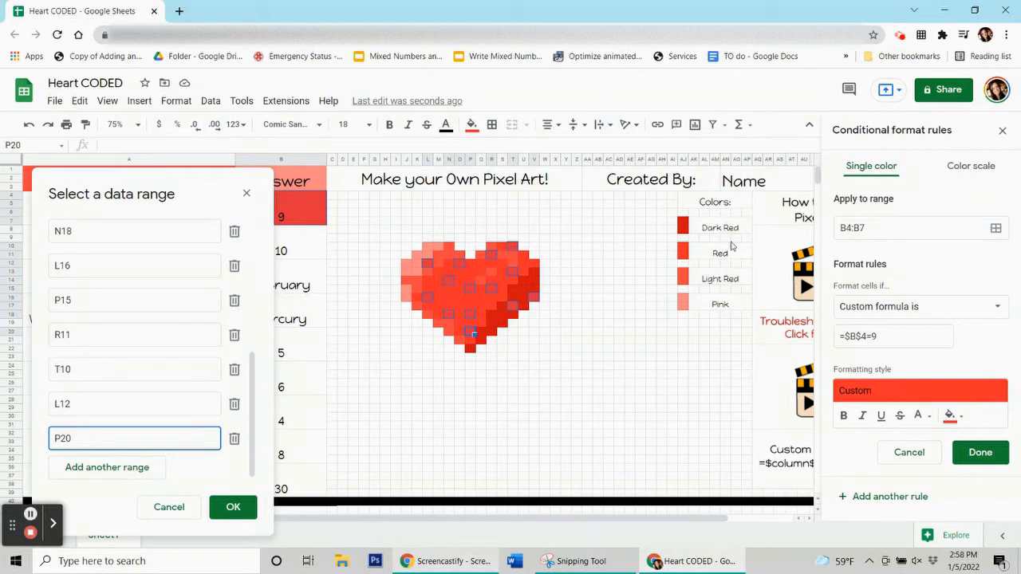
scroll(143, 390, "up", 4)
scroll(185, 274, "down", 4)
scroll(186, 274, "up", 4)
scroll(186, 273, "down", 4)
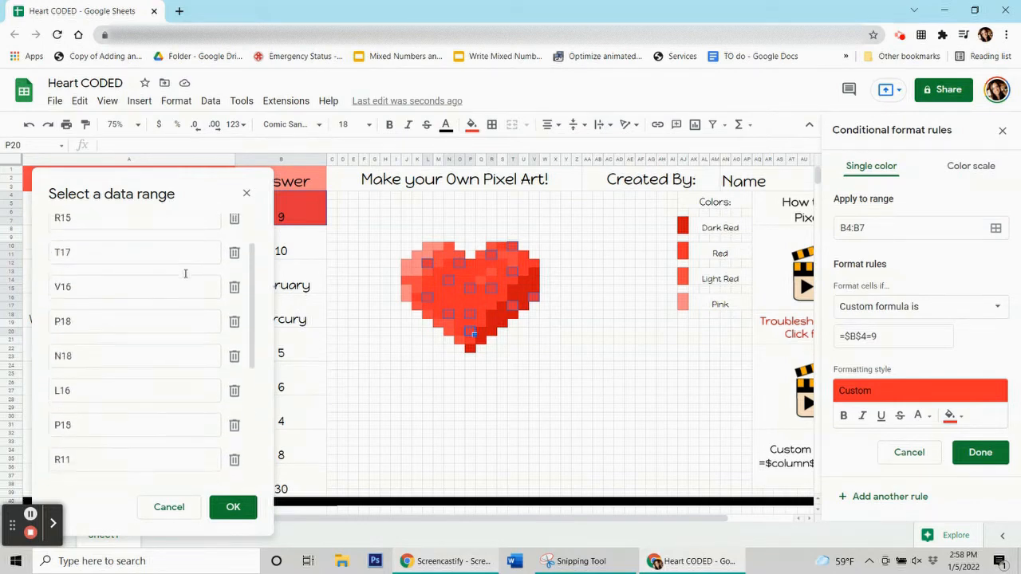
left_click(233, 506)
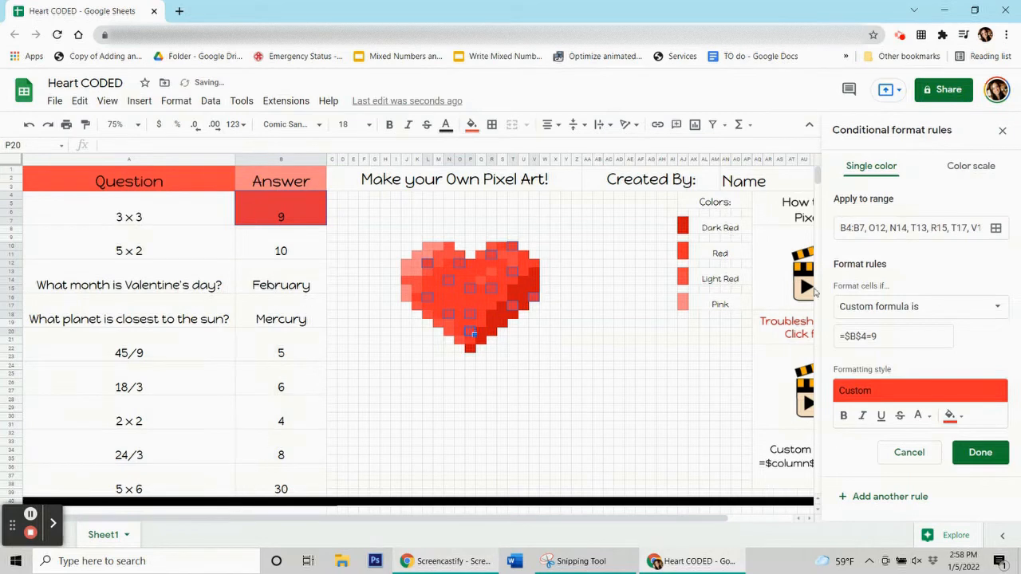
left_click(980, 453)
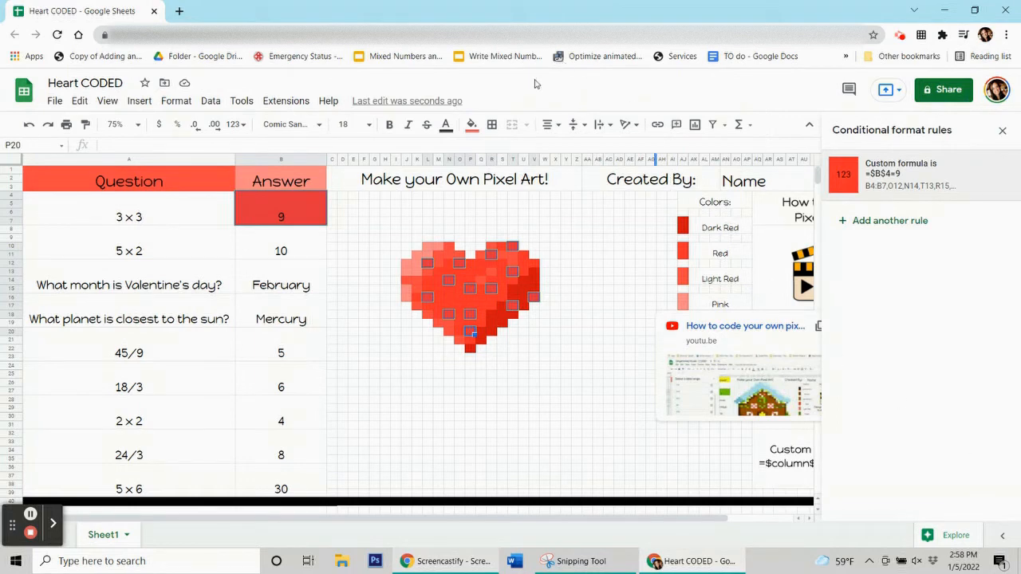
- Reset the regular fill color of the selected heart cells
left_click(472, 127)
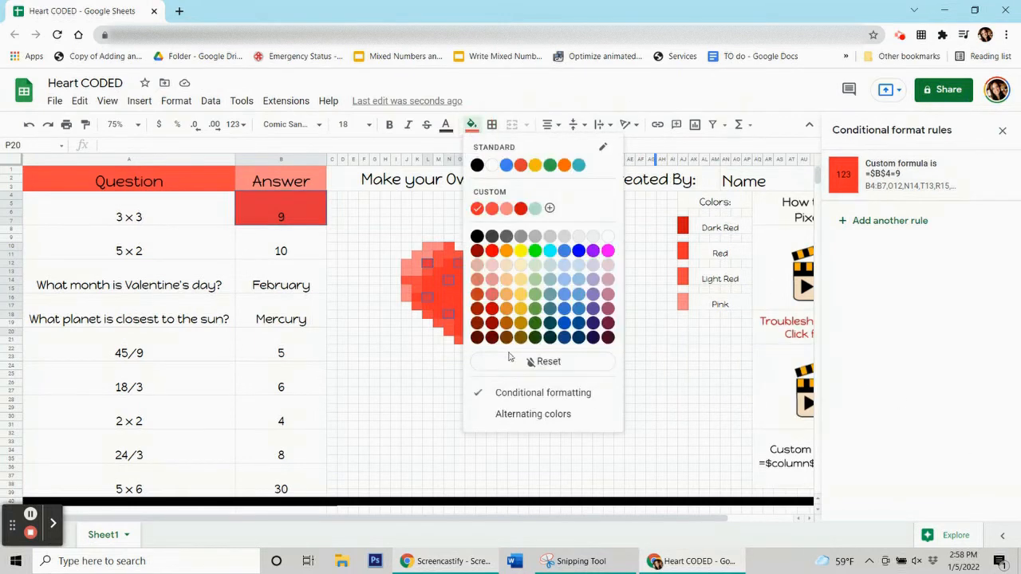
left_click(513, 366)
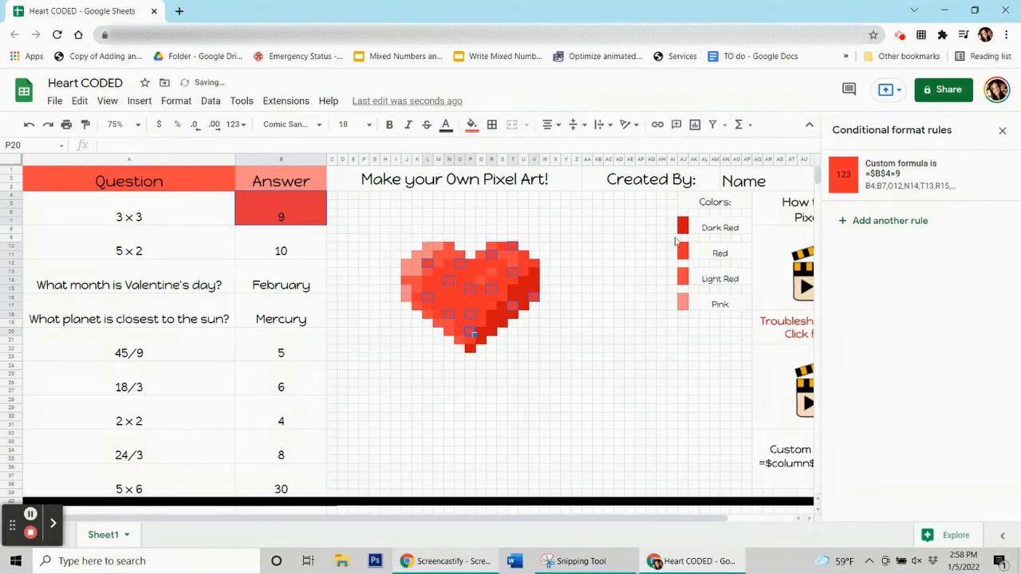
left_click(317, 357)
- Test the heart cells' rule by clearing the 3 x 3 answer and entering 9 again
left_click(255, 212)
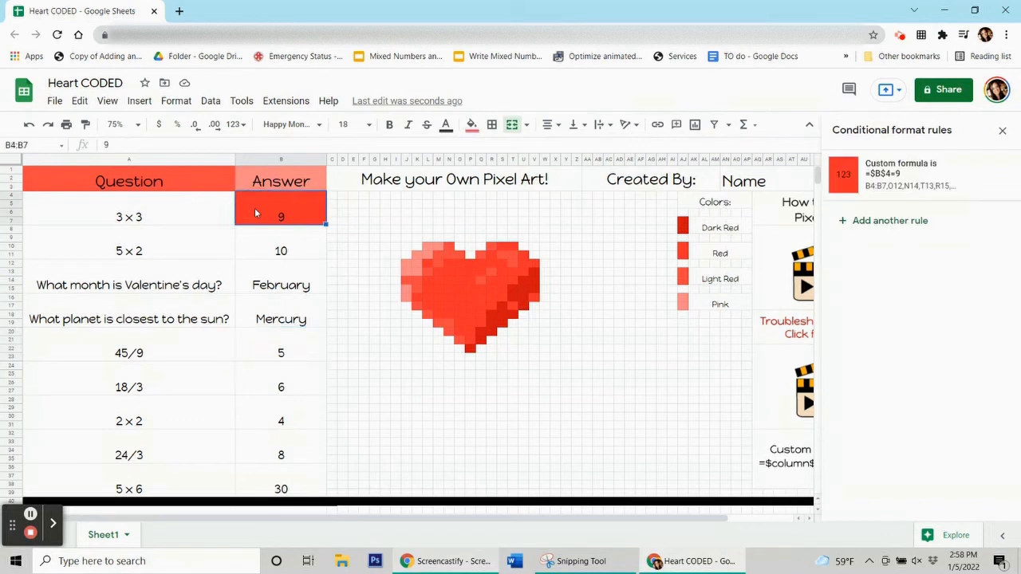
key("Delete")
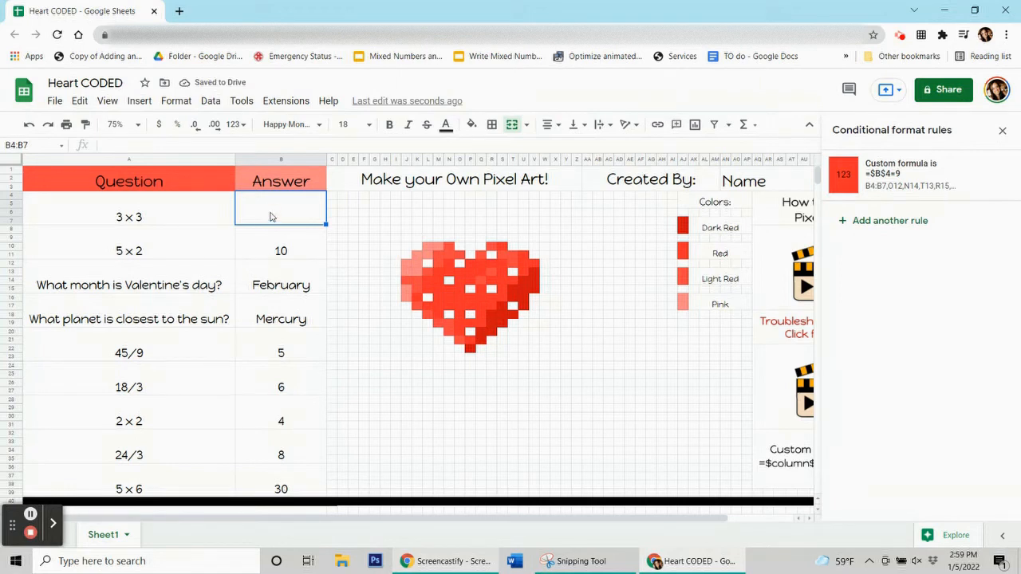
type("9")
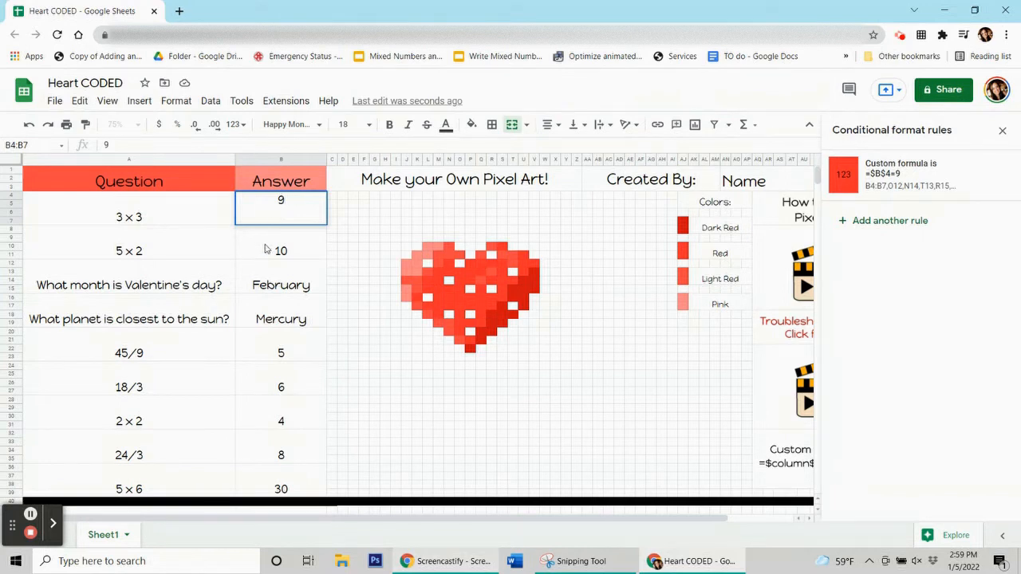
left_click(266, 249)
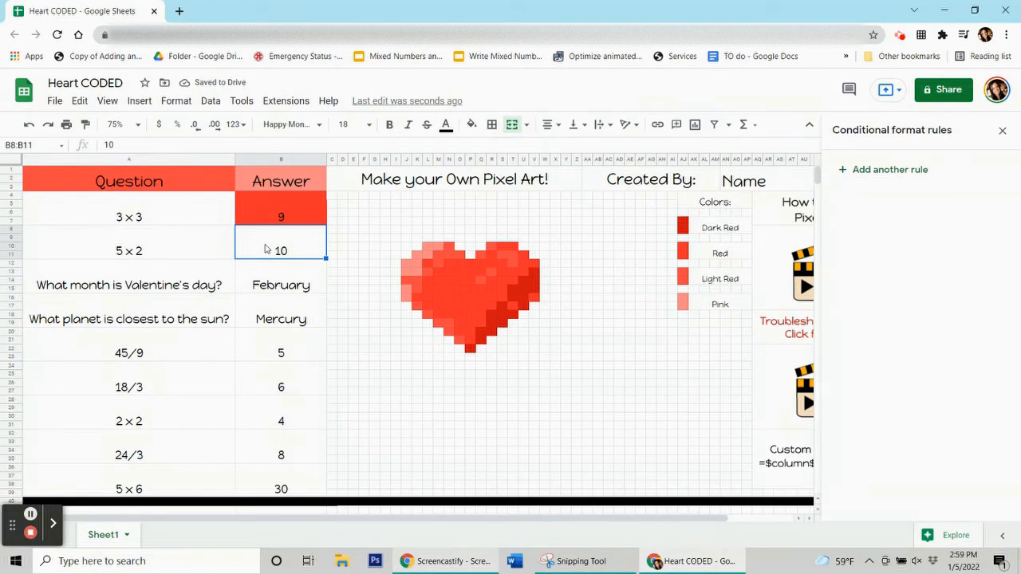
- Clear the 3 x 3 answer and review the range and formula of its conditional format rule
left_click(307, 223)
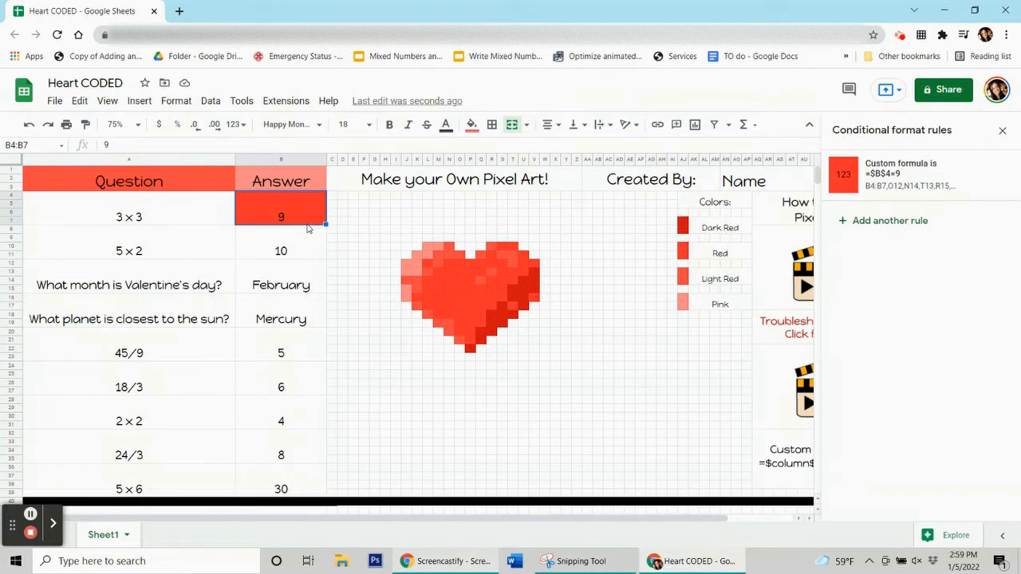
key("Delete")
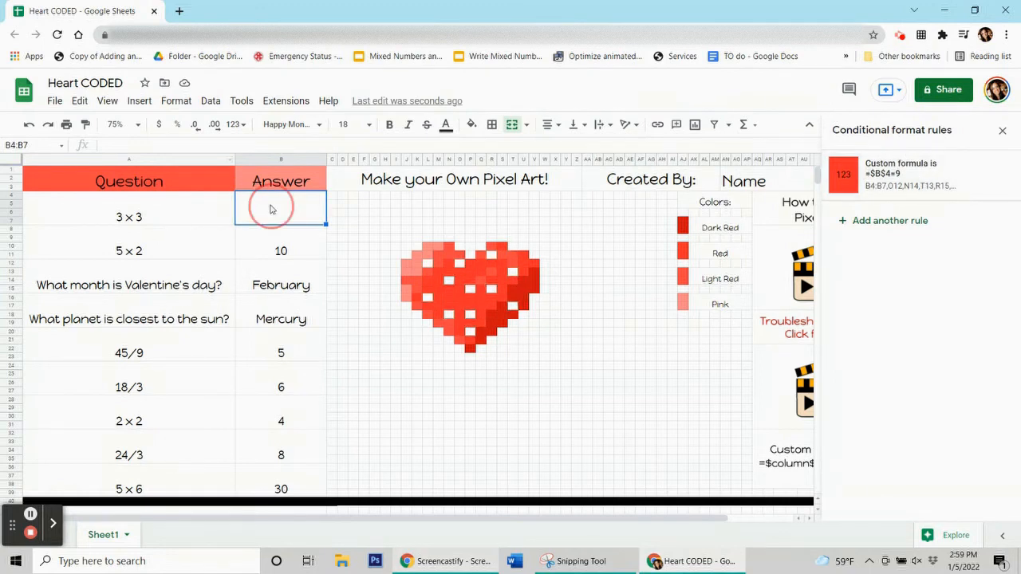
left_click(895, 190)
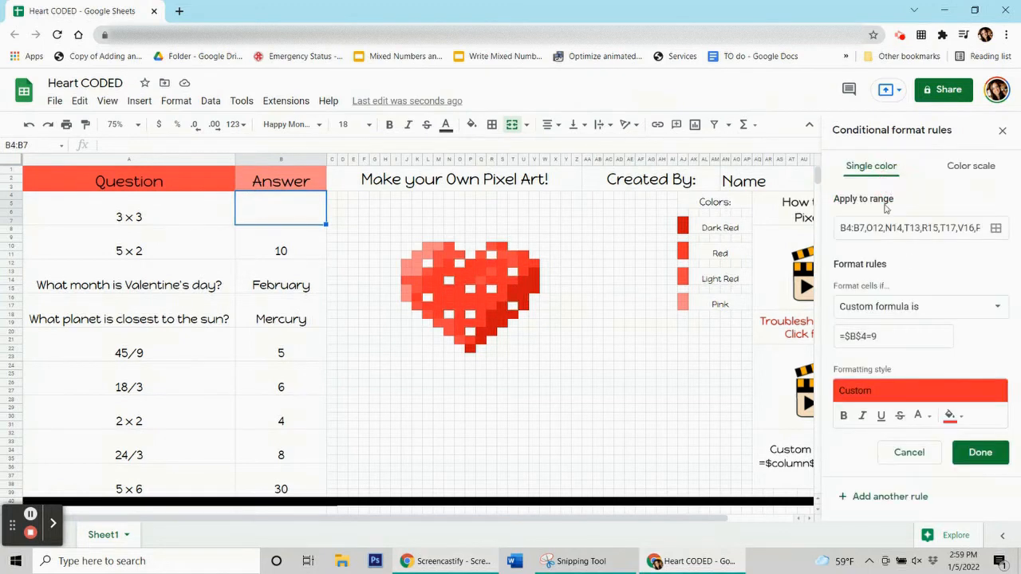
left_click(980, 453)
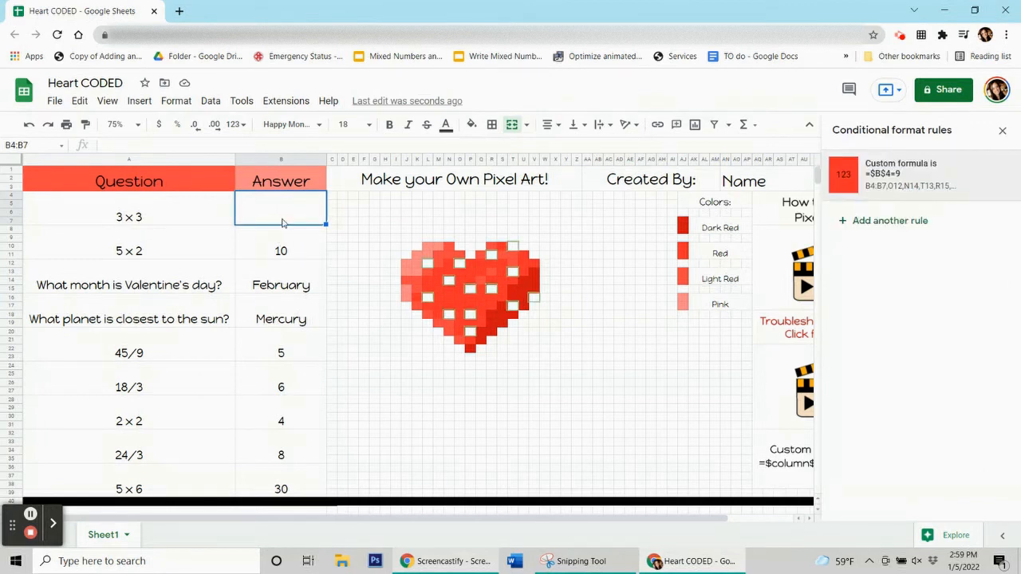
- Check which custom fill color the shaded heart cell U14 uses
left_click(284, 251)
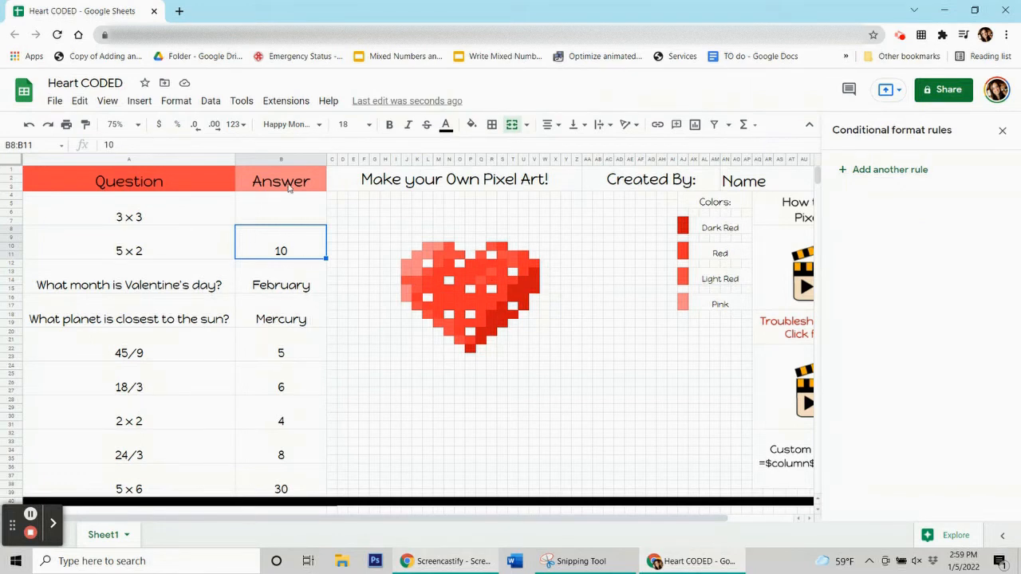
left_click(523, 282)
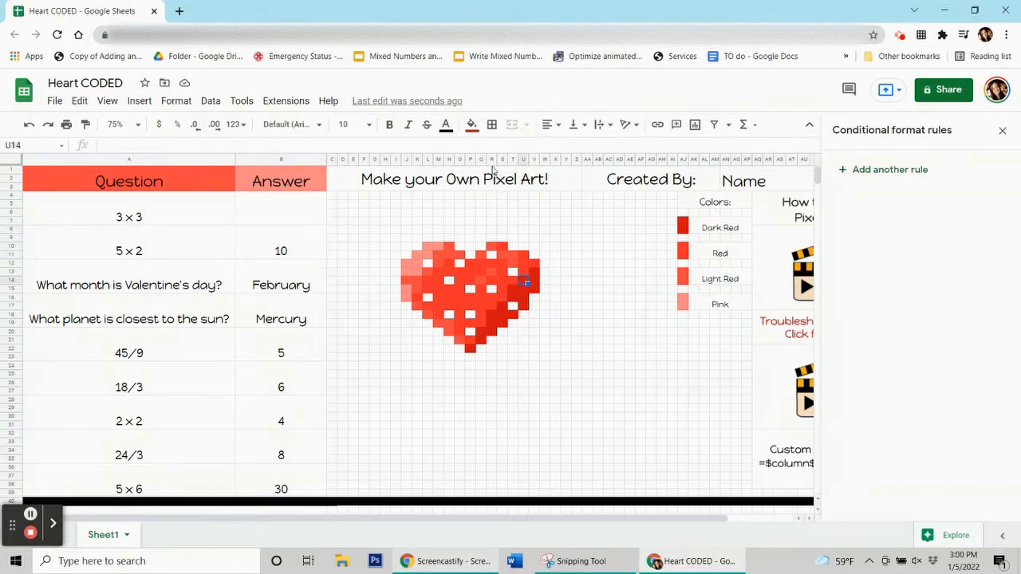
left_click(472, 129)
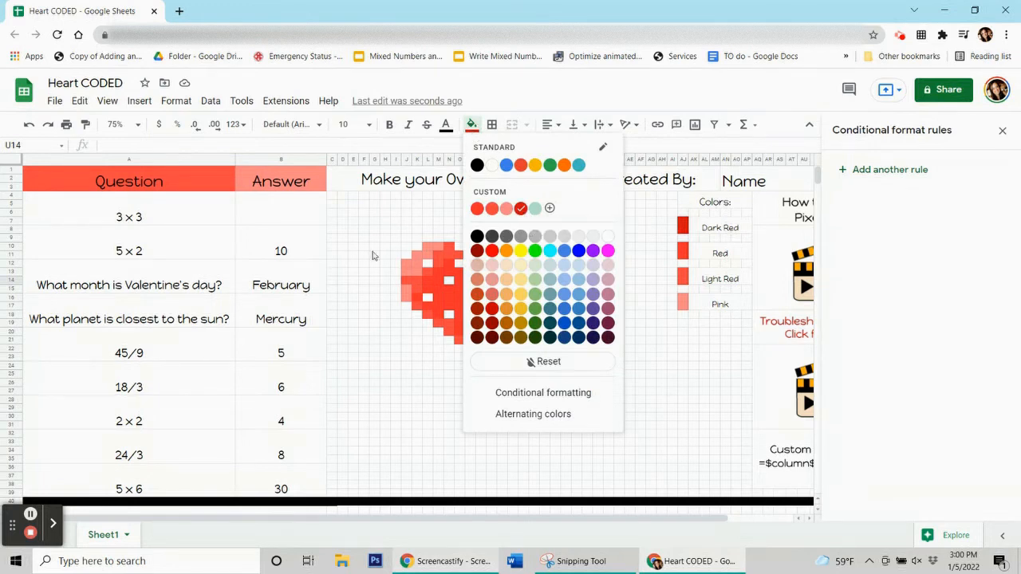
left_click(399, 295)
left_click(524, 289)
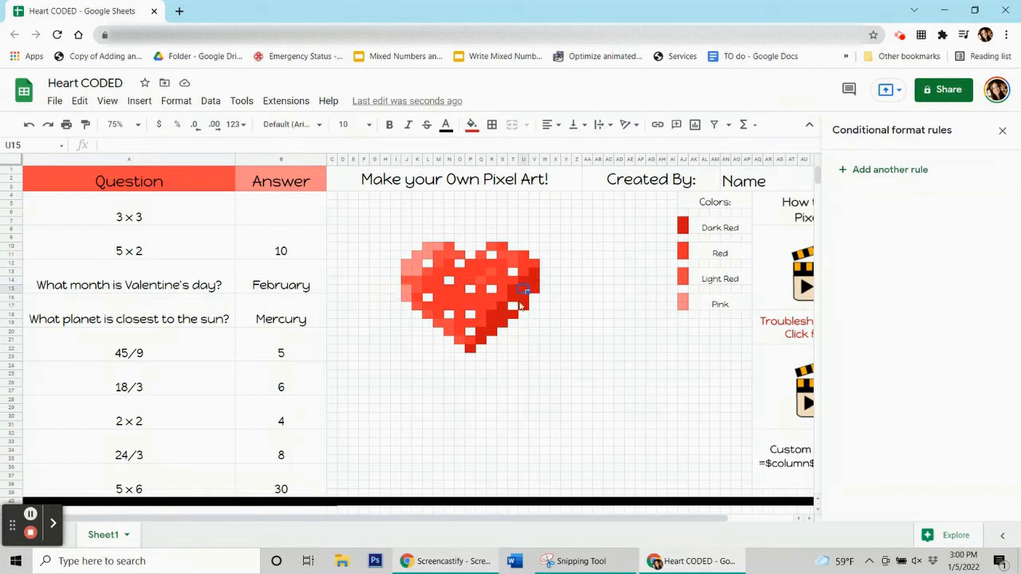
- Add a conditional format rule to the 5 x 2 answer cell B8:B11 with the custom dark red fill
left_click(288, 232)
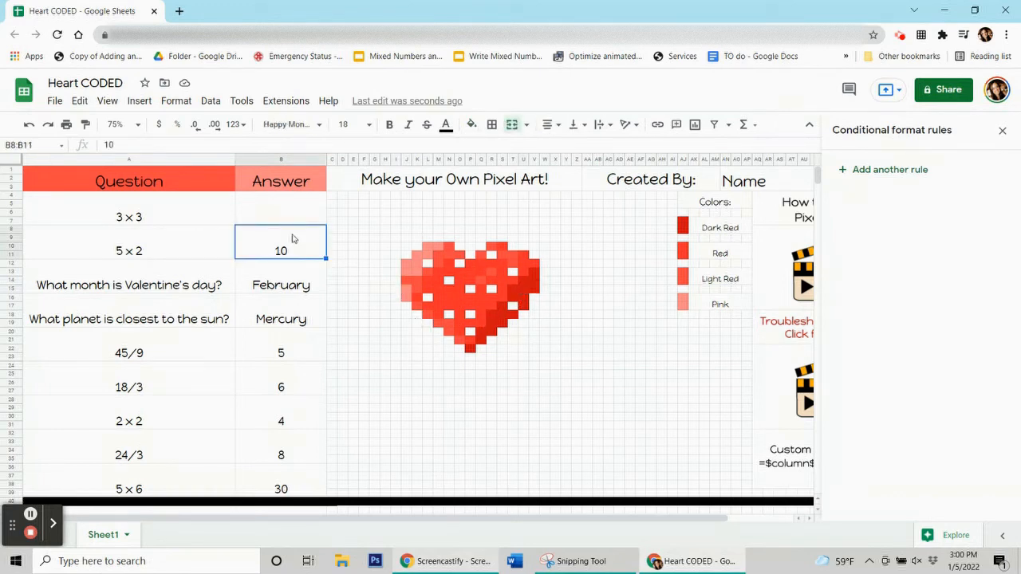
left_click(280, 240)
left_click(177, 101)
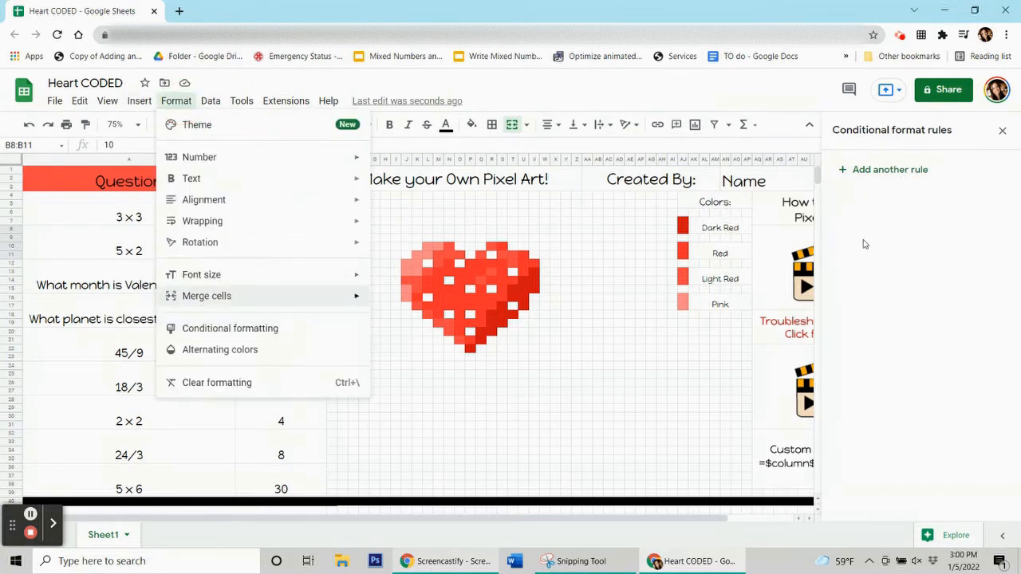
left_click(877, 173)
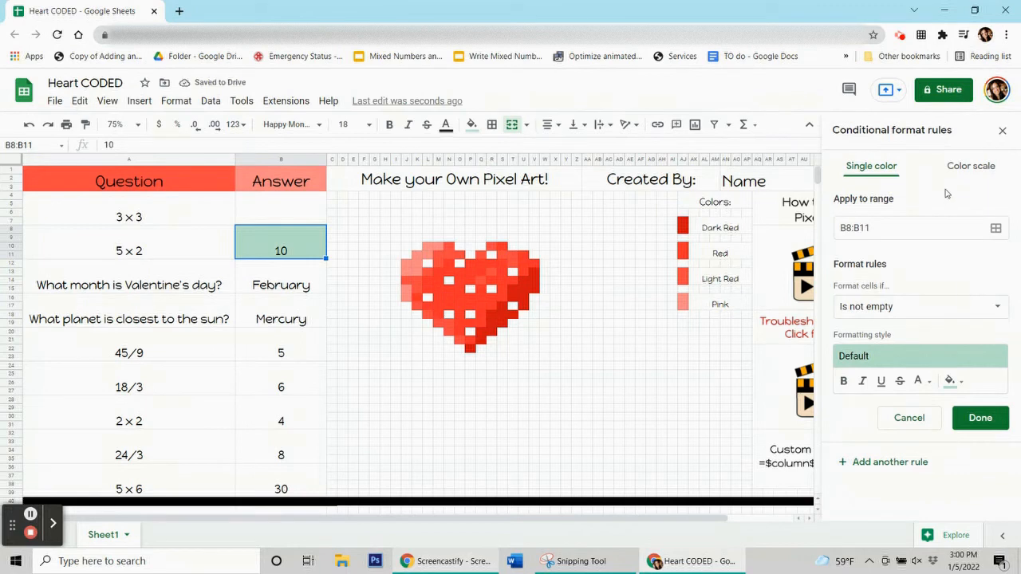
left_click(963, 389)
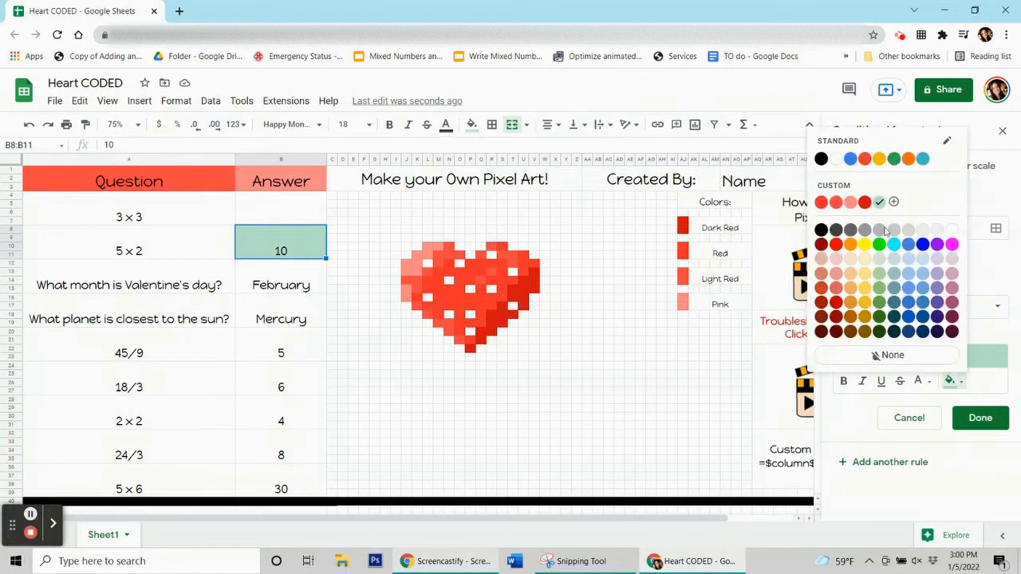
left_click(865, 202)
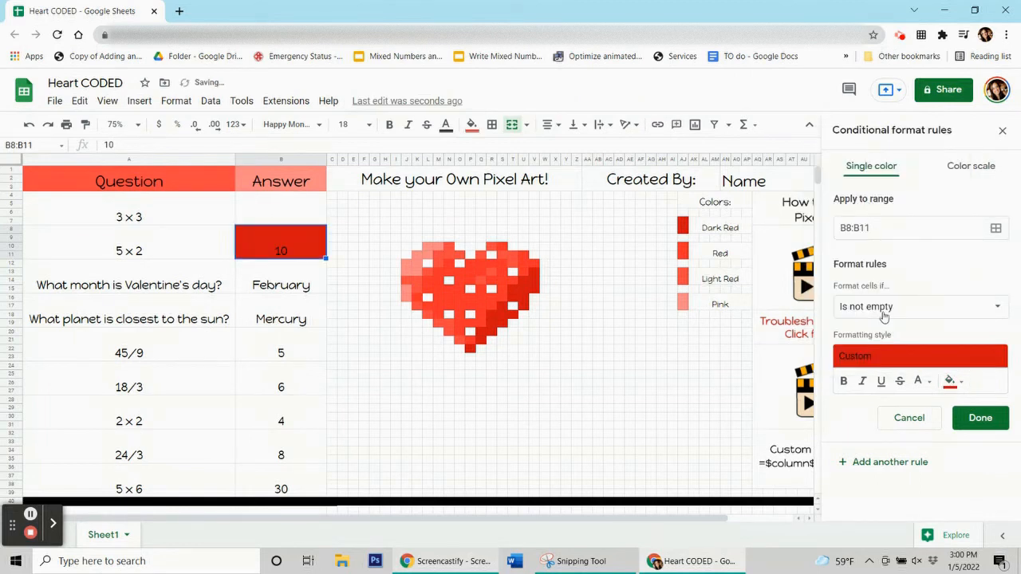
- Set the 5 x 2 answer rule's condition to the custom formula =$b$8=10
left_click(881, 316)
scroll(884, 317, "down", 3)
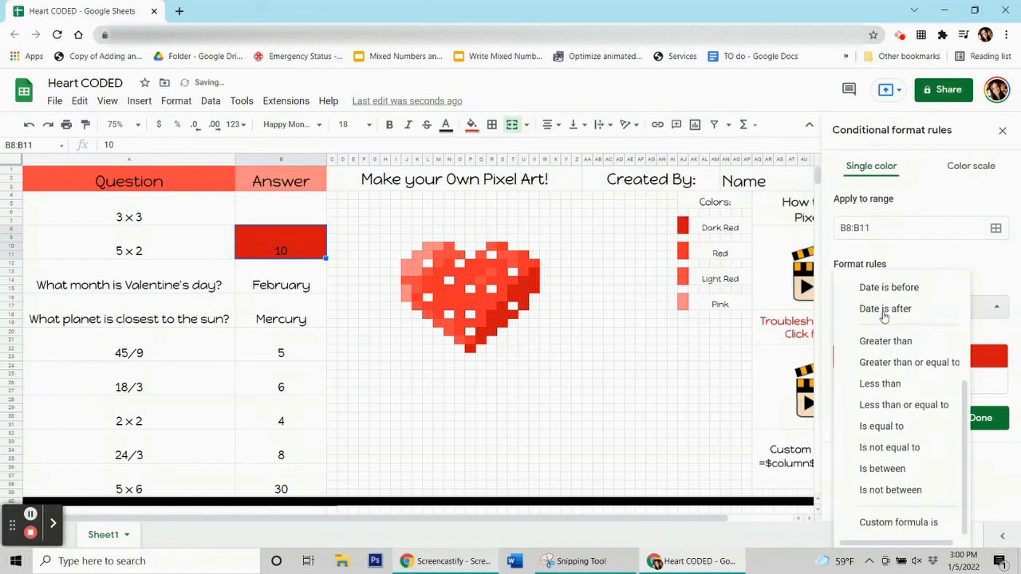
left_click(919, 529)
left_click(877, 337)
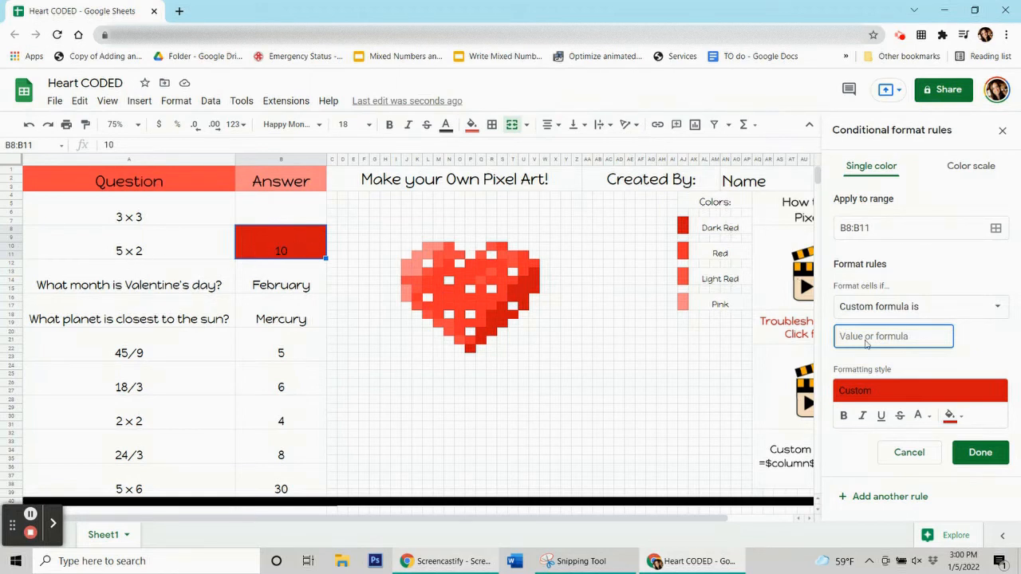
type("=")
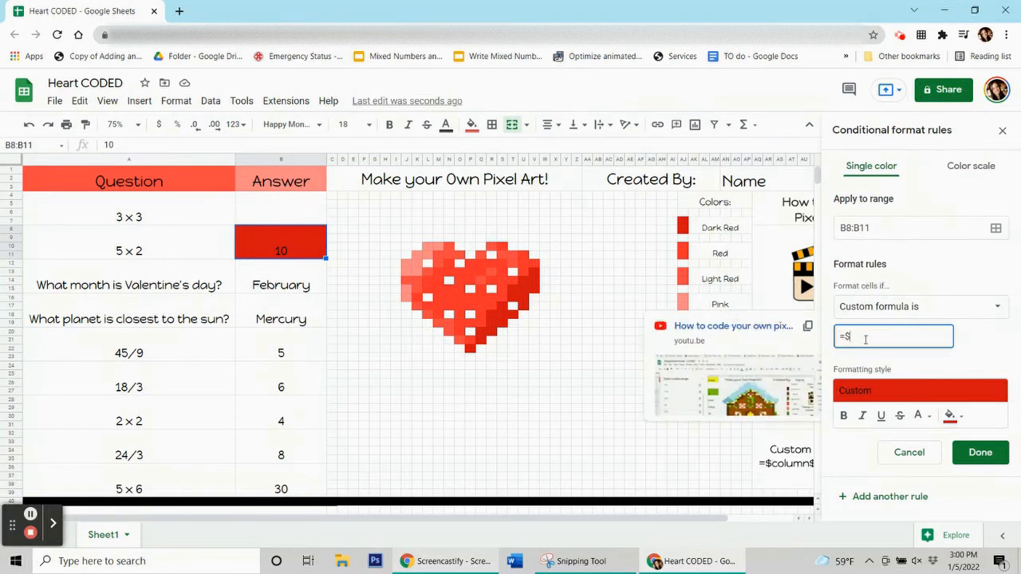
type("$b$8")
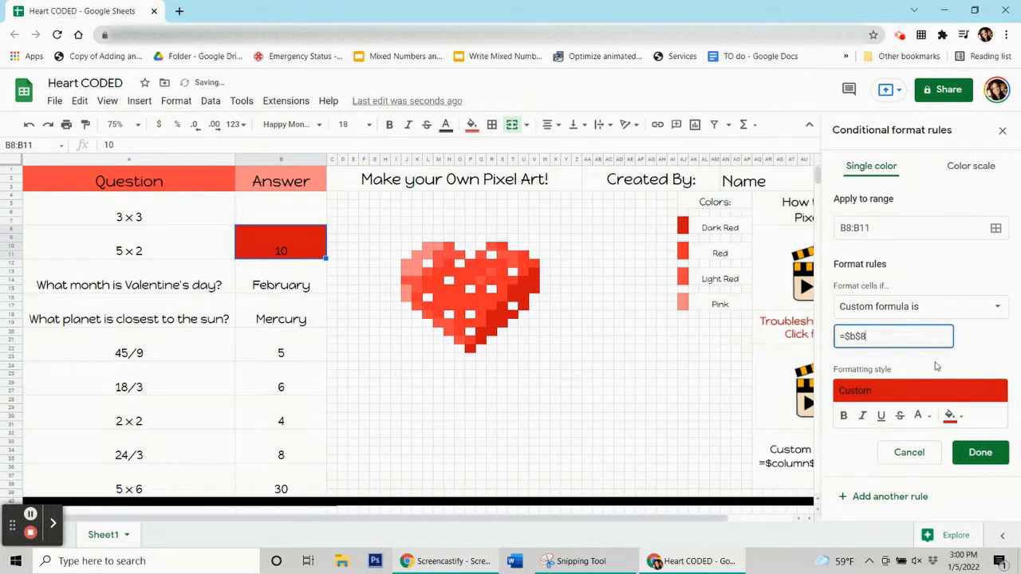
type("=10")
- Add heart cells V13, V15, U14, T16, T18, R18, R20, Q21 and P22 to the rule's range and save the rule
left_click(996, 228)
left_click_drag(528, 243, 174, 144)
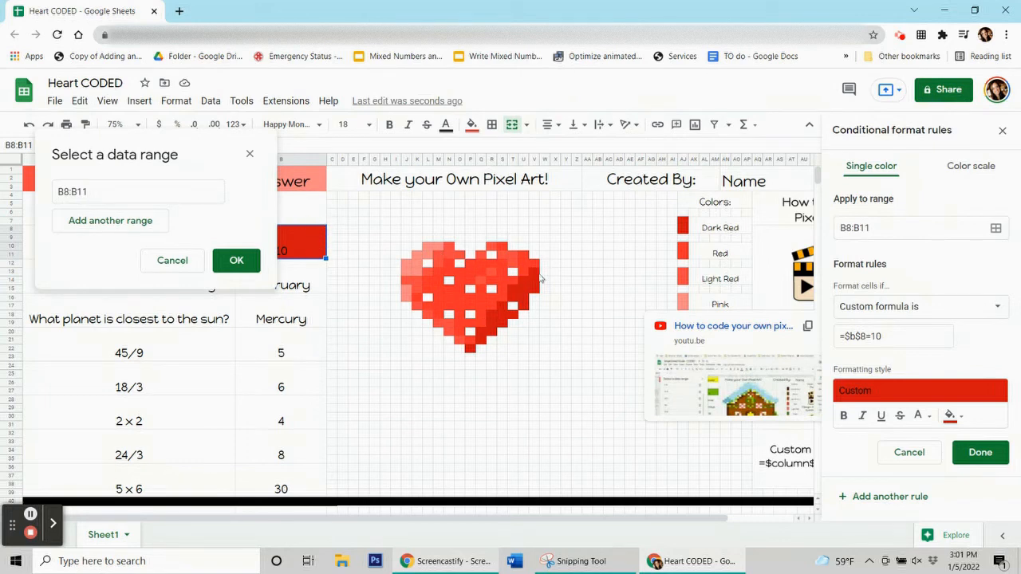
left_click(531, 275, "ctrl")
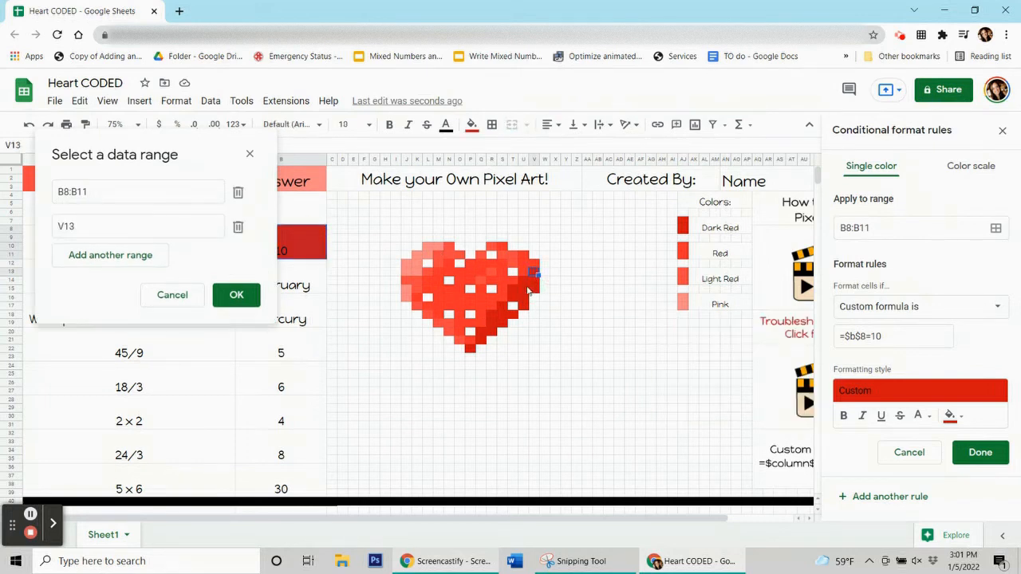
left_click(530, 287, "ctrl")
left_click(523, 281, "ctrl")
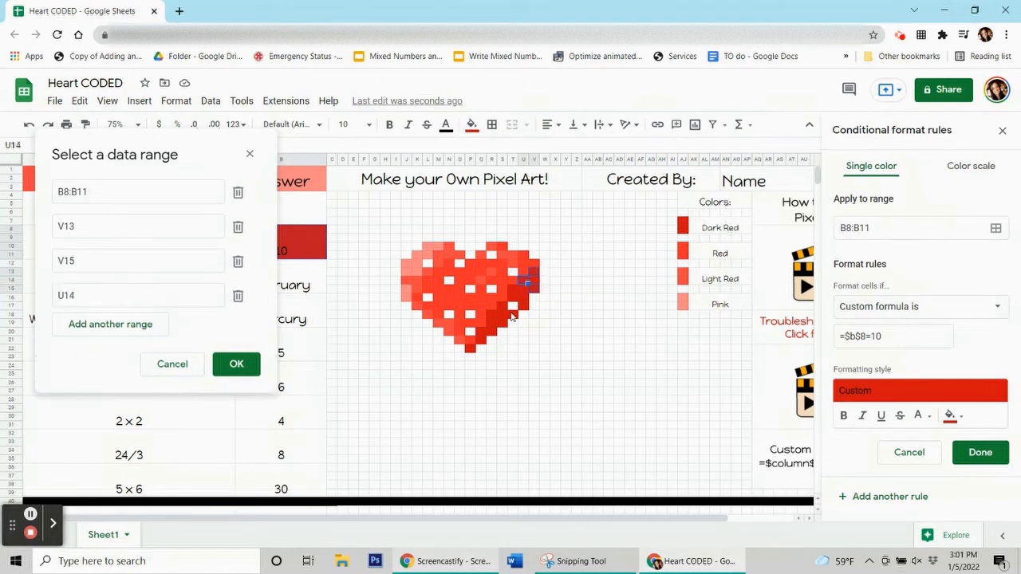
left_click(513, 303, "ctrl")
left_click(512, 313, "ctrl")
left_click(492, 316, "ctrl")
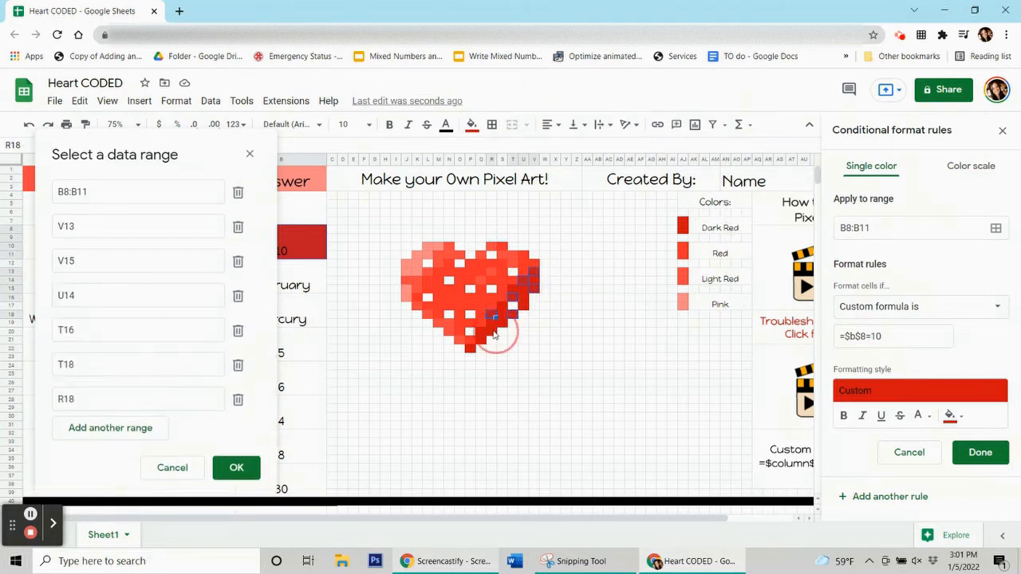
left_click(492, 331, "ctrl")
left_click(481, 340, "ctrl")
left_click(471, 349, "ctrl")
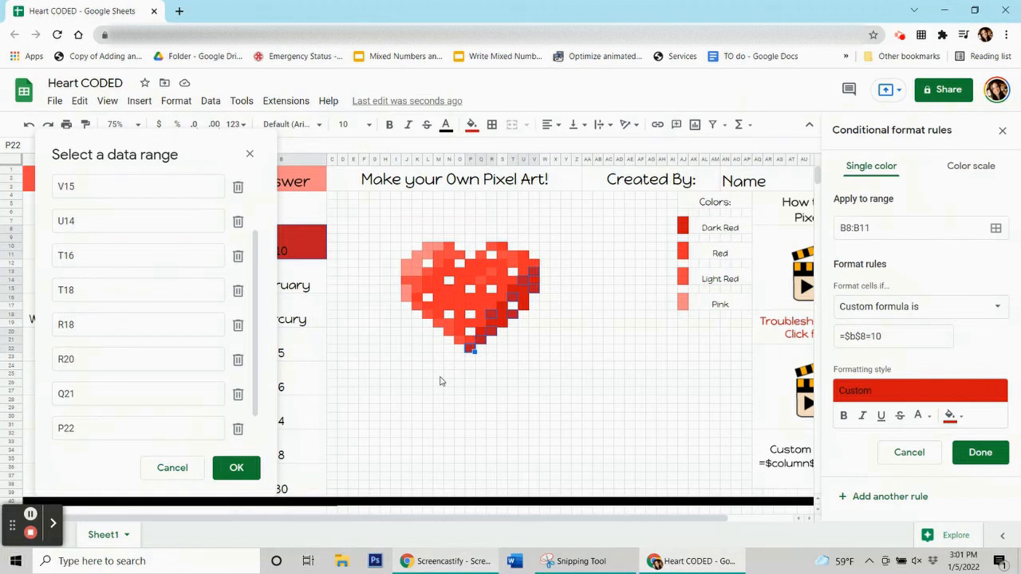
left_click(232, 468)
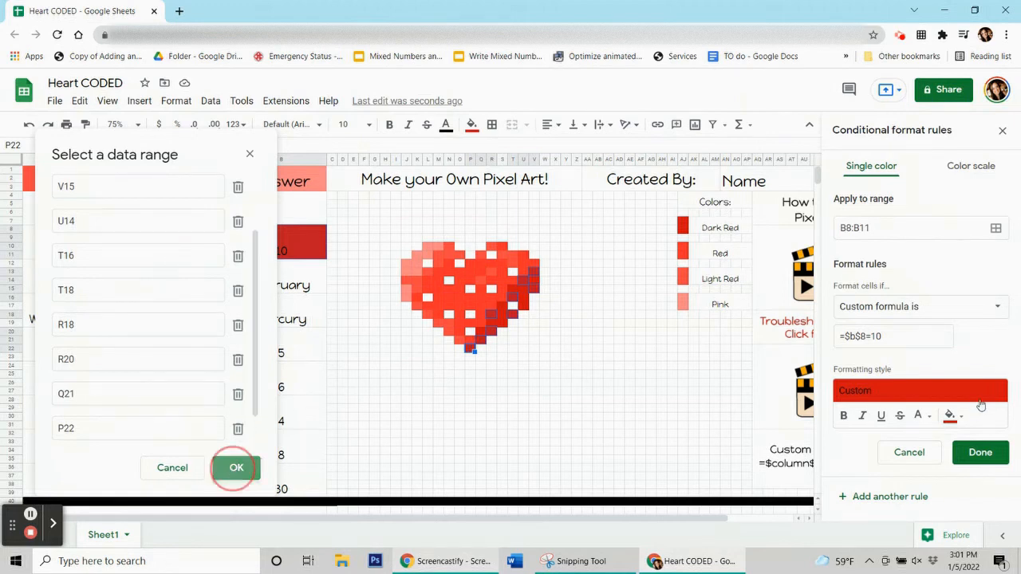
left_click(981, 453)
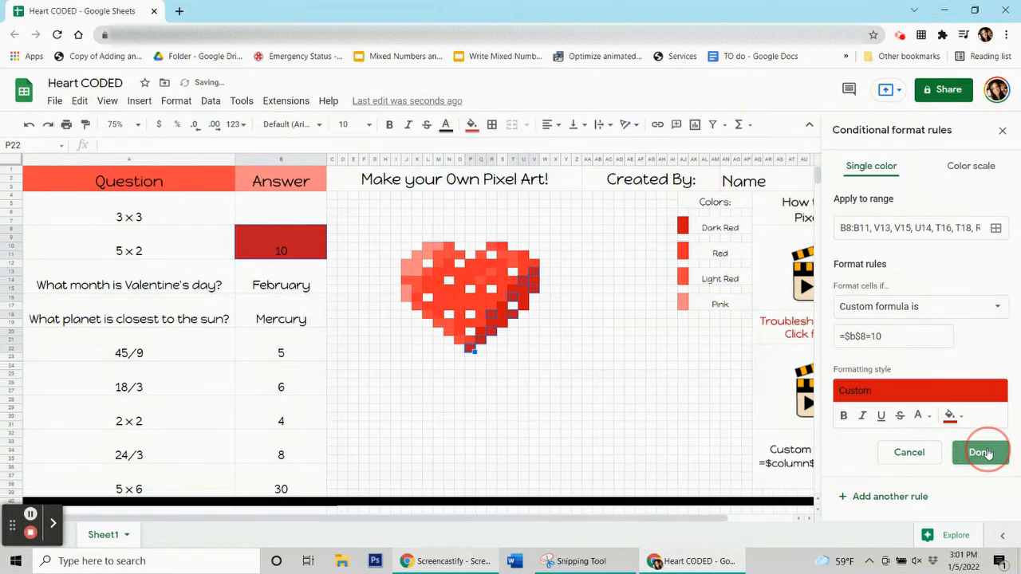
- Reset the manual fill color of the heart cells just added to the 5 x 2 rule
left_click(472, 125)
left_click(507, 363)
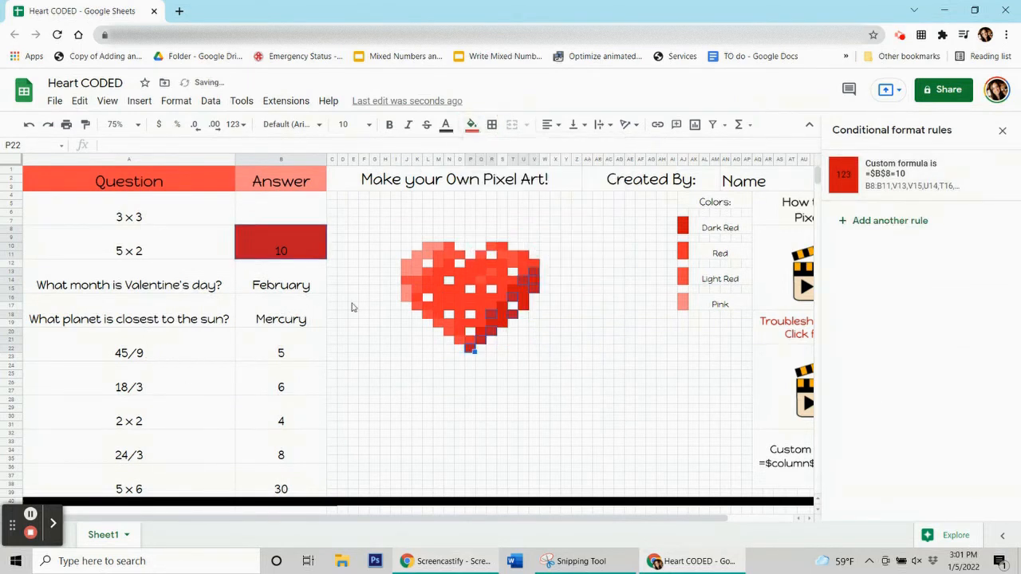
left_click(385, 399)
- Clear the 5 x 2 answer to test the rule on its heart cells
left_click(277, 248)
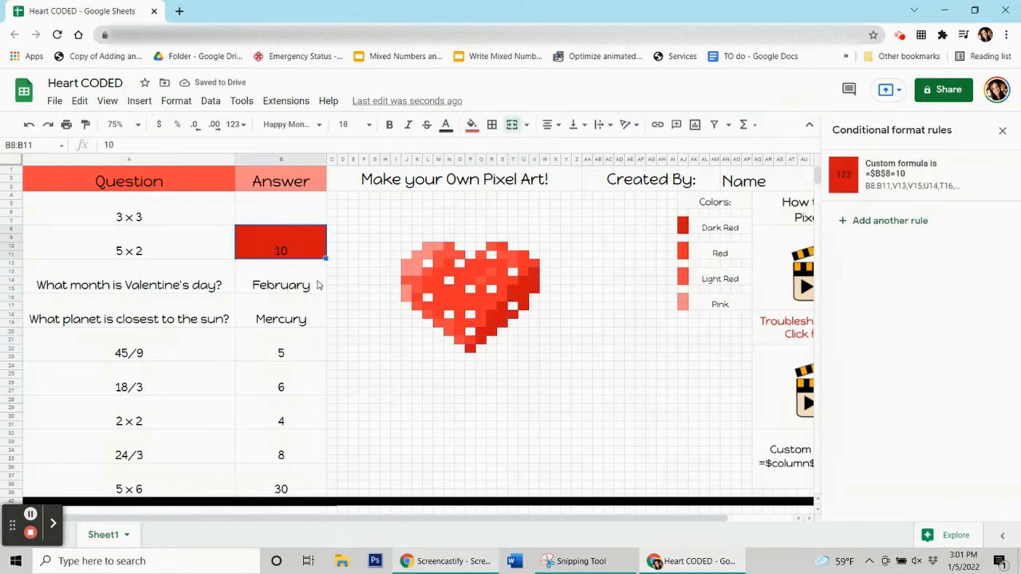
key("Delete")
left_click(364, 357)
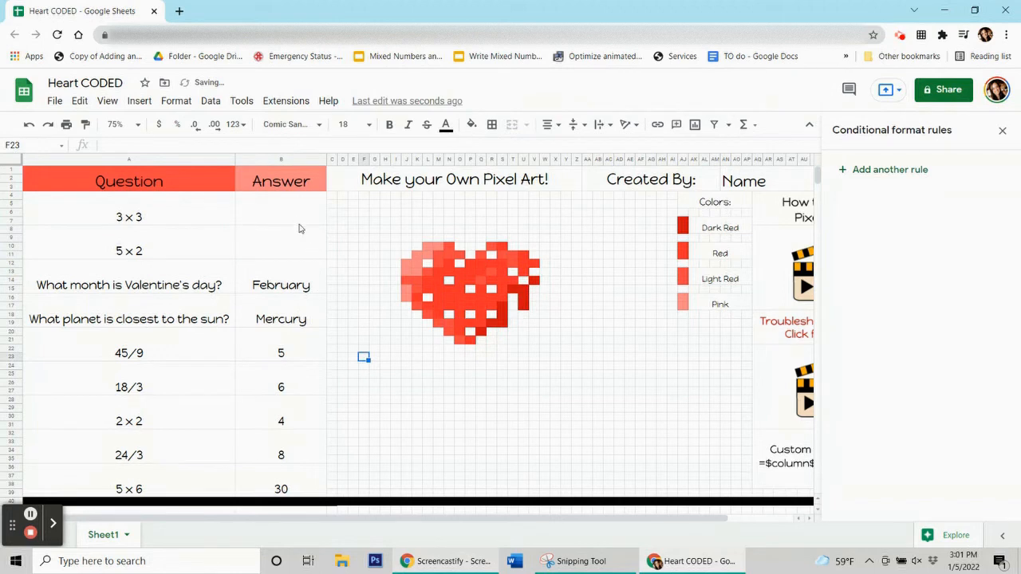
- Test both rules by entering 9 for 3 x 3 and 10 for 5 x 2, and clear both answers again
left_click(283, 207)
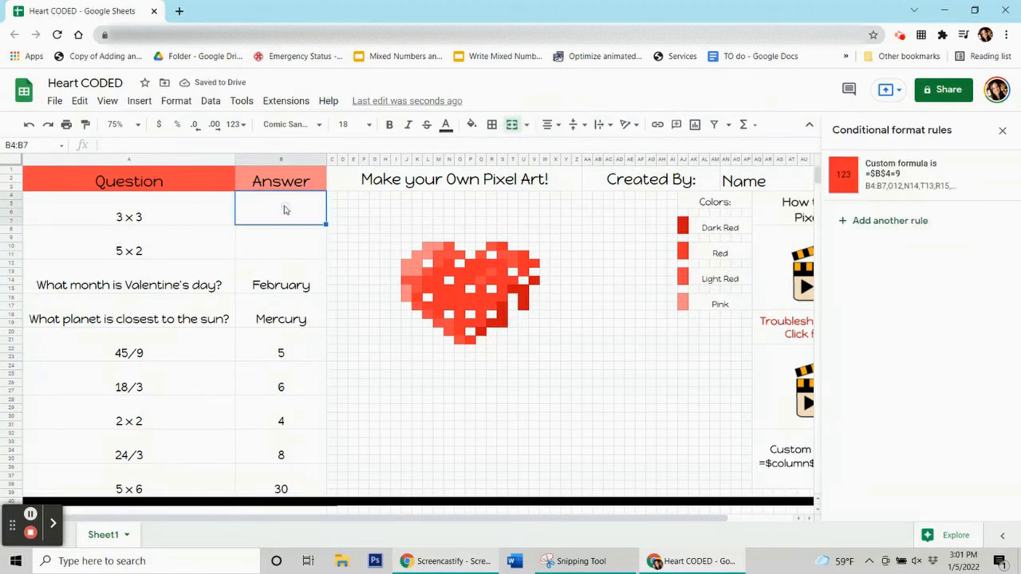
type("9")
key("Return")
type("10")
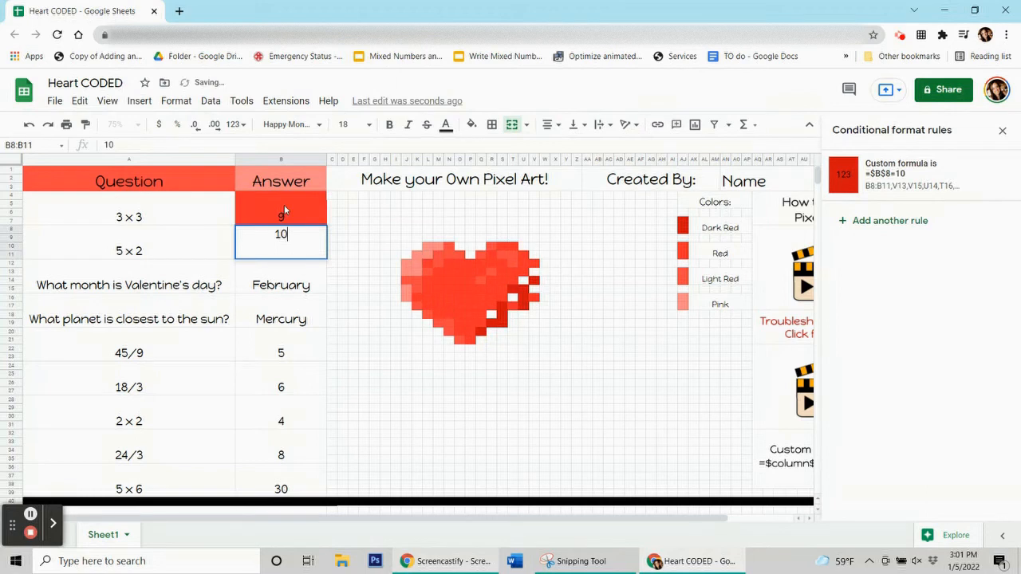
key("Return")
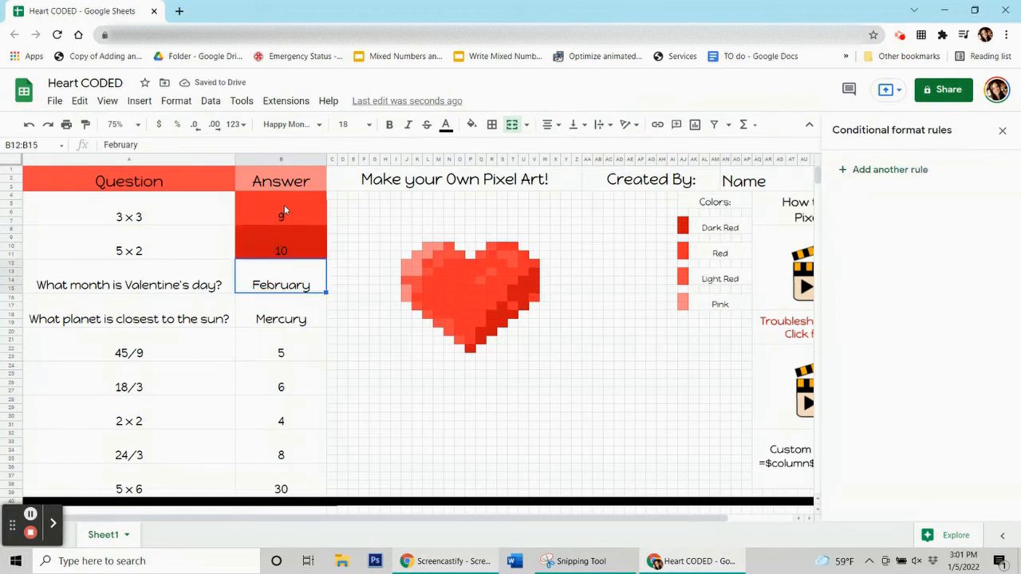
key("Up")
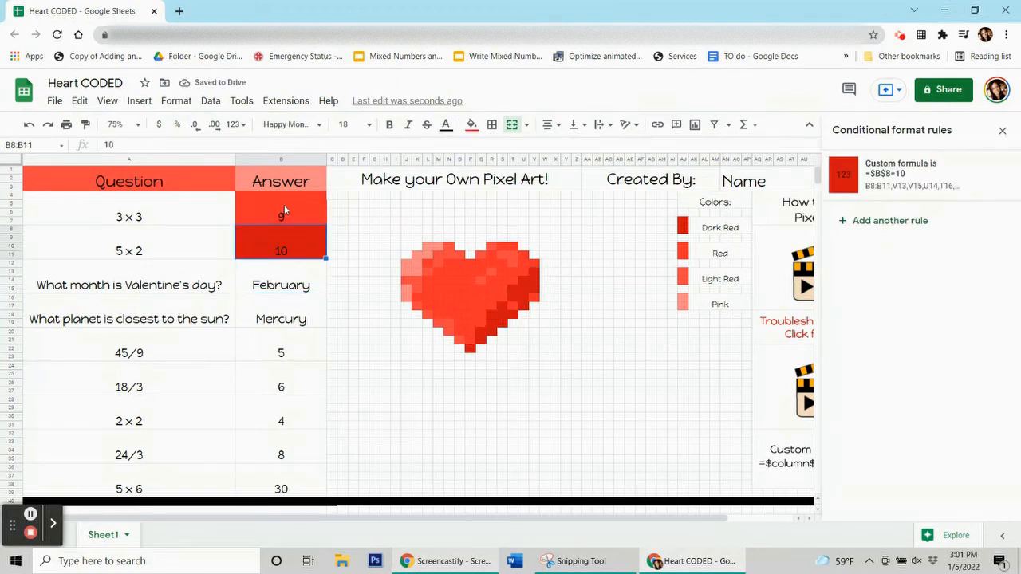
key("Delete")
key("Up")
key("Delete")
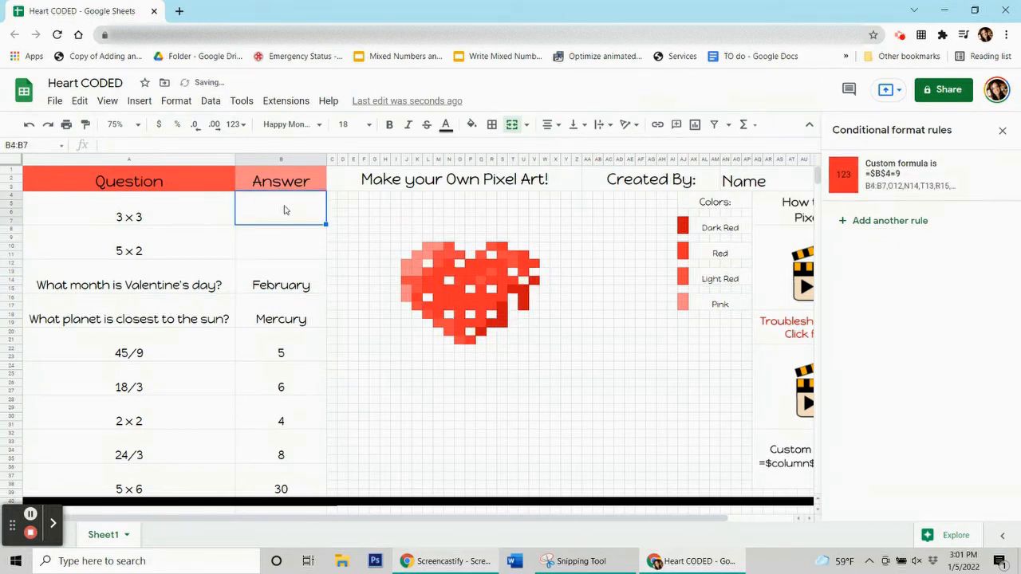
left_click(278, 211)
key("Down")
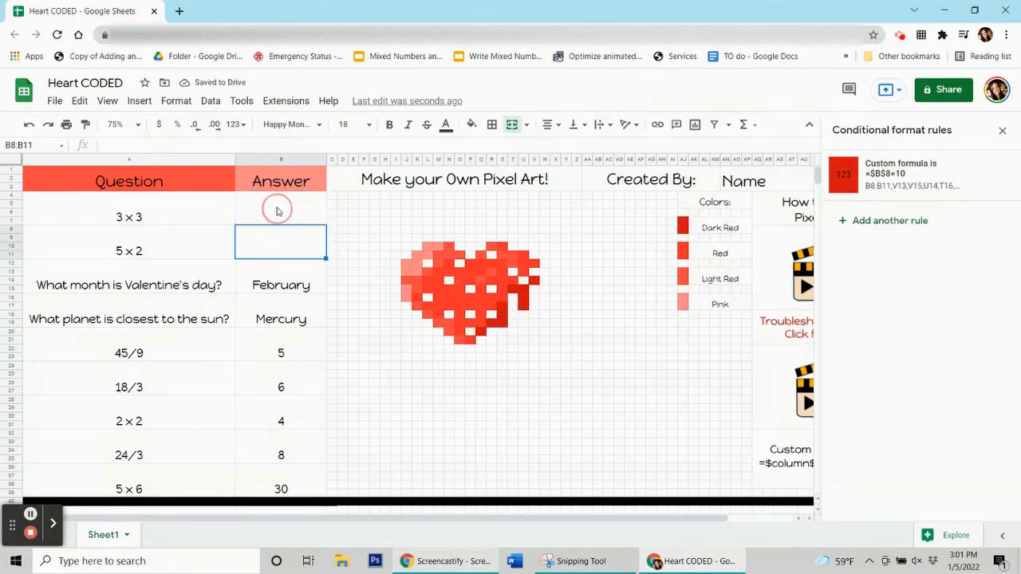
key("Up")
key("Down")
- Check which custom fill color the pink heart cell K12 uses for the February answer's rule
left_click(287, 287)
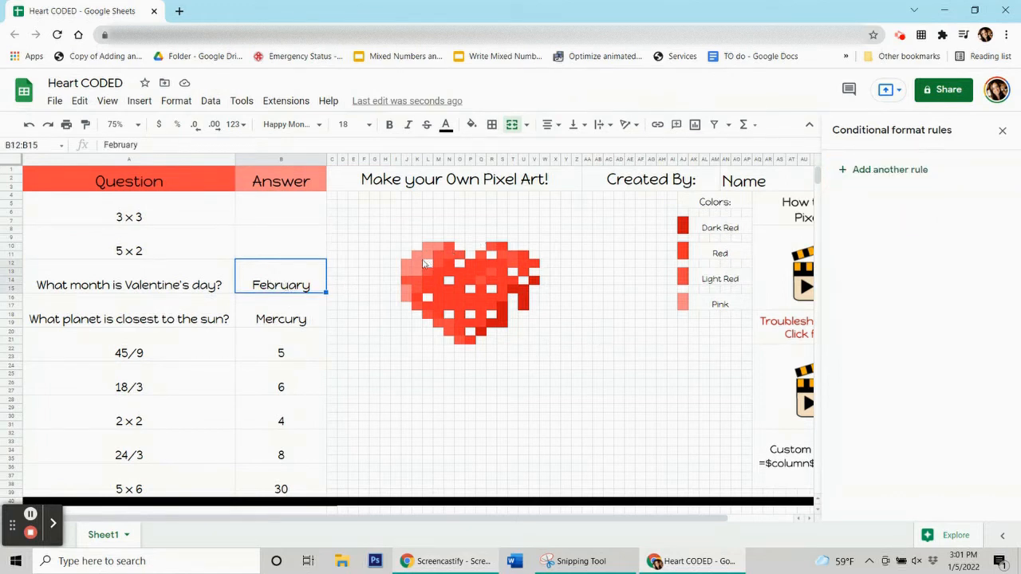
left_click(418, 264)
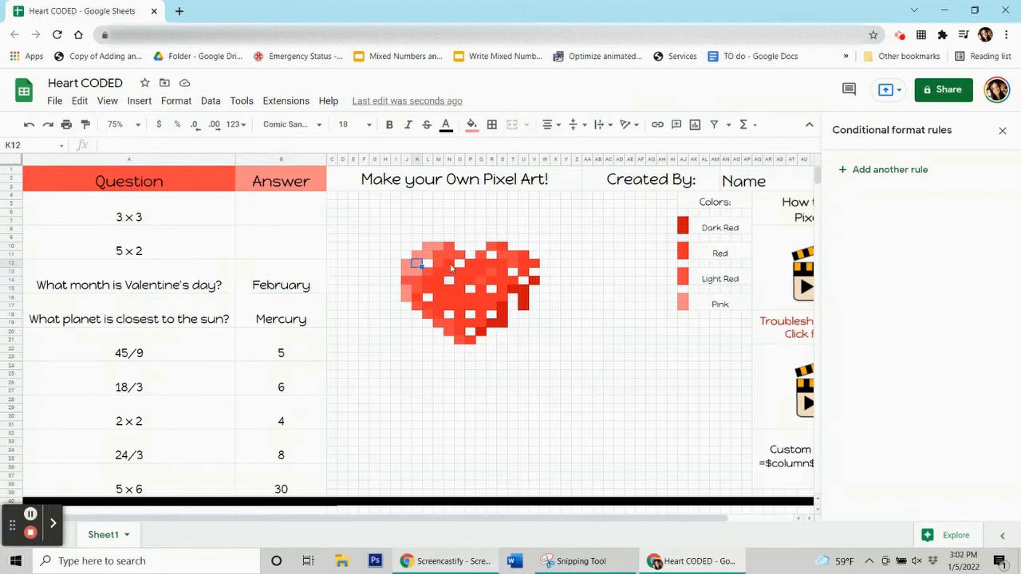
left_click(471, 124)
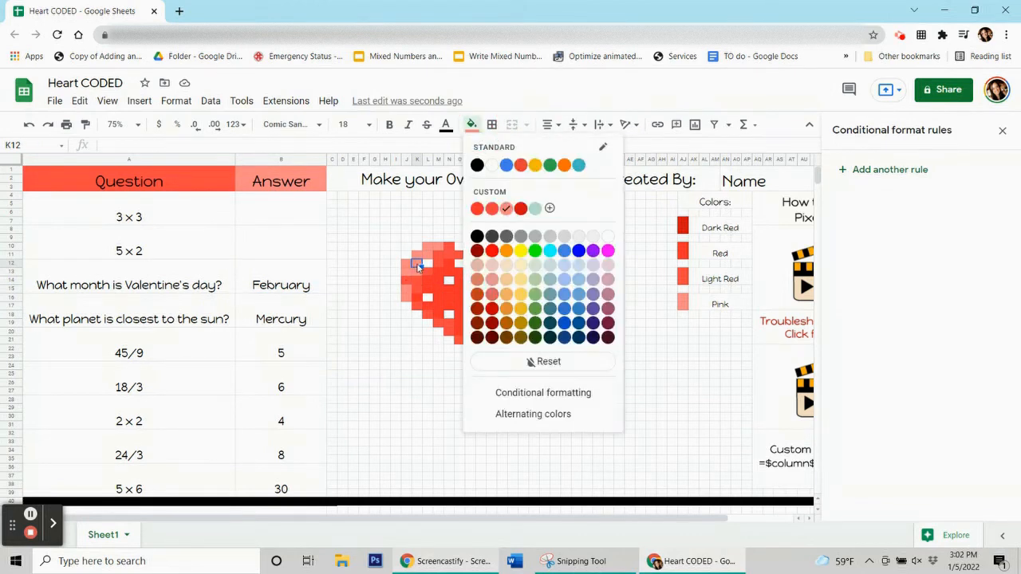
- Add a conditional format rule to the February answer cell B12:B15 with the custom pink fill
left_click(283, 292)
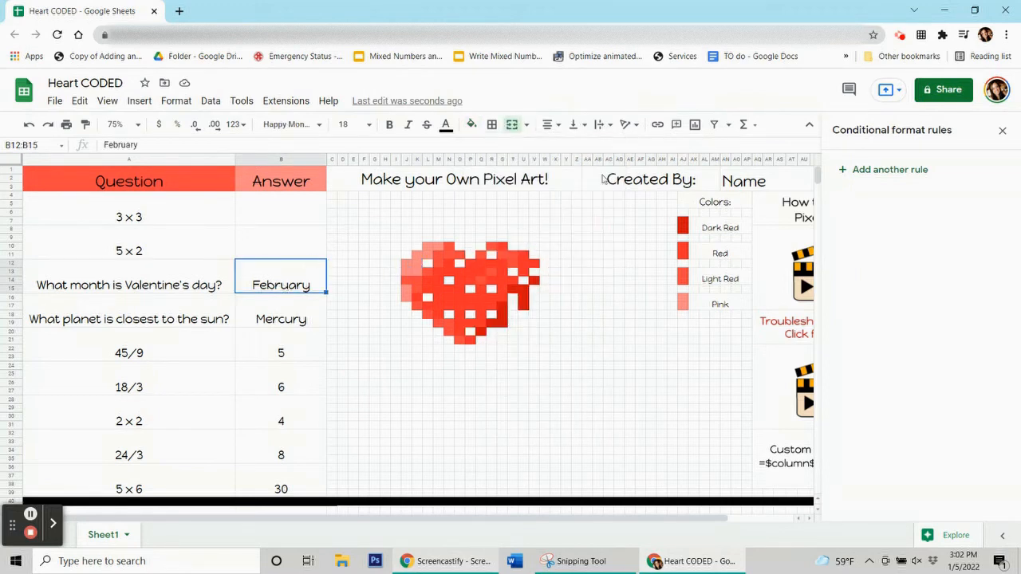
left_click(890, 177)
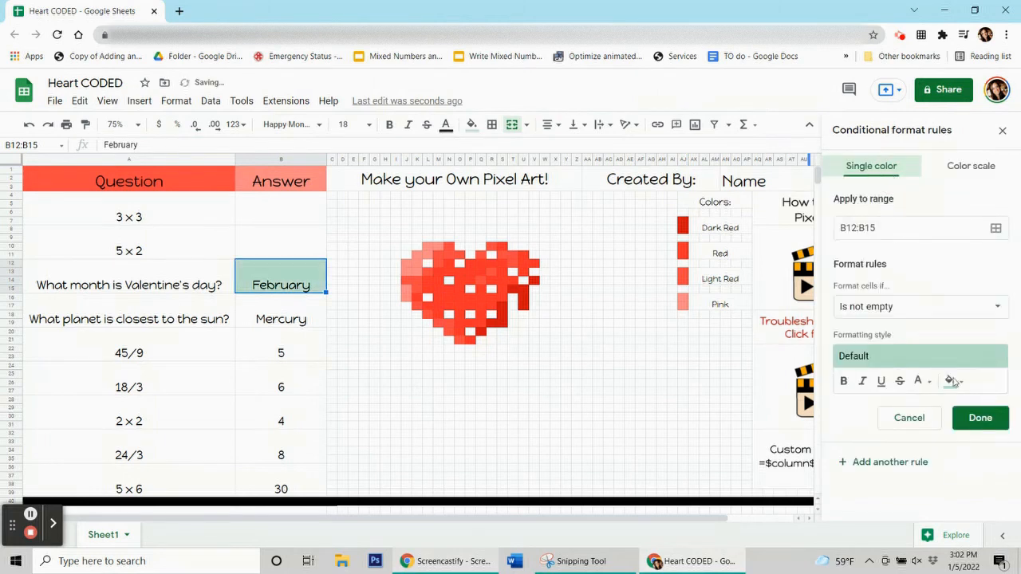
left_click(954, 382)
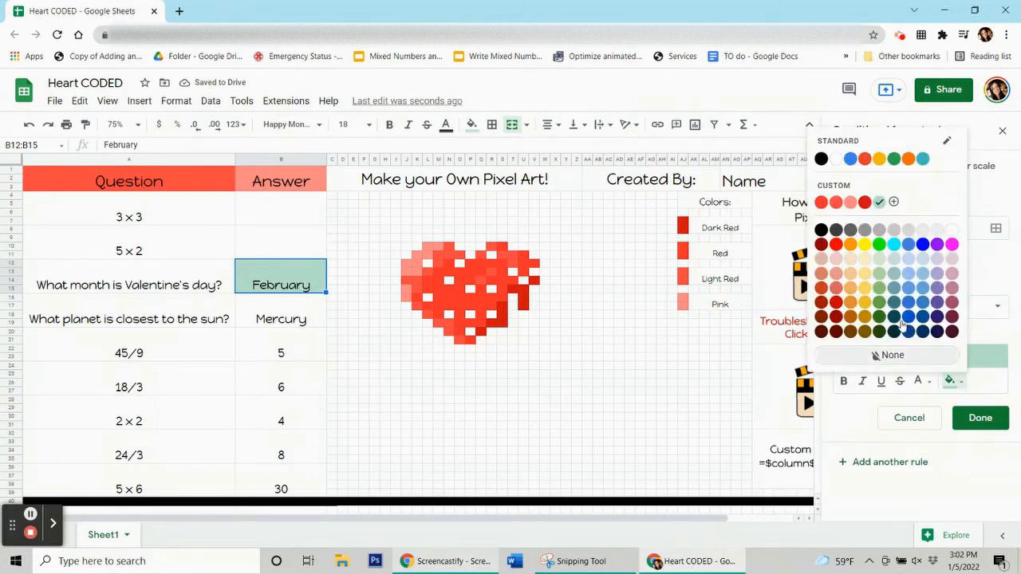
left_click(851, 203)
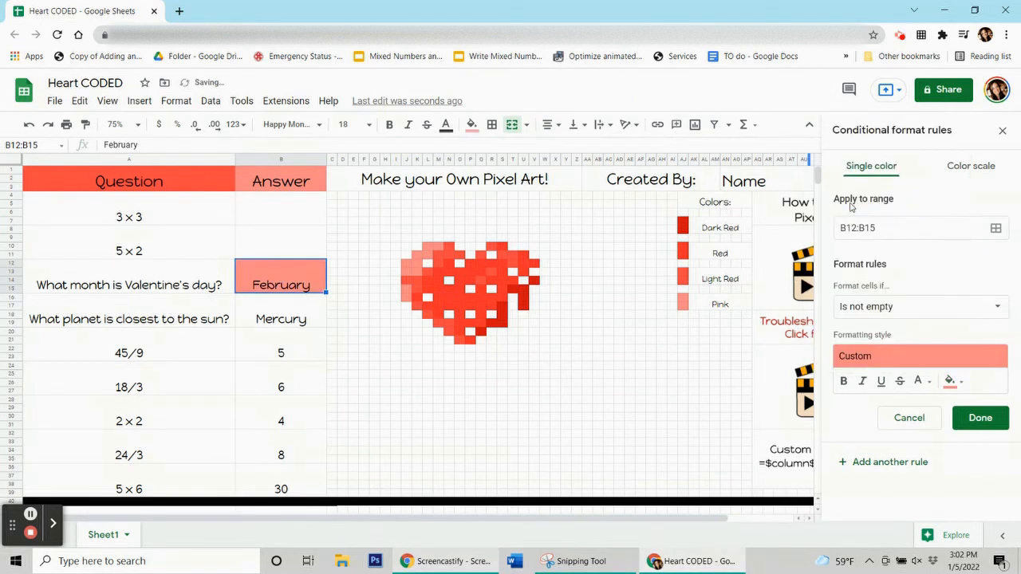
- Set the February rule's condition to the custom formula =$b$12="February", with the word in quotation marks
left_click(884, 308)
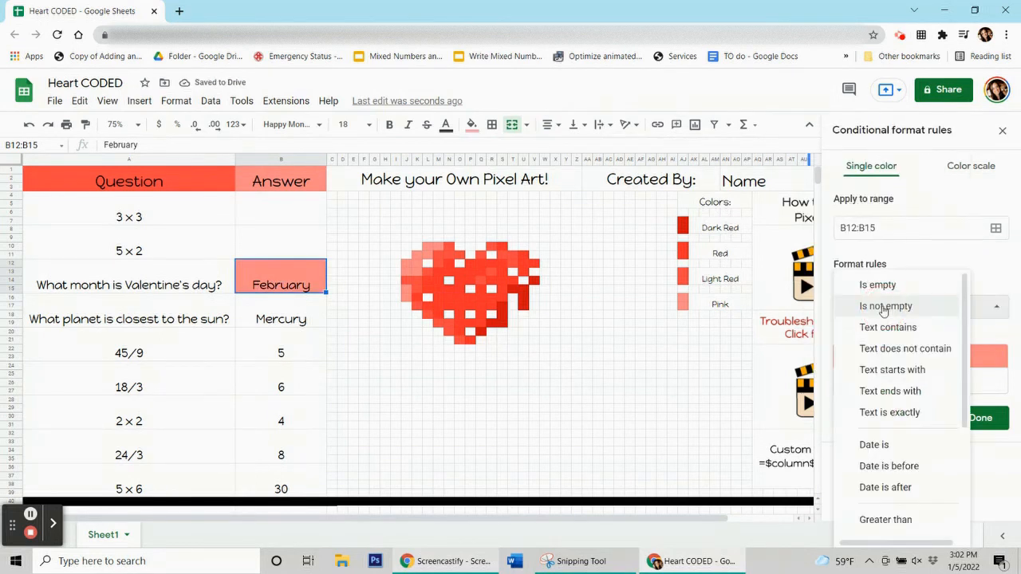
scroll(884, 311, "down", 3)
left_click(912, 523)
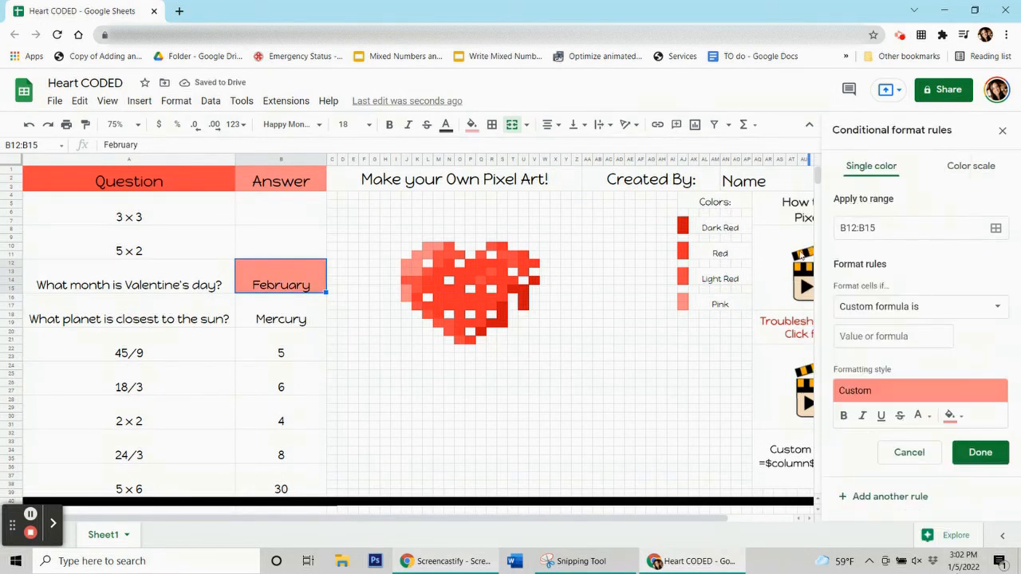
left_click(866, 339)
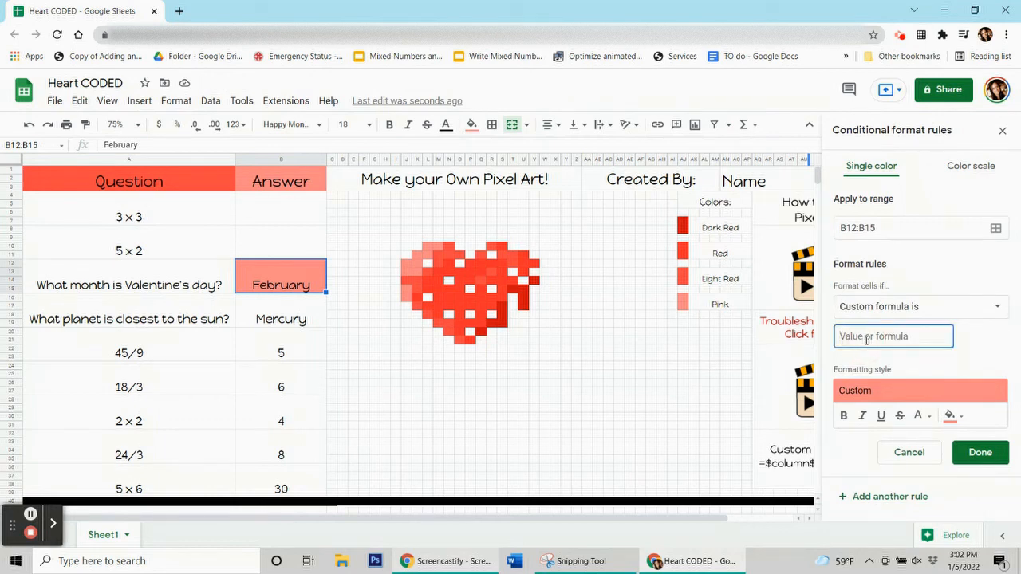
type("=")
type("$b$12=Febru")
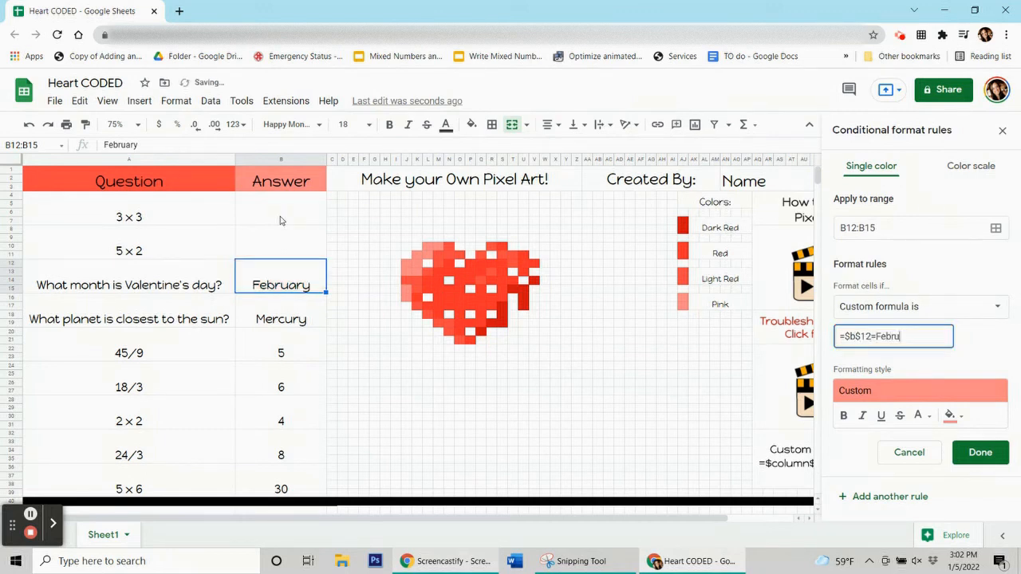
type("ary")
left_click(875, 336)
type("\"")
left_click(919, 336)
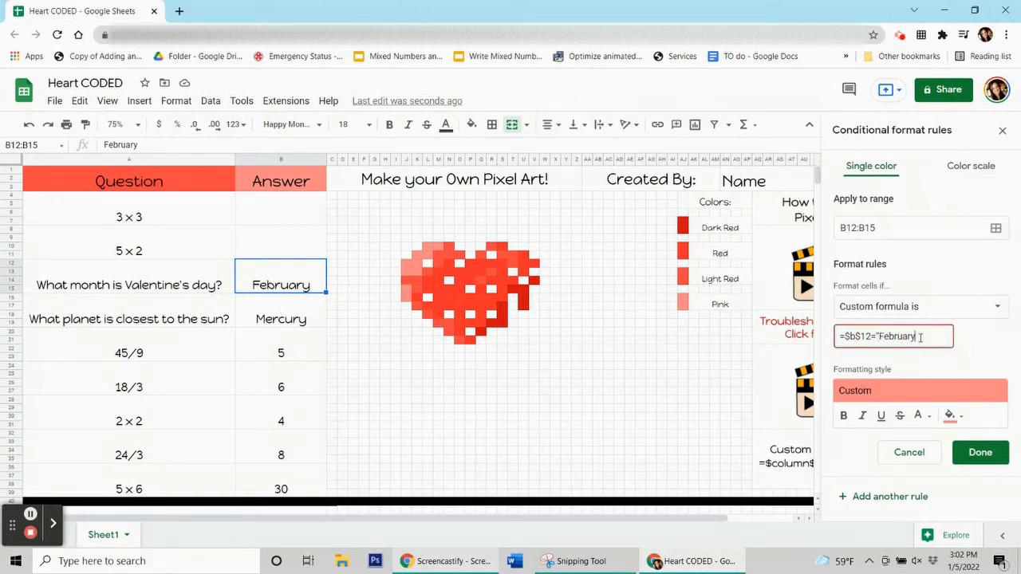
type("\"")
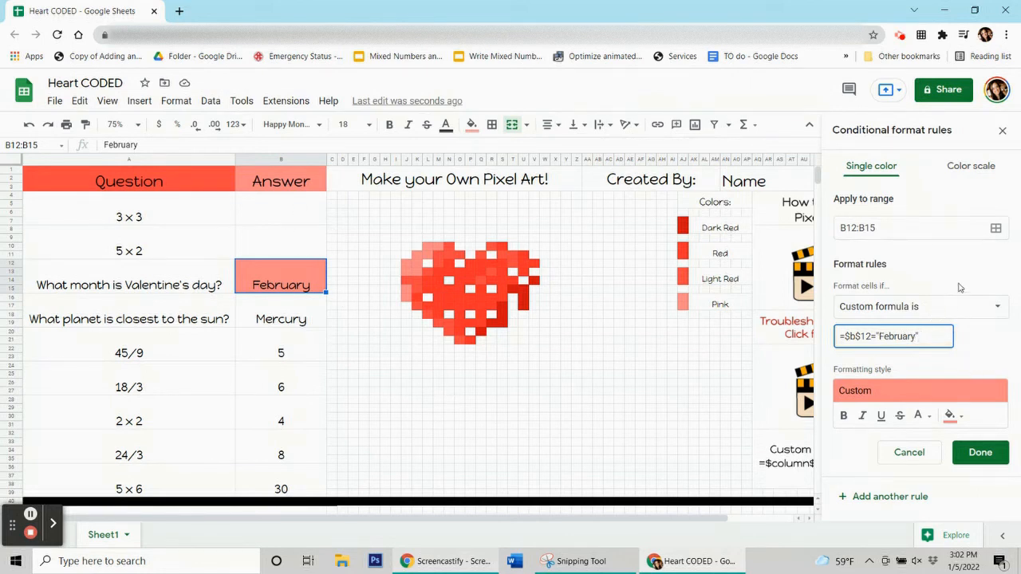
- Extend the February rule's range with heart cells M10, K11, K13, J15 and J12, and save the rule
left_click(998, 233)
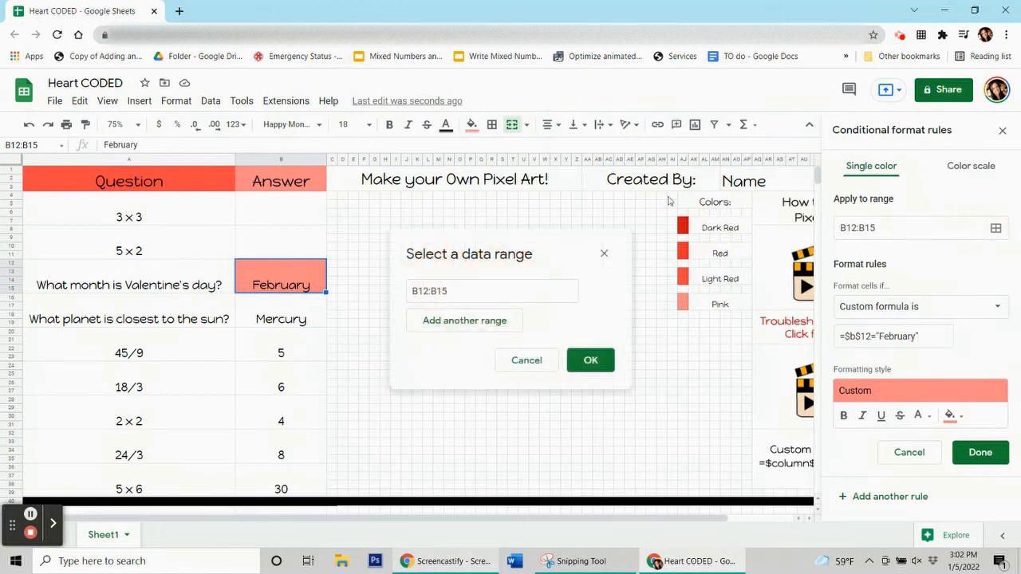
left_click_drag(568, 249, 188, 124)
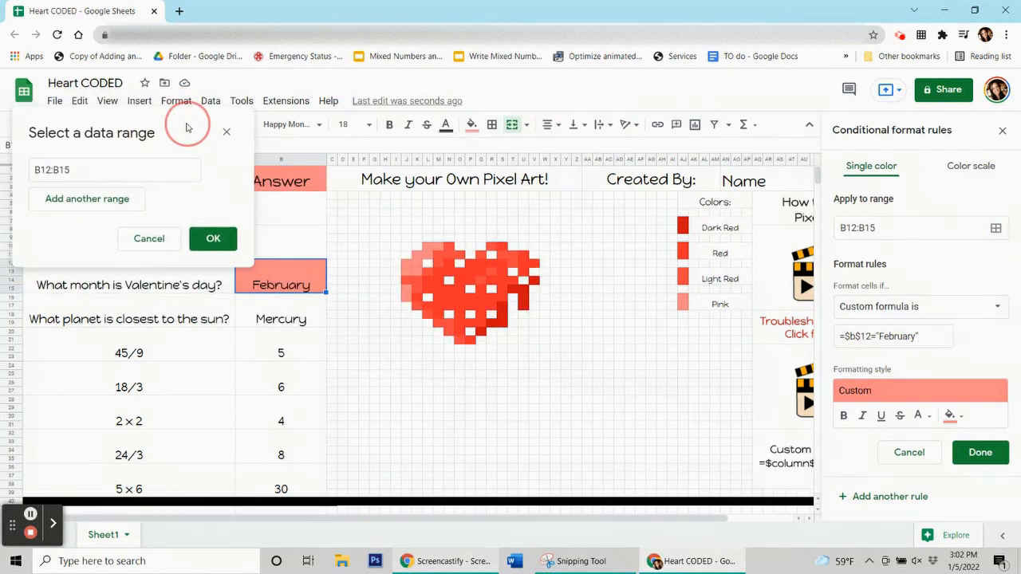
left_click(438, 247, "ctrl")
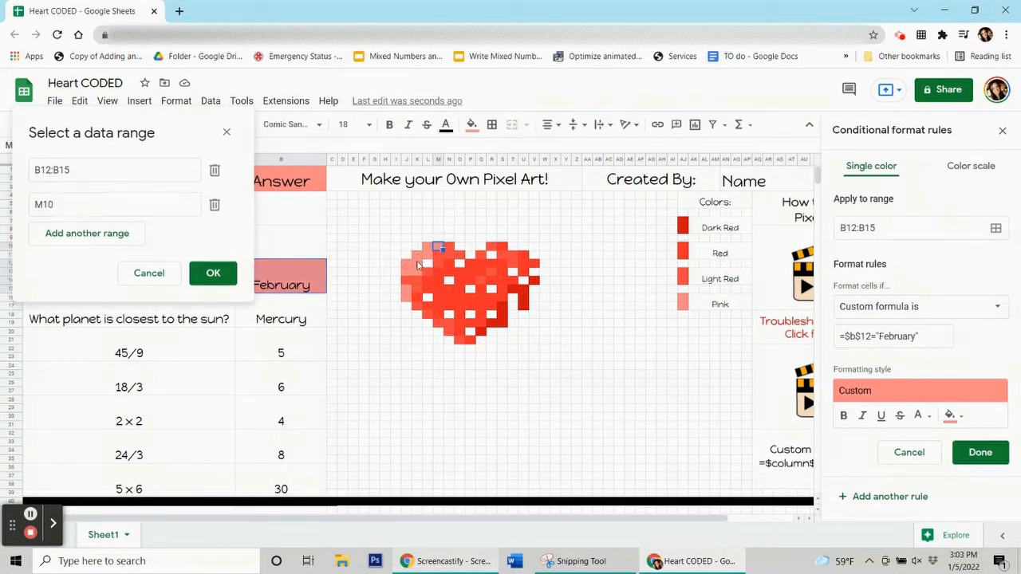
left_click(417, 255, "ctrl")
left_click(415, 275, "ctrl")
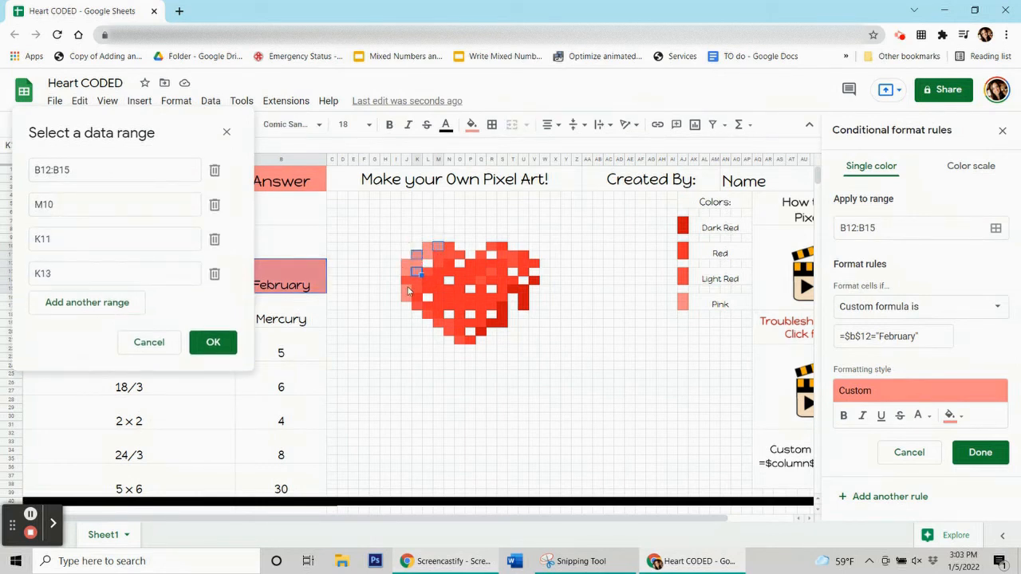
left_click(406, 290, "ctrl")
left_click(405, 263, "ctrl")
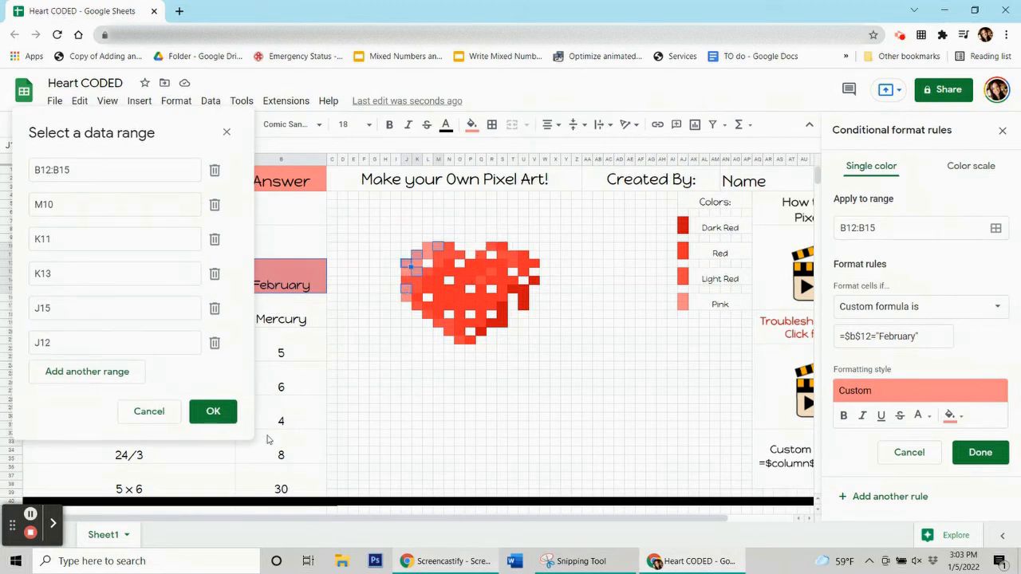
left_click(217, 420)
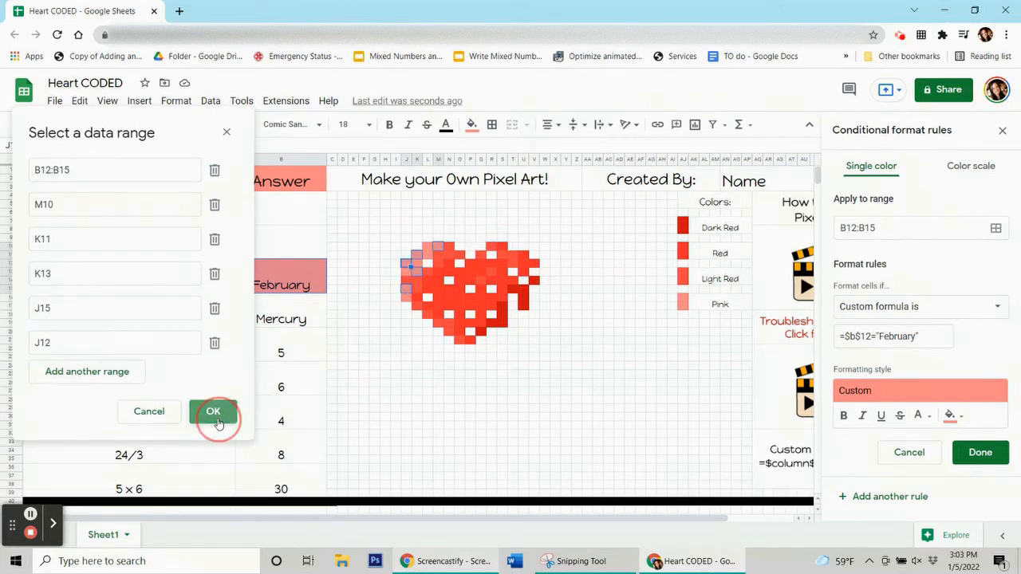
left_click(980, 452)
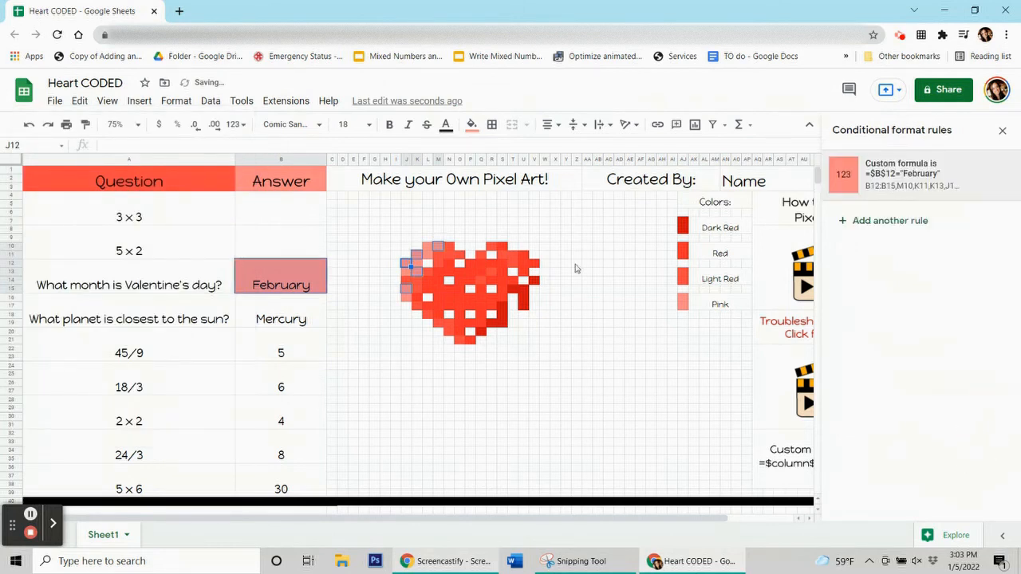
- Reset the static fill of the heart cells in the February rule and clear the February answer
left_click(471, 124)
left_click(519, 360)
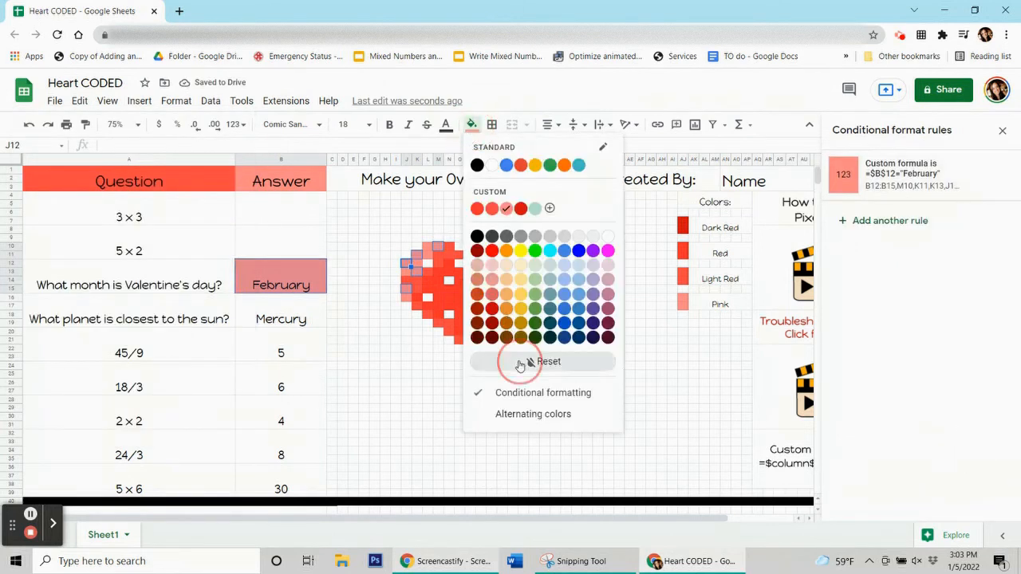
left_click(319, 327)
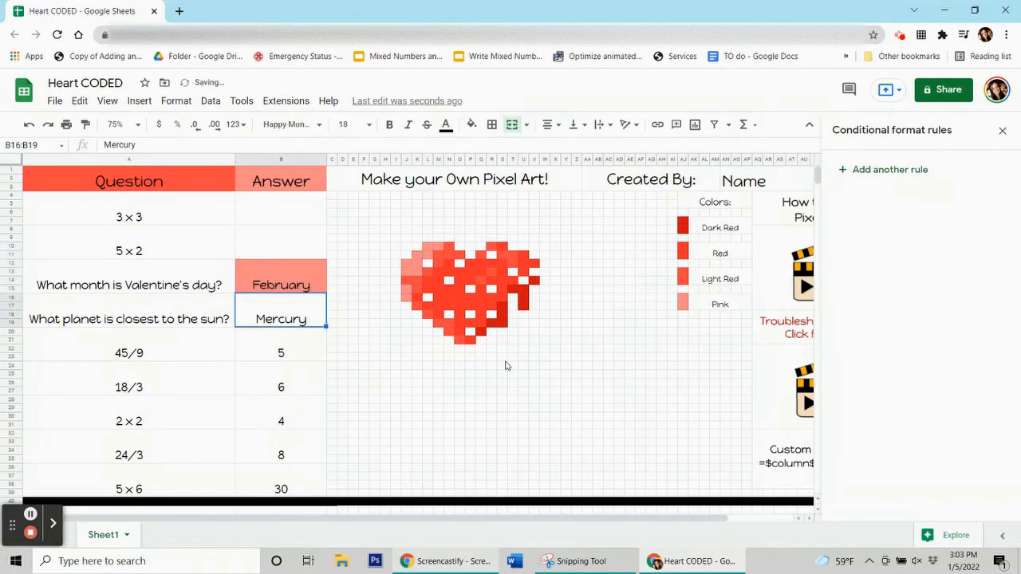
left_click(305, 279)
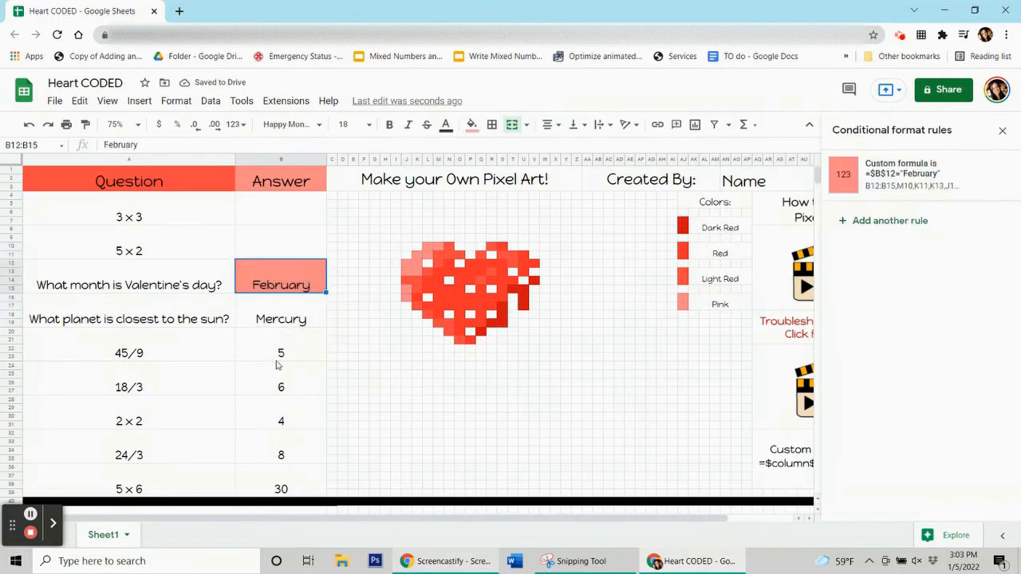
key("Delete")
- Test the three rules by entering 9 for 3 x 3, 10 for 5 x 2 and February for the Valentine's month
left_click(300, 212)
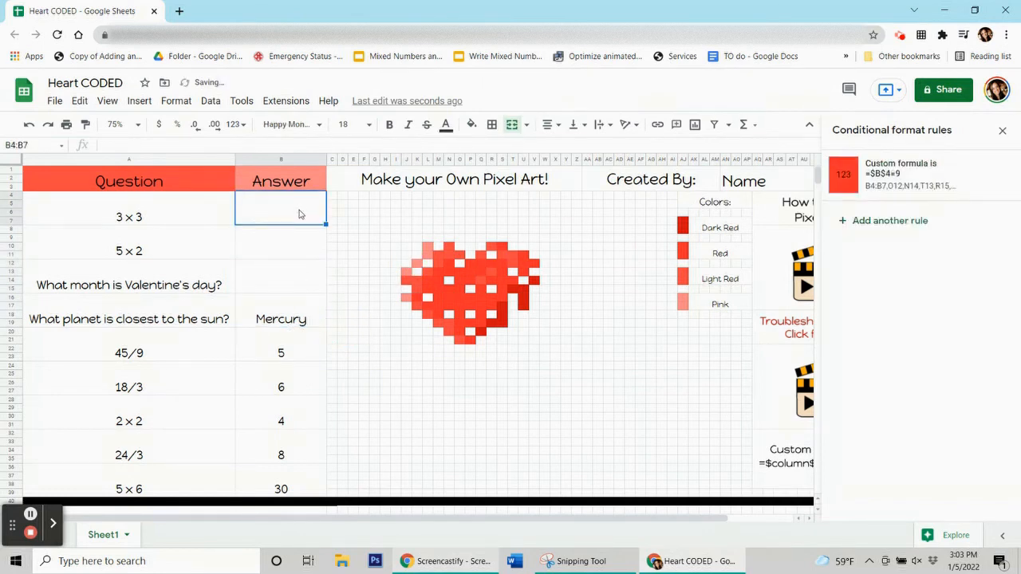
type("9")
key("Return")
type("10")
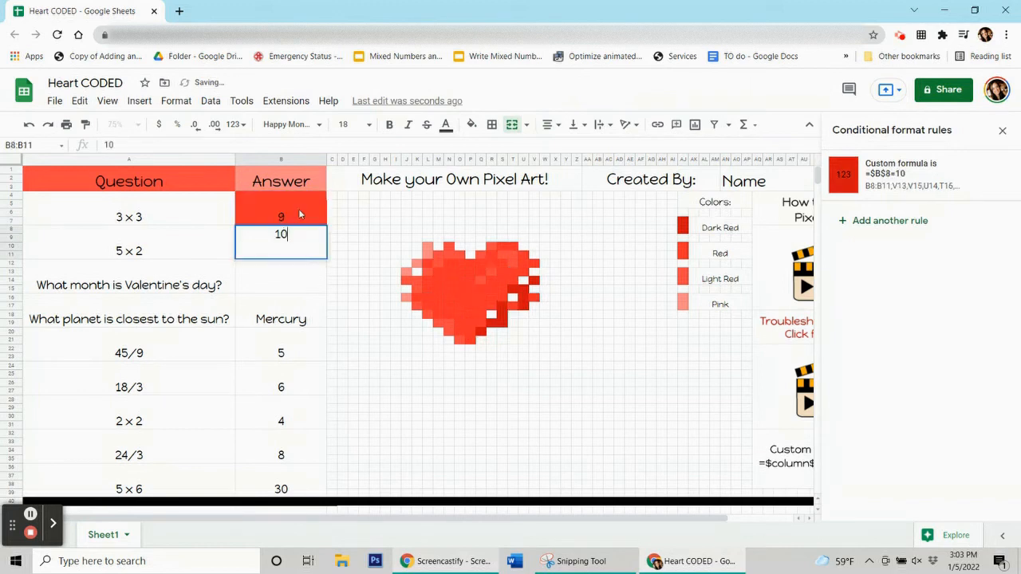
key("Return")
type("February")
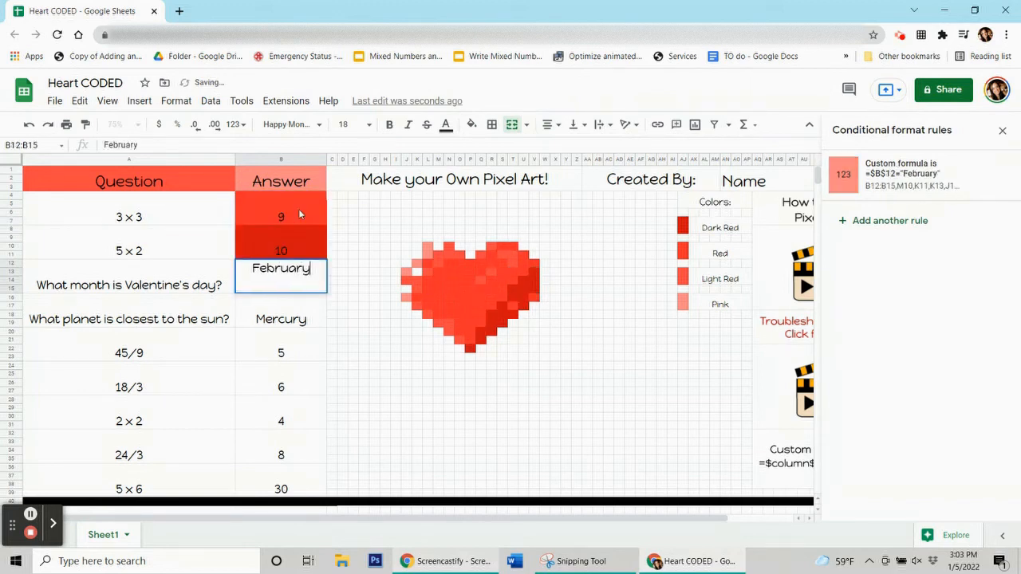
key("Return")
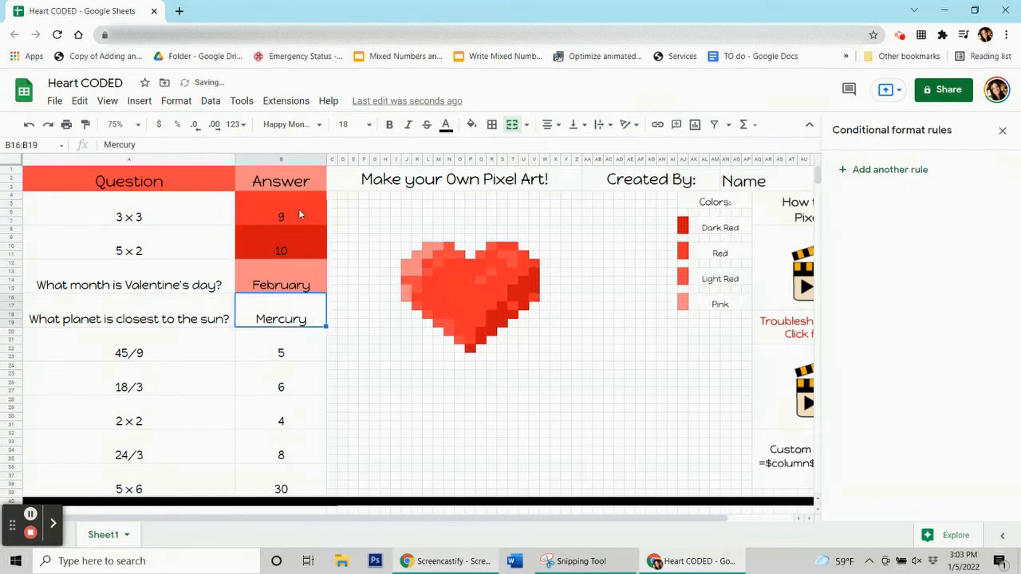
- Clear the three test answers in the February, 5 x 2 and 3 x 3 rows
key("Up")
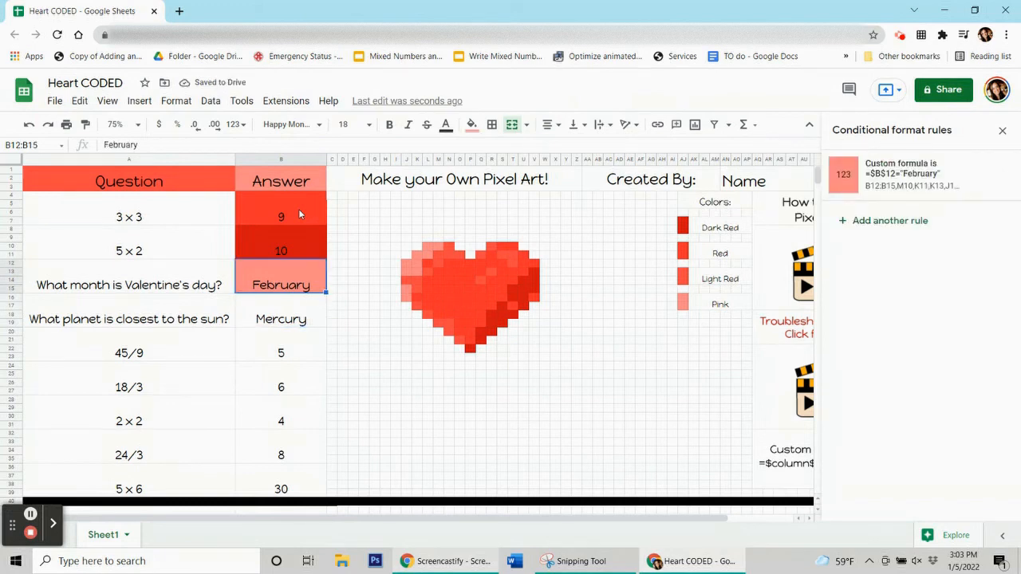
key("Delete")
key("Up")
key("Delete")
key("Up")
key("Delete")
key("Down")
key("Down")
key("Down")
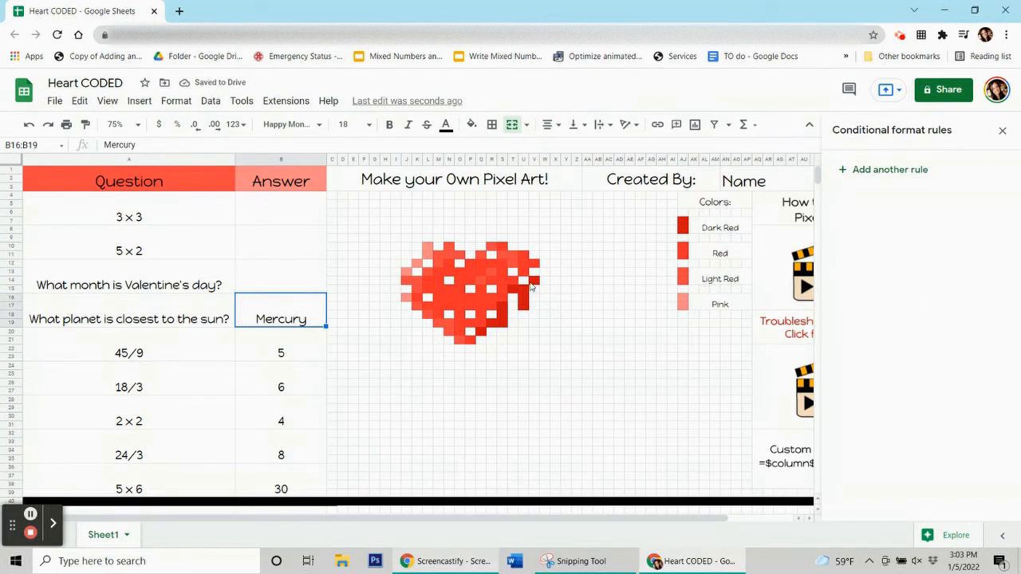
- Check which custom fill color the light red heart cells, such as N19, use for the Mercury answer's rule
left_click(451, 258)
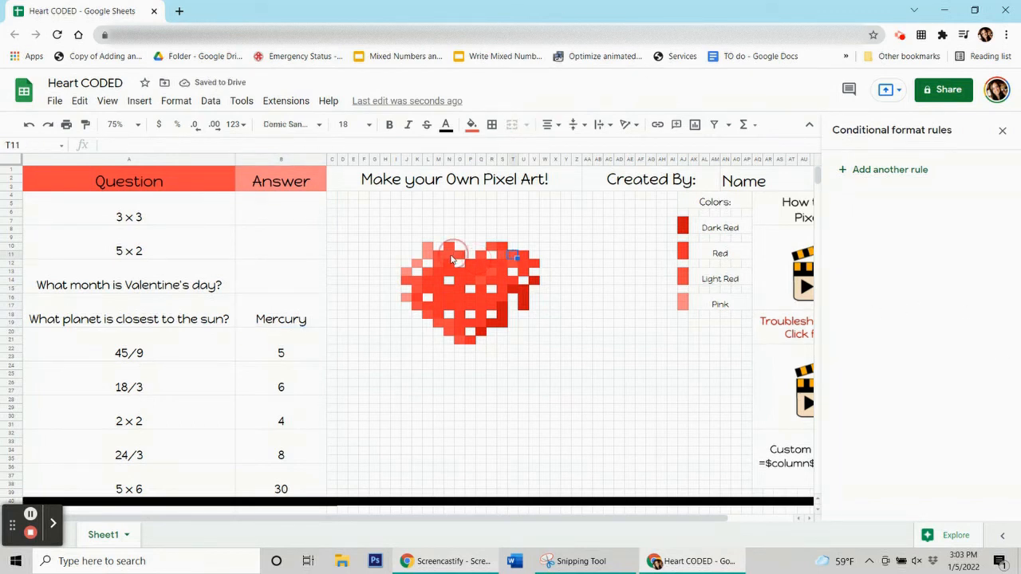
left_click(427, 273)
left_click(420, 290)
left_click(431, 315)
left_click(439, 324)
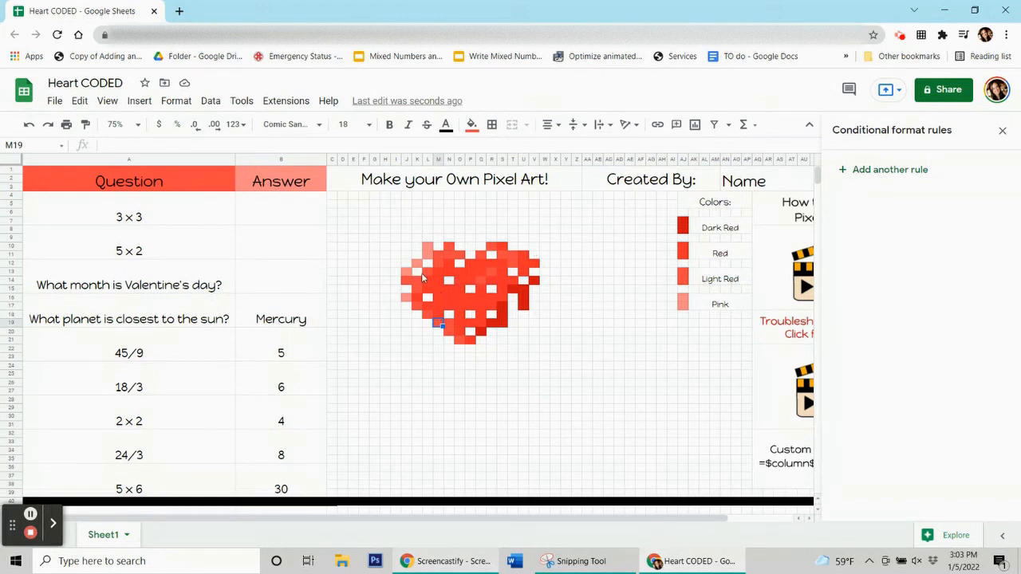
left_click(449, 323)
left_click(472, 124)
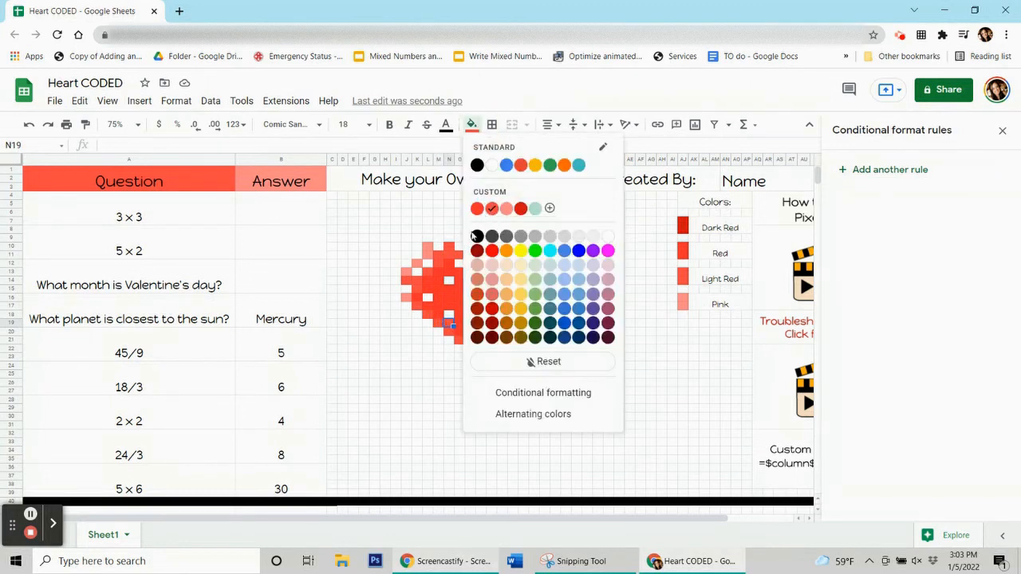
- Add a conditional format rule to the Mercury answer cell B16:B19 with the custom light red fill
left_click(281, 322)
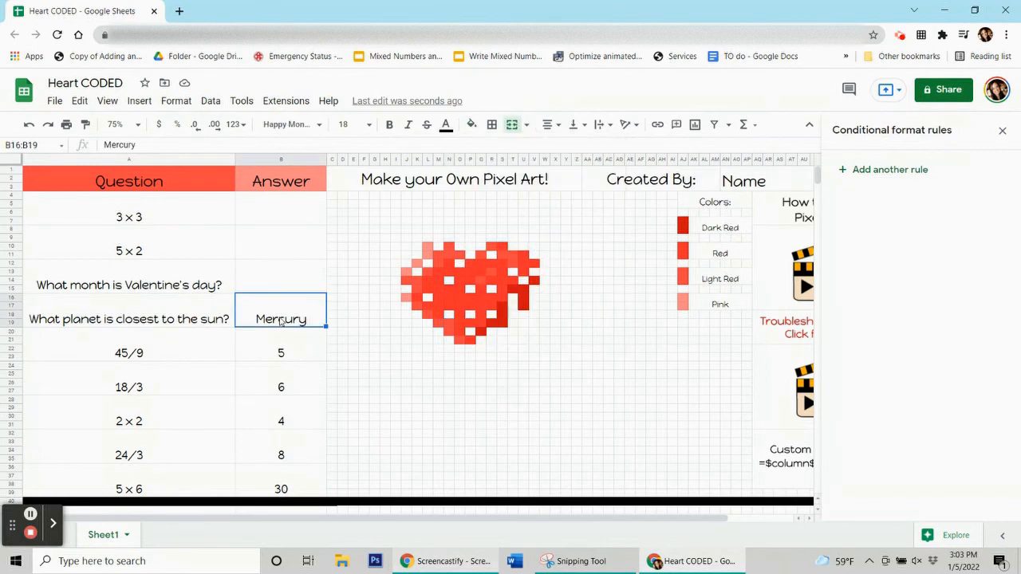
left_click(871, 172)
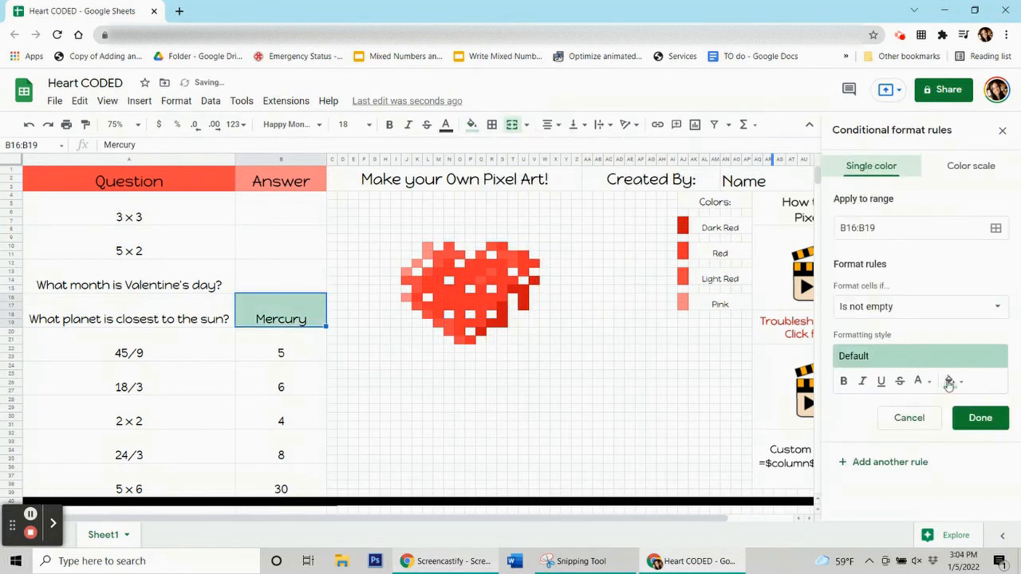
left_click(949, 382)
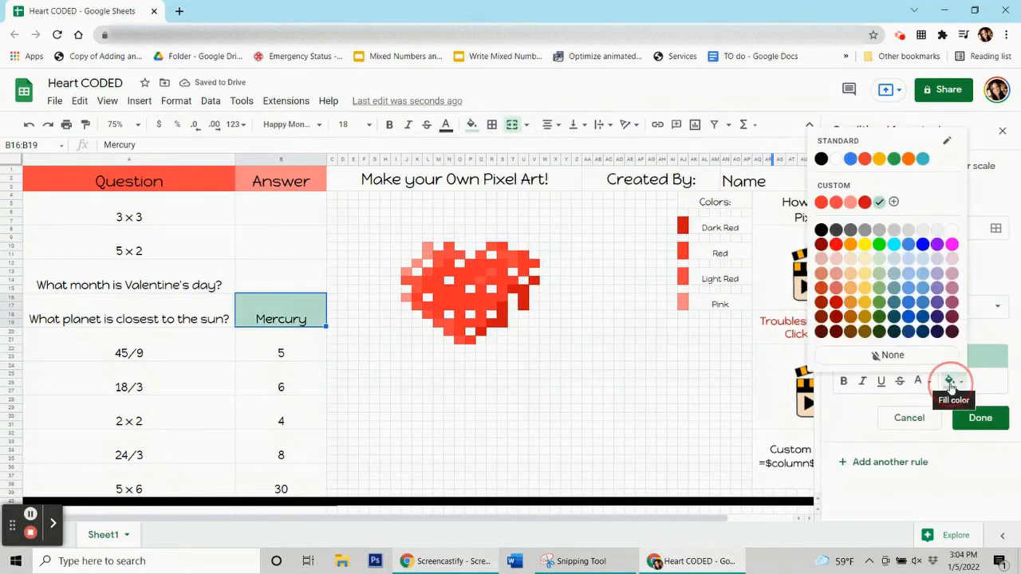
left_click(836, 203)
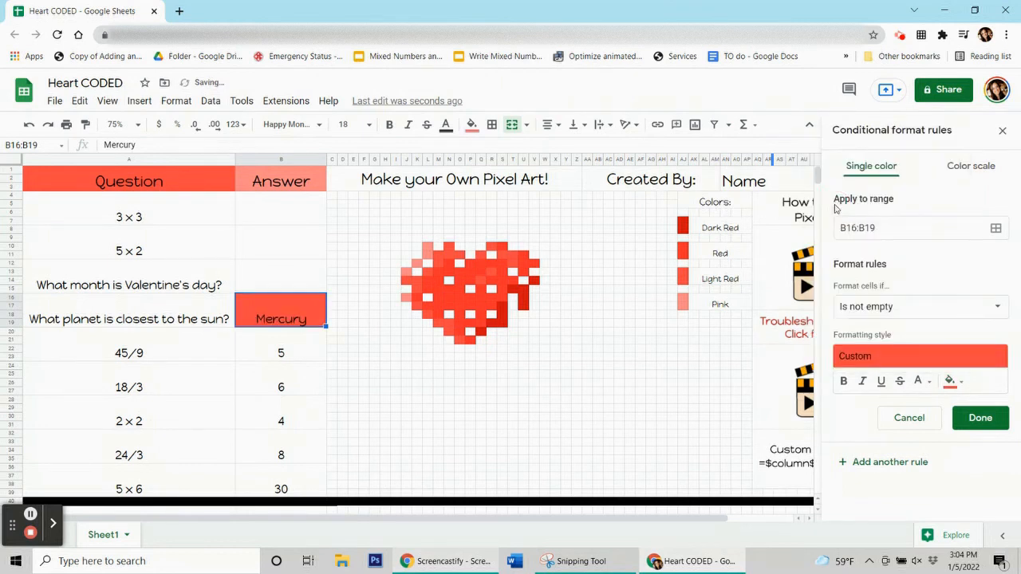
- Set the Mercury rule's condition to the custom formula =$b$16="Mercury"
left_click(875, 310)
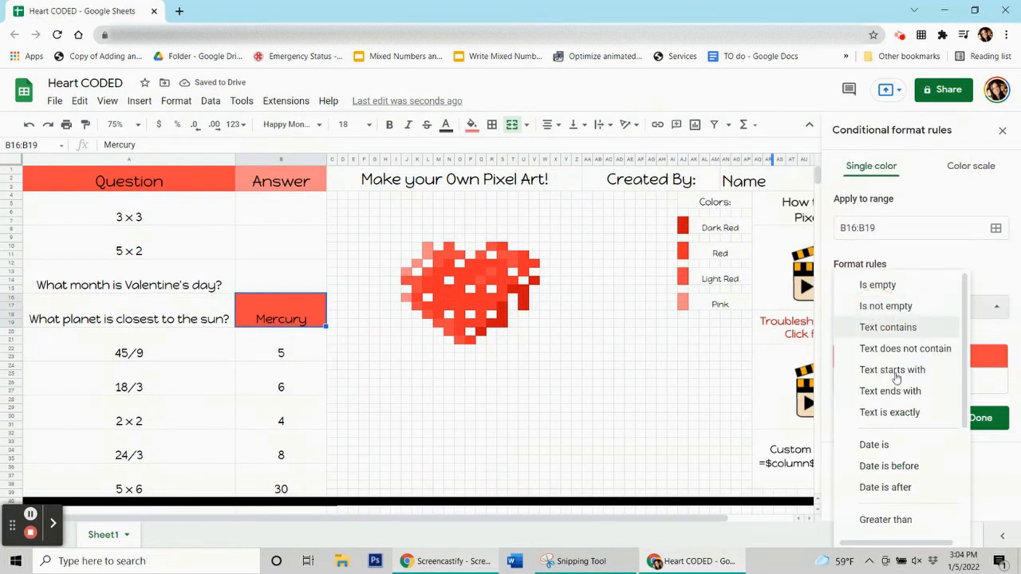
scroll(897, 383, "down", 5)
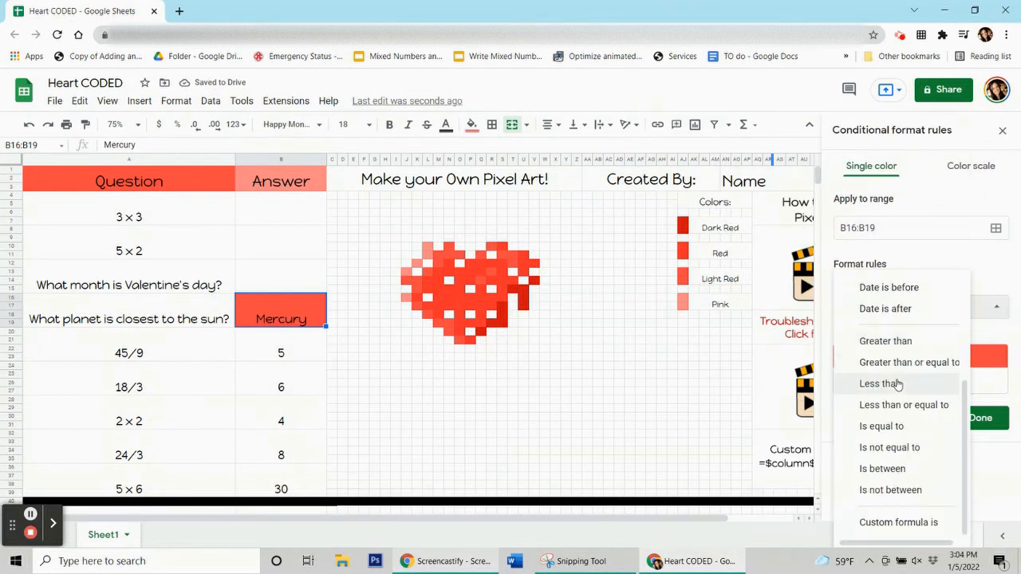
left_click(916, 524)
left_click(891, 337)
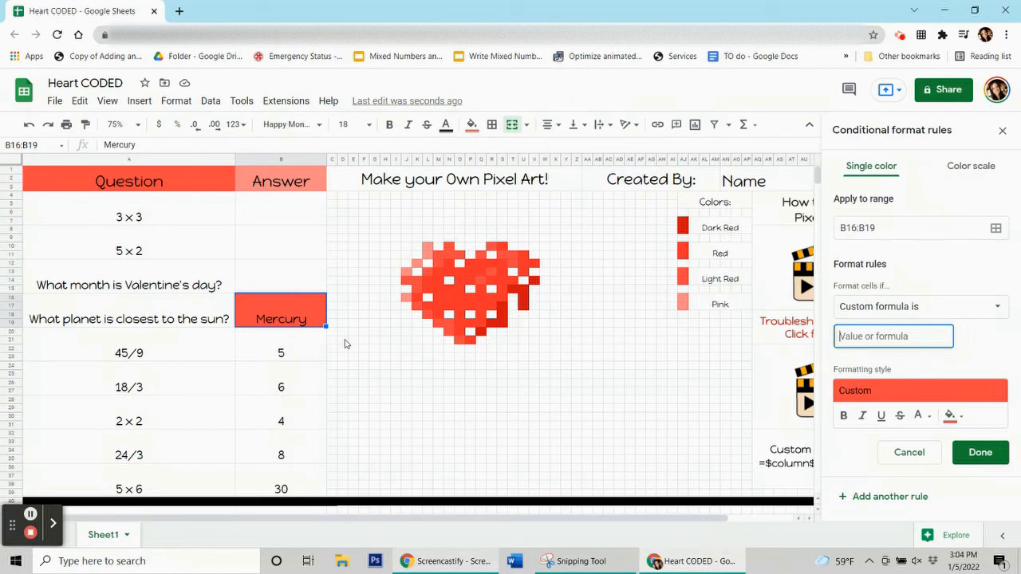
type("=")
type("$b$16=\"Mercury")
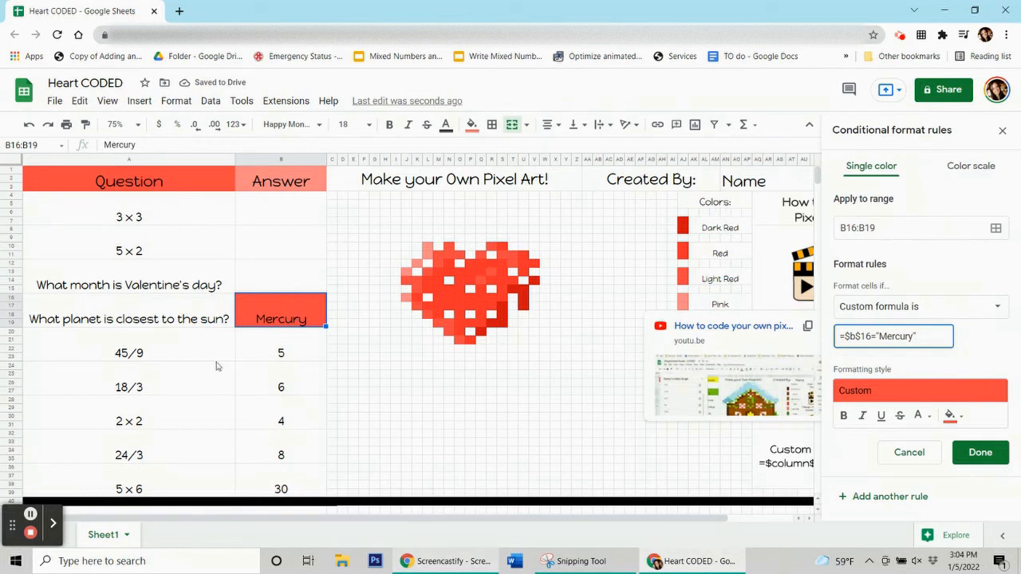
- Extend the Mercury rule's range with N10, M12, K14, K17, M19, O21, T11, R13, Q14 and R10, and save the rule
left_click(996, 228)
left_click_drag(542, 234, 183, 130)
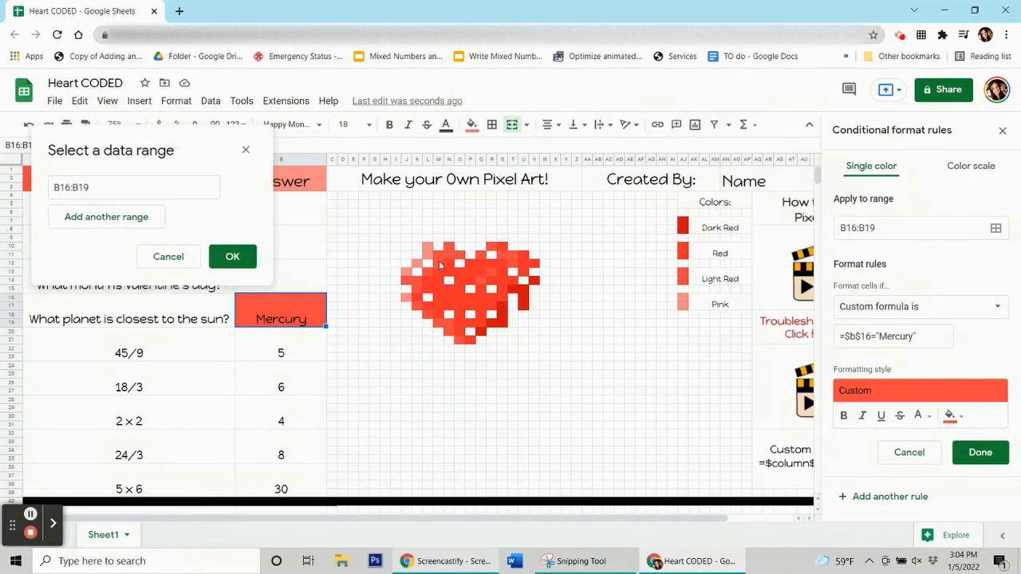
left_click(449, 246, "ctrl")
left_click(438, 263, "ctrl")
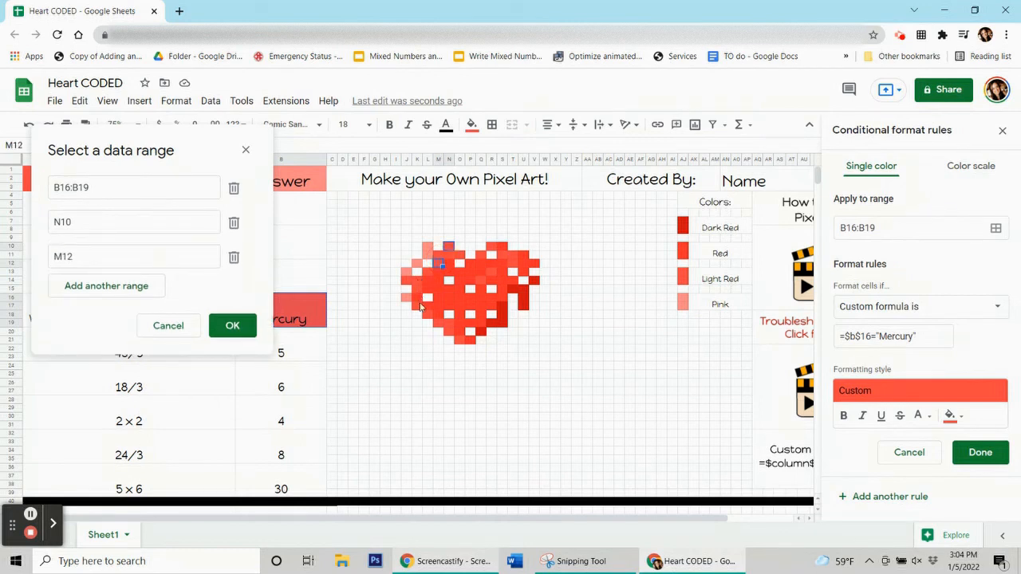
left_click(421, 307, "ctrl")
left_click(437, 323, "ctrl")
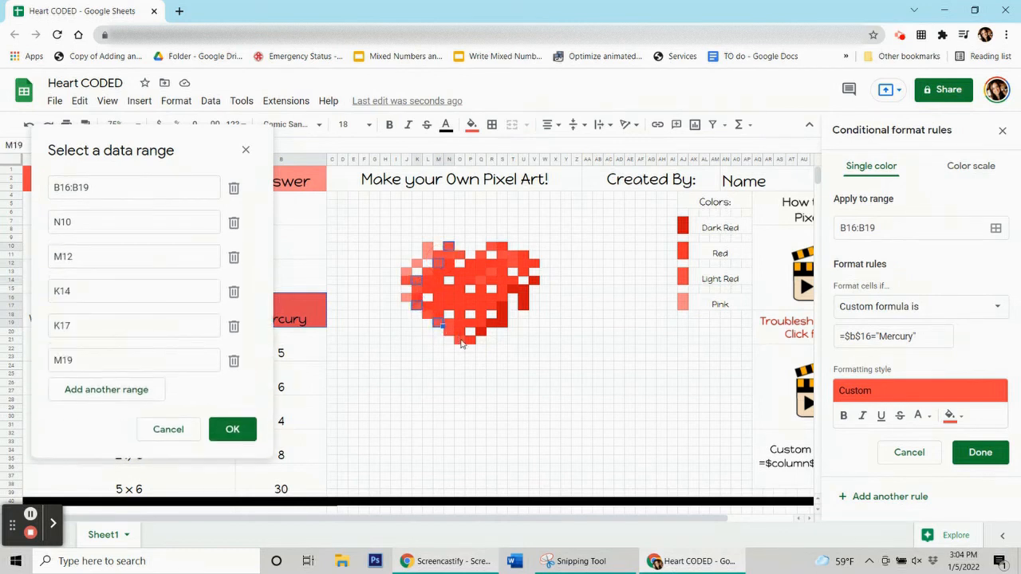
left_click(461, 342, "ctrl")
left_click(513, 256, "ctrl")
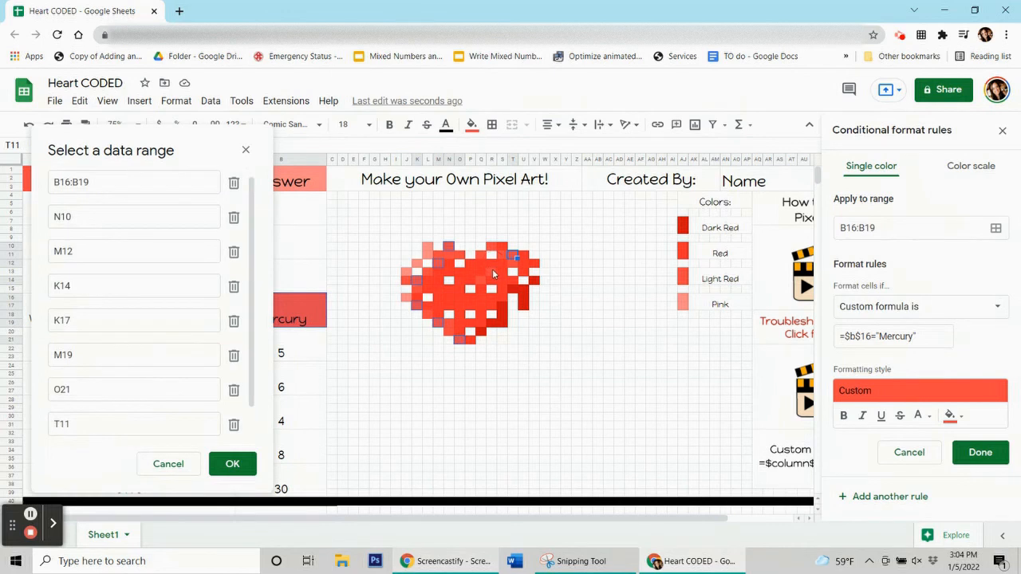
left_click(493, 272, "ctrl")
left_click(483, 280, "ctrl")
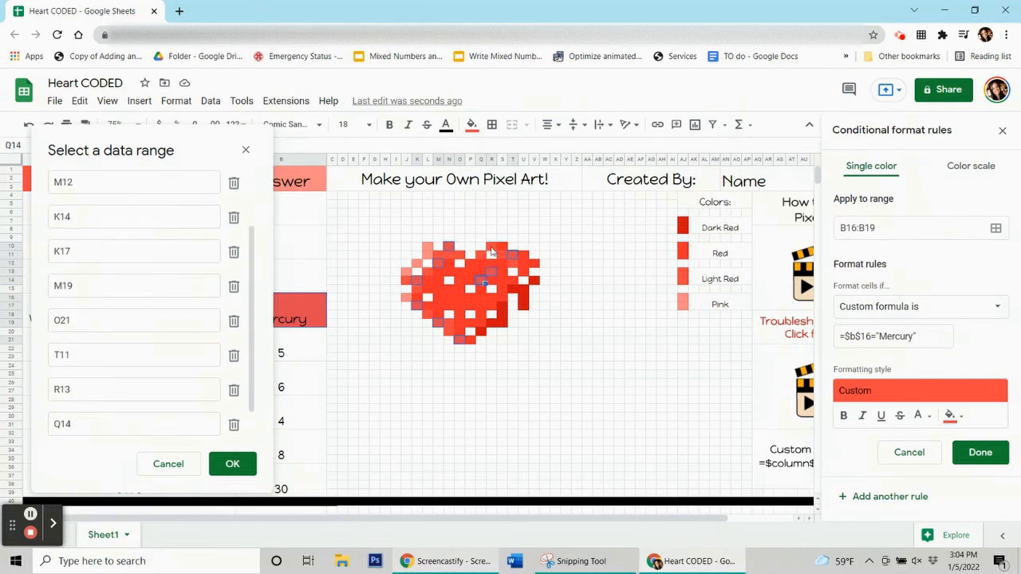
left_click(493, 247, "ctrl")
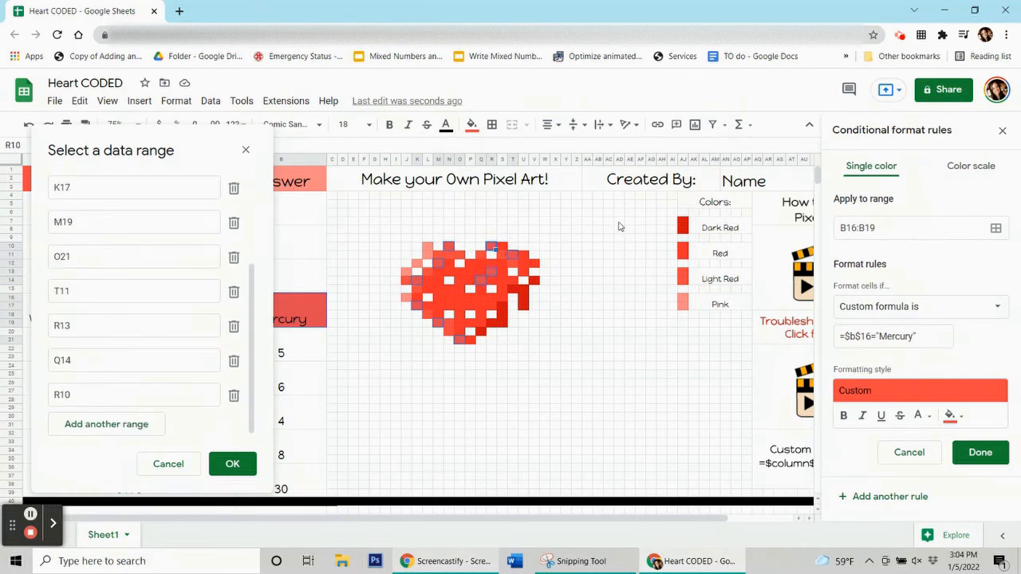
left_click(244, 465)
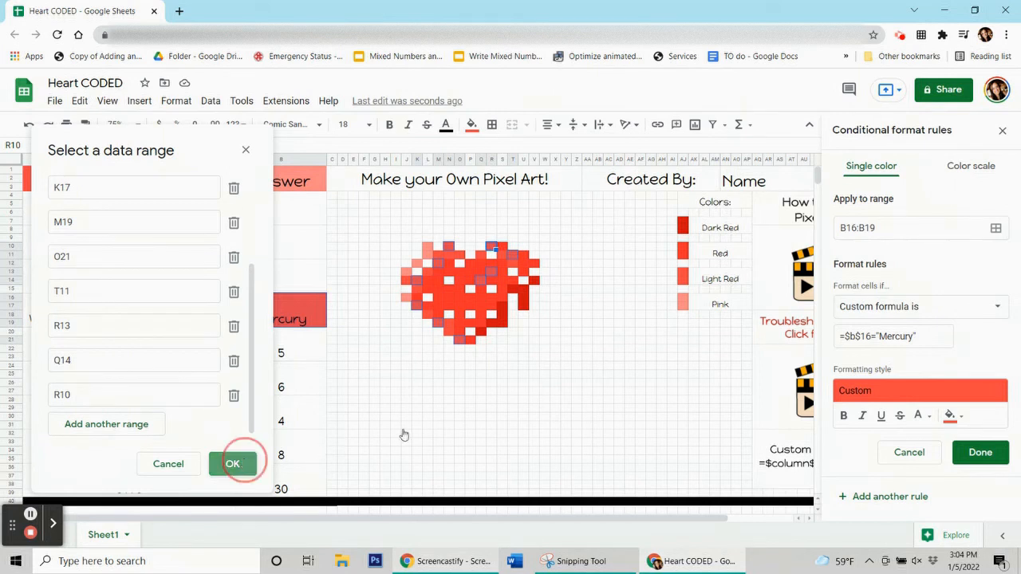
left_click(981, 452)
- Reset the static fill of the heart cells assigned to the Mercury rule
left_click(472, 124)
left_click(533, 361)
left_click(267, 335)
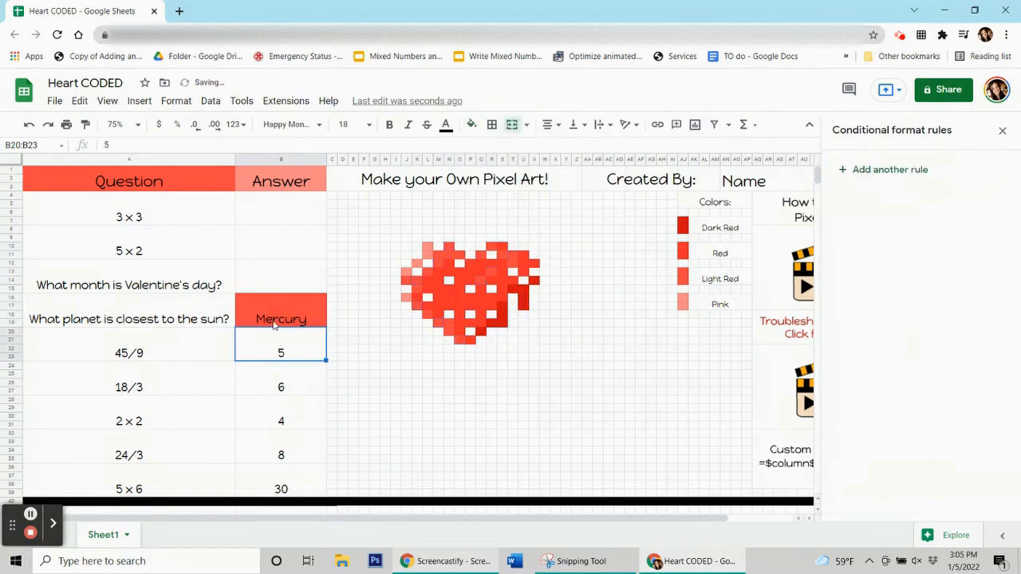
- Clear the Mercury answer from B16:B19
left_click(273, 324)
key("Delete")
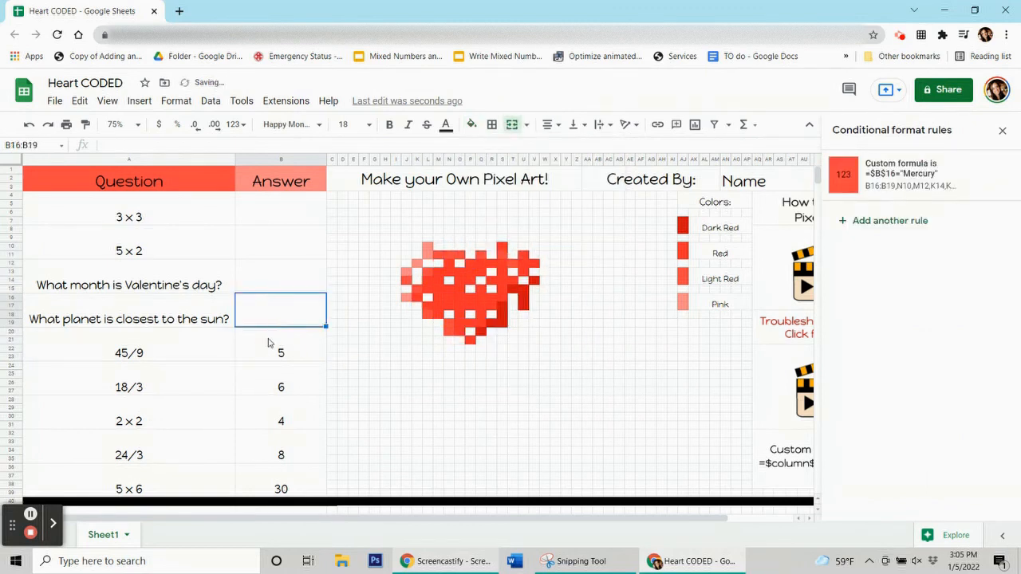
left_click(268, 343)
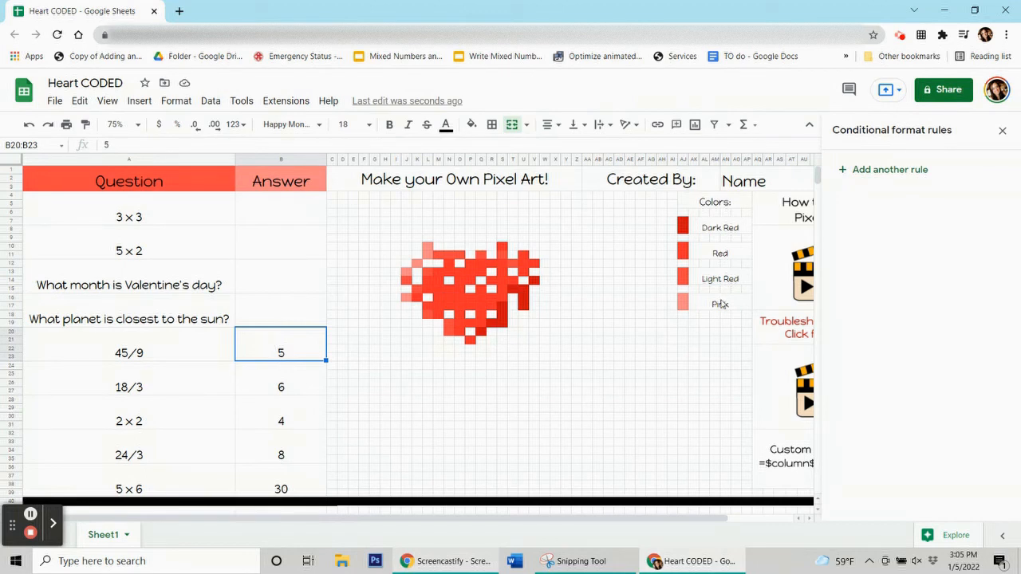
- Review the remaining answers in B20:B39 against the heart cells still statically filled and the color key
left_click(523, 290)
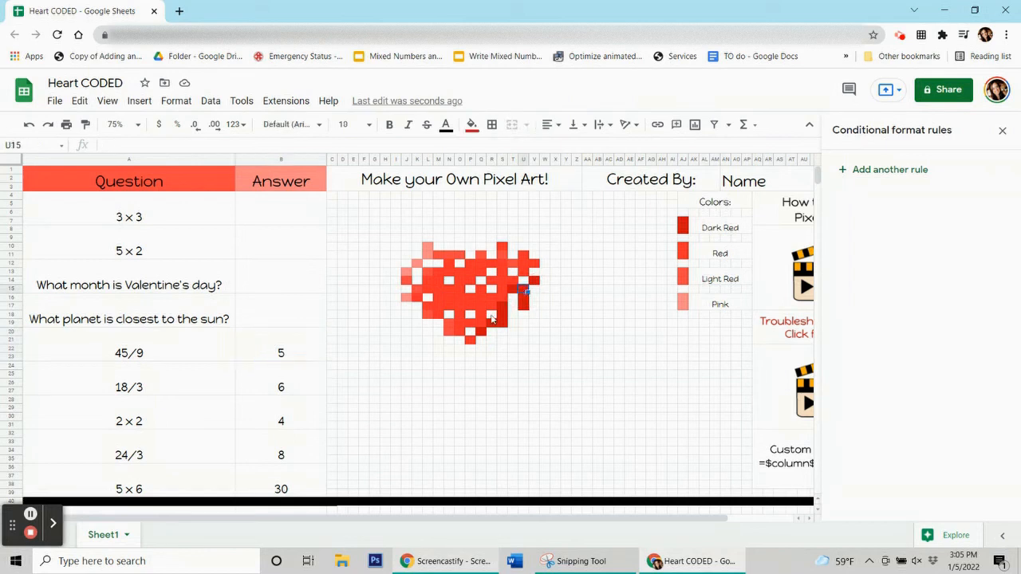
left_click(479, 300)
left_click(449, 332)
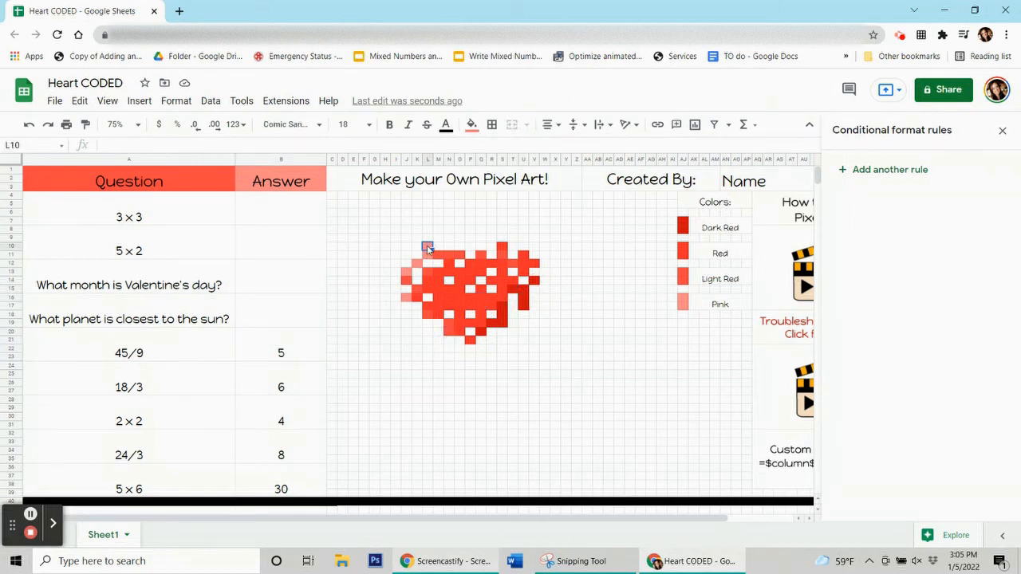
left_click(283, 356)
key("Down")
key("Down")
key("Down")
key("Down")
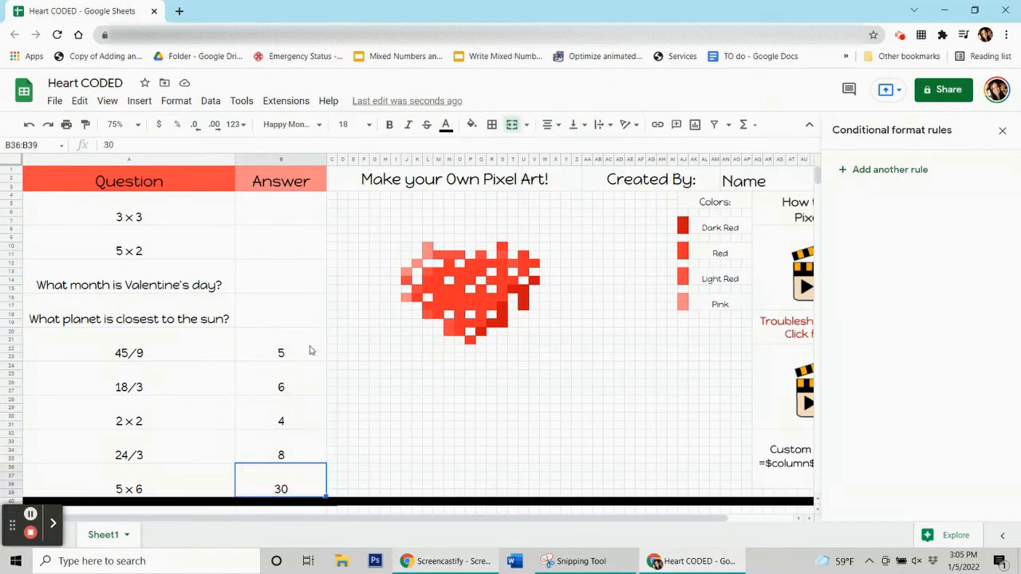
left_click(308, 349)
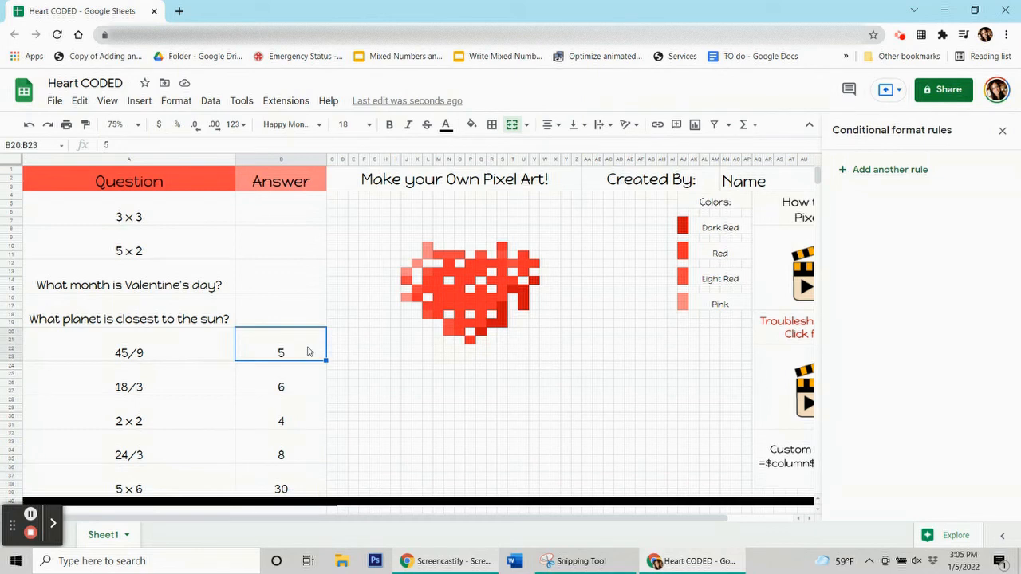
left_click(300, 373)
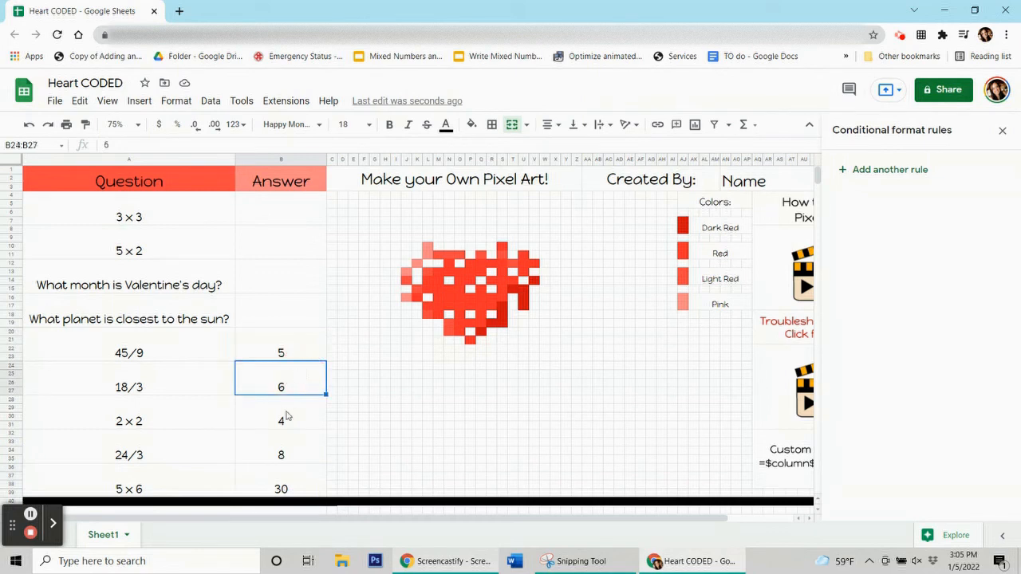
left_click(287, 416)
left_click(281, 453)
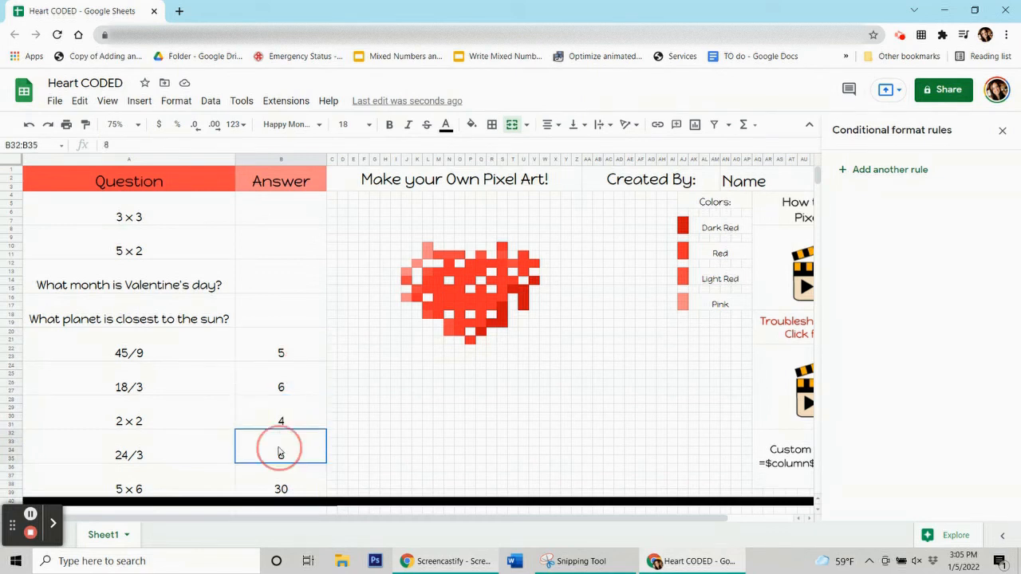
left_click(308, 457)
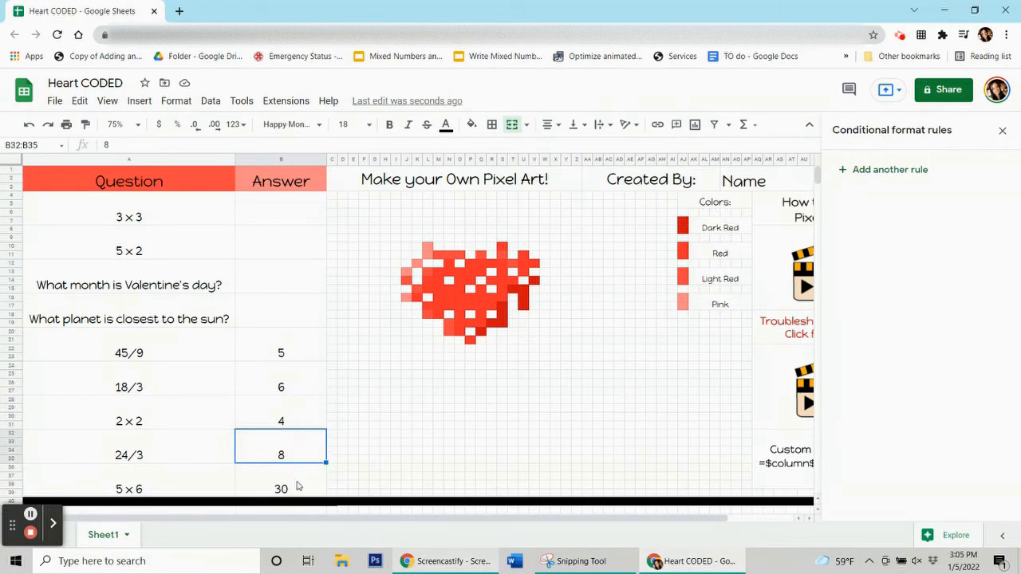
left_click(469, 299)
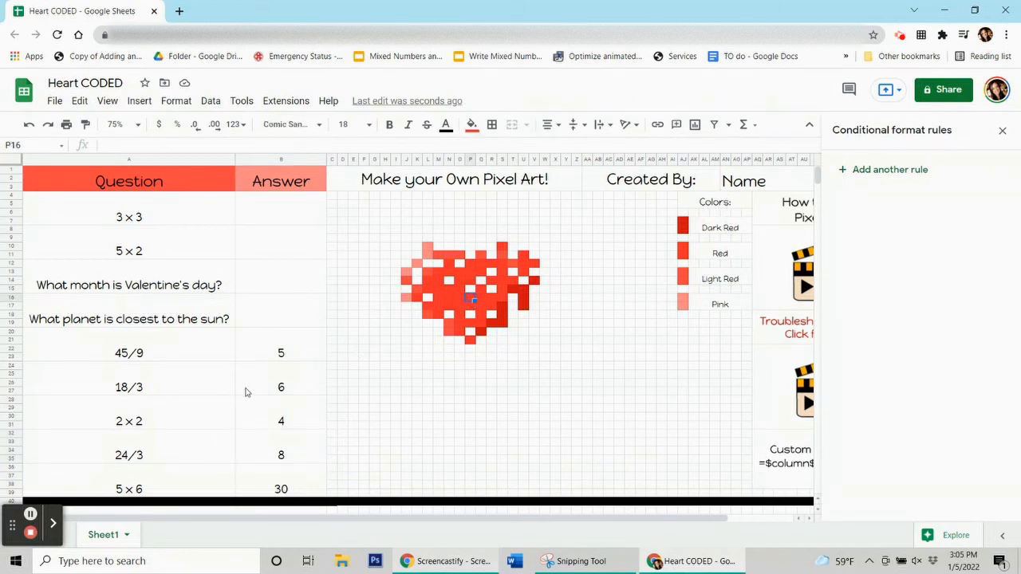
left_click(719, 255)
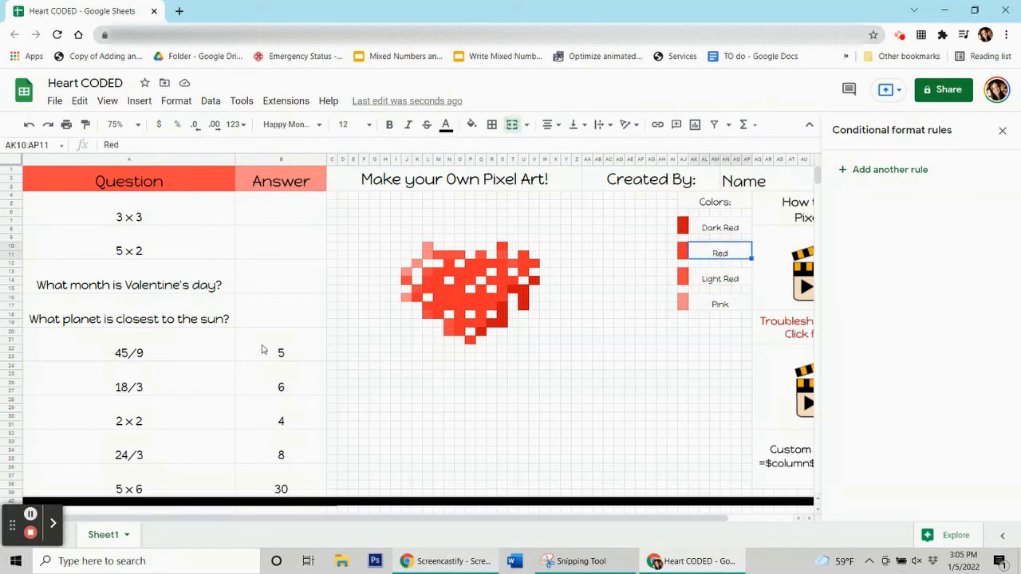
left_click(262, 349)
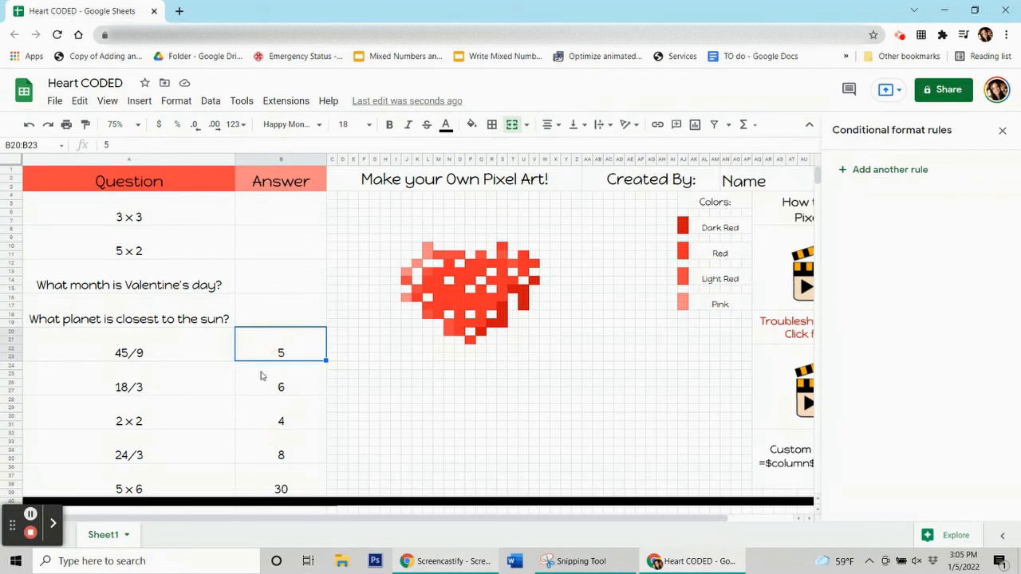
left_click(263, 373)
left_click(267, 416)
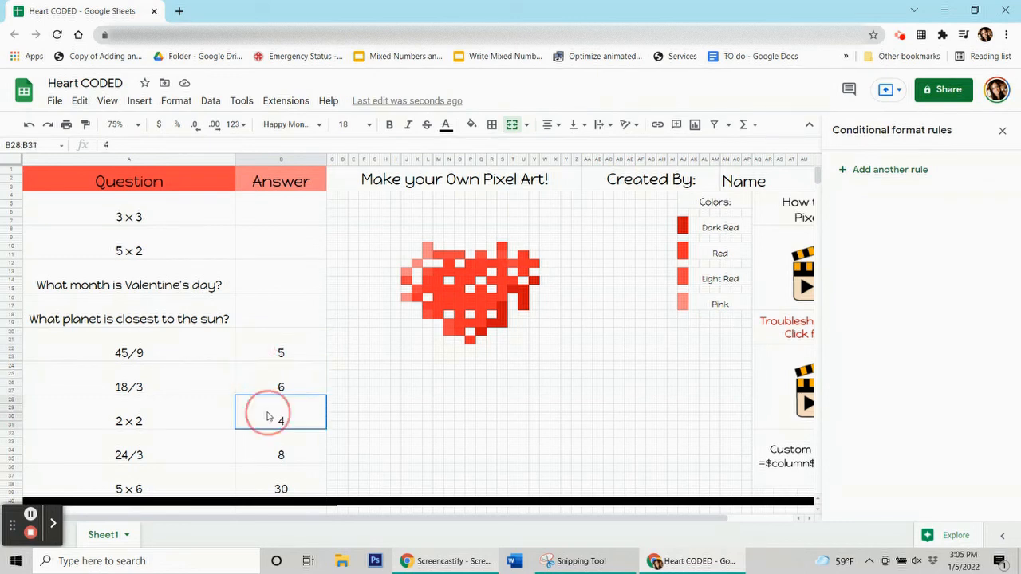
left_click(264, 449)
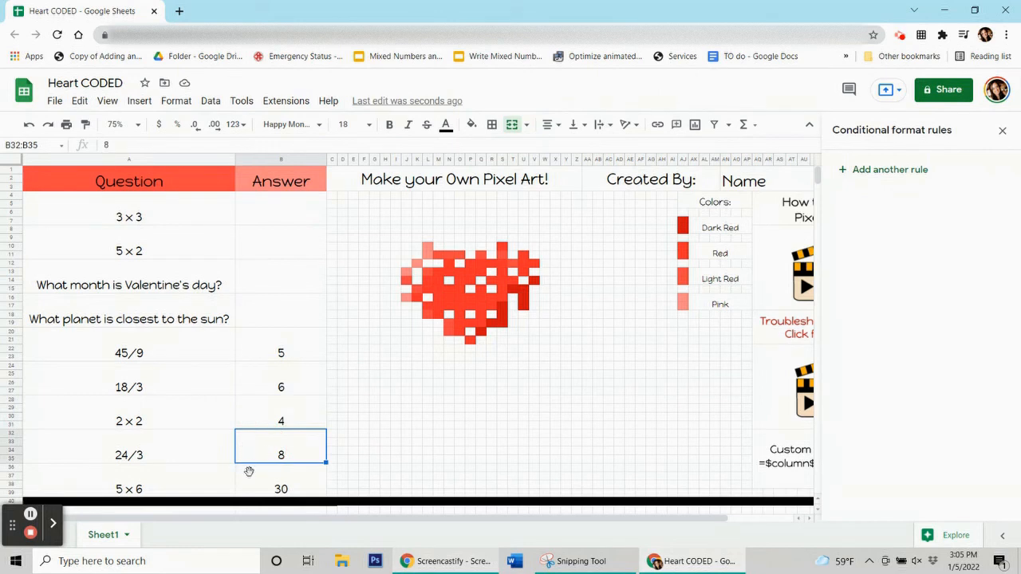
left_click(255, 479)
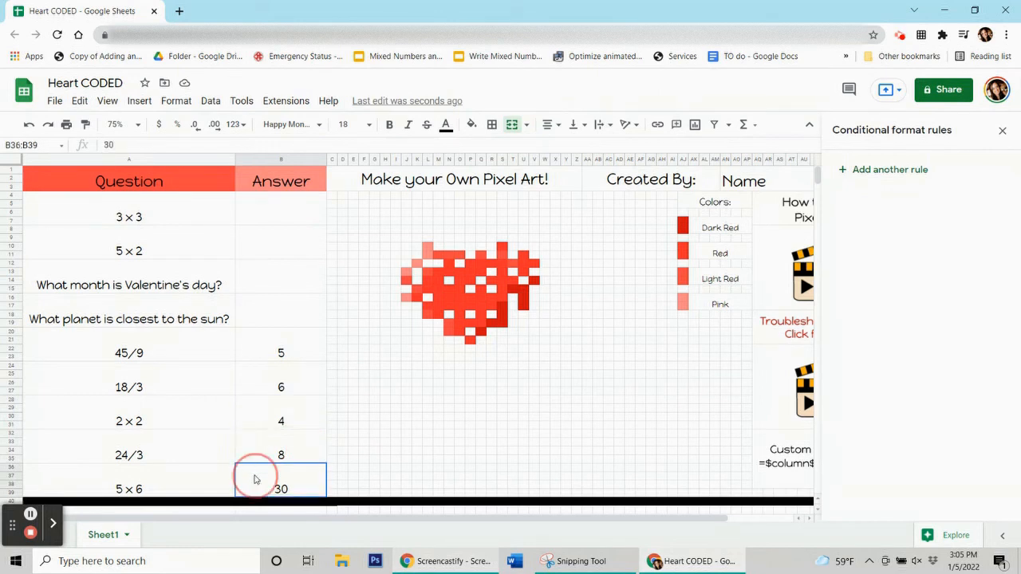
left_click(317, 359)
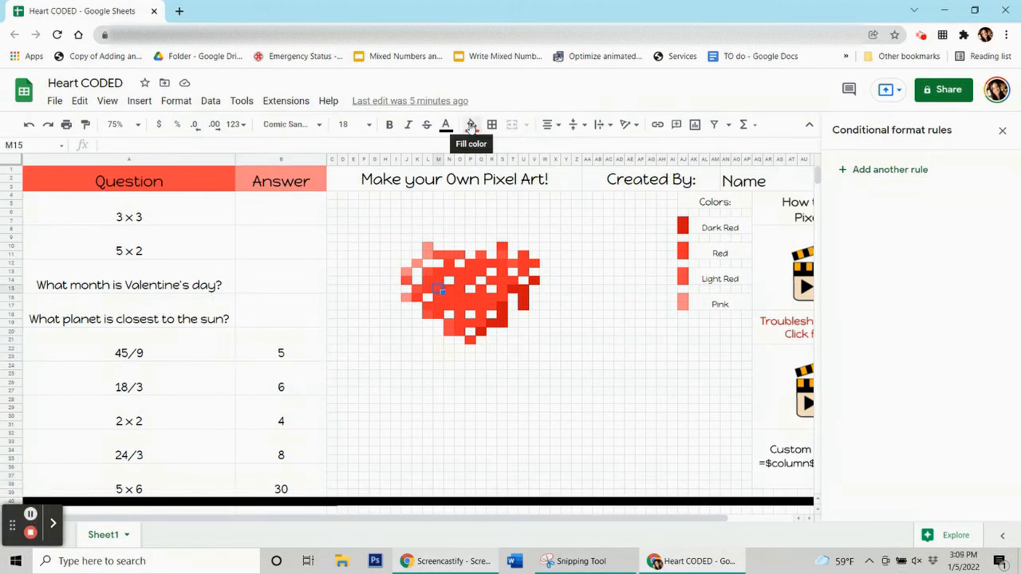
left_click(471, 124)
- Add a conditional format rule to B20:B23 with the custom red fill and the custom formula =$b$20=5
left_click(302, 342)
left_click(889, 169)
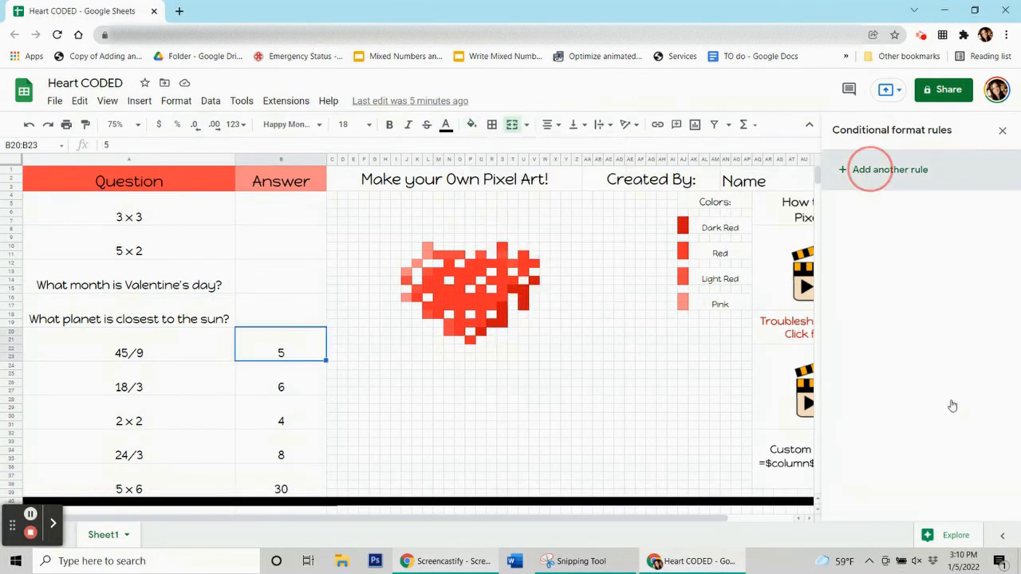
left_click(954, 382)
left_click(821, 209)
left_click(917, 307)
left_click(899, 522)
left_click(861, 337)
type("=$b$20=5")
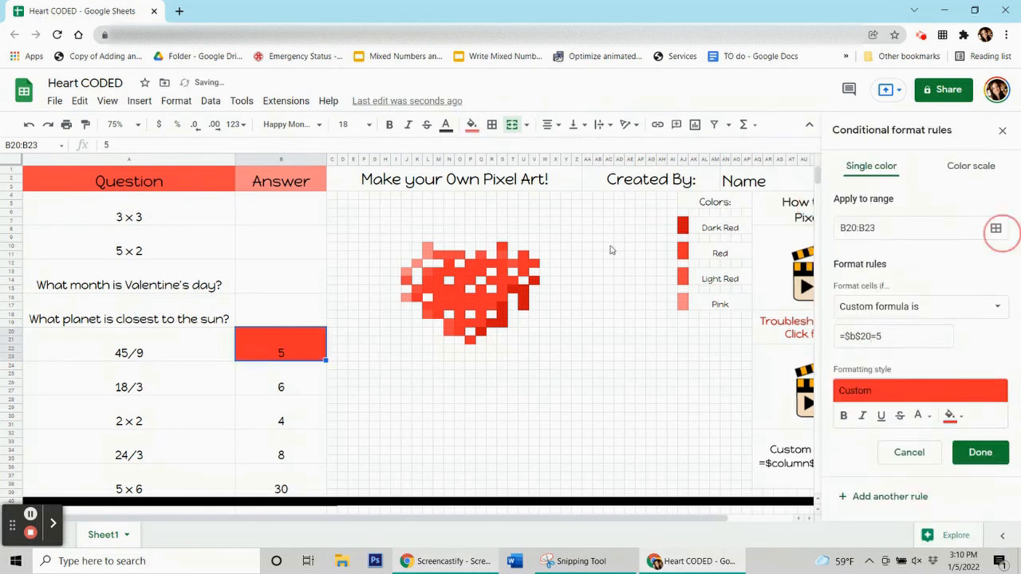
- Extend the 45/9 rule's range with L14, M15, O17, O13, P12 and scattered cells in rows 12 to 16 of the heart's right half
left_click(995, 229)
left_click(428, 280, "ctrl")
left_click(438, 287, "ctrl")
left_click(459, 305, "ctrl")
left_click(459, 271, "ctrl")
left_click(469, 262, "ctrl")
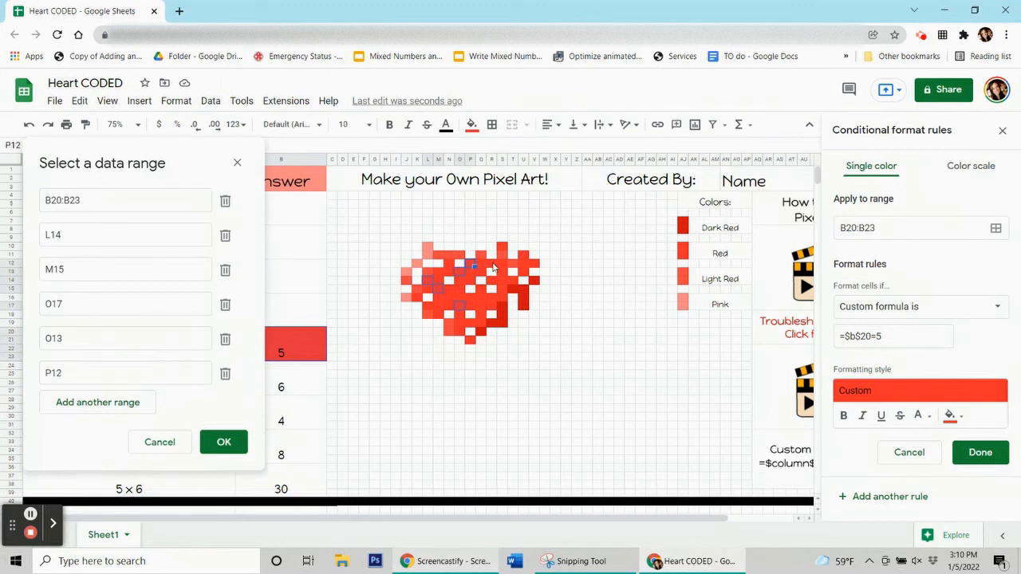
left_click(488, 263, "ctrl")
left_click(527, 262, "ctrl")
left_click(517, 272, "ctrl")
left_click(498, 280, "ctrl")
left_click_drag(477, 298, 484, 295)
- Add Q18, P19, O20, P21, P14, N16, L17:M17, N12, M13, S10 and U11 to the 45/9 rule's range and save the rule
left_click(478, 313, "ctrl")
left_click(468, 323, "ctrl")
left_click(459, 331, "ctrl")
left_click(469, 339, "ctrl")
left_click(468, 279, "ctrl")
left_click(448, 296, "ctrl")
left_click(438, 307, "ctrl")
left_click_drag(438, 315, 429, 307)
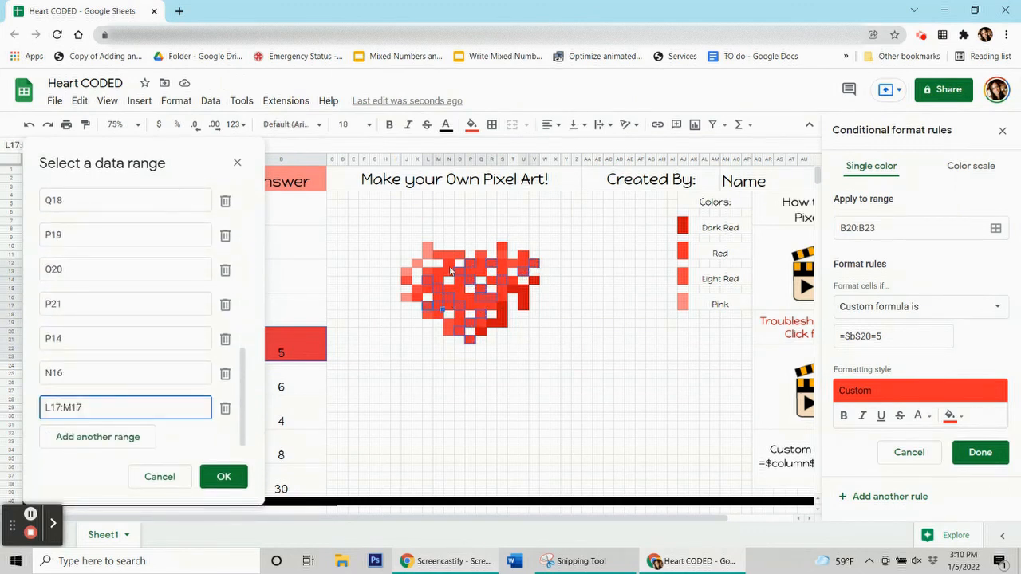
left_click(448, 263, "ctrl")
left_click(438, 271, "ctrl")
left_click(497, 245, "ctrl")
left_click(517, 253, "ctrl")
left_click(223, 476)
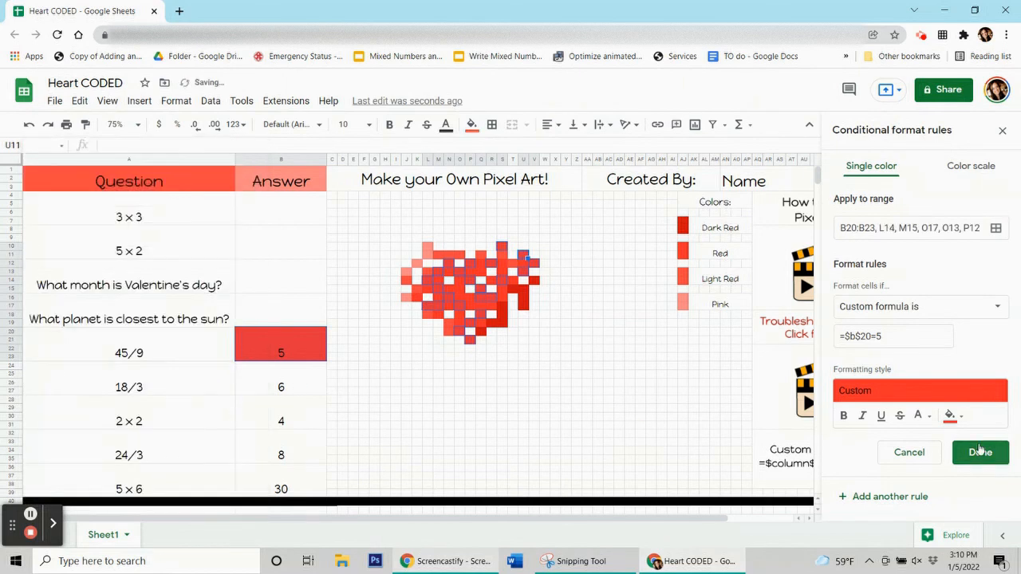
left_click(980, 452)
- Reset the static fill of the 45/9 rule's heart cells and clear its answer from B20:B23
left_click(472, 125)
left_click(517, 360)
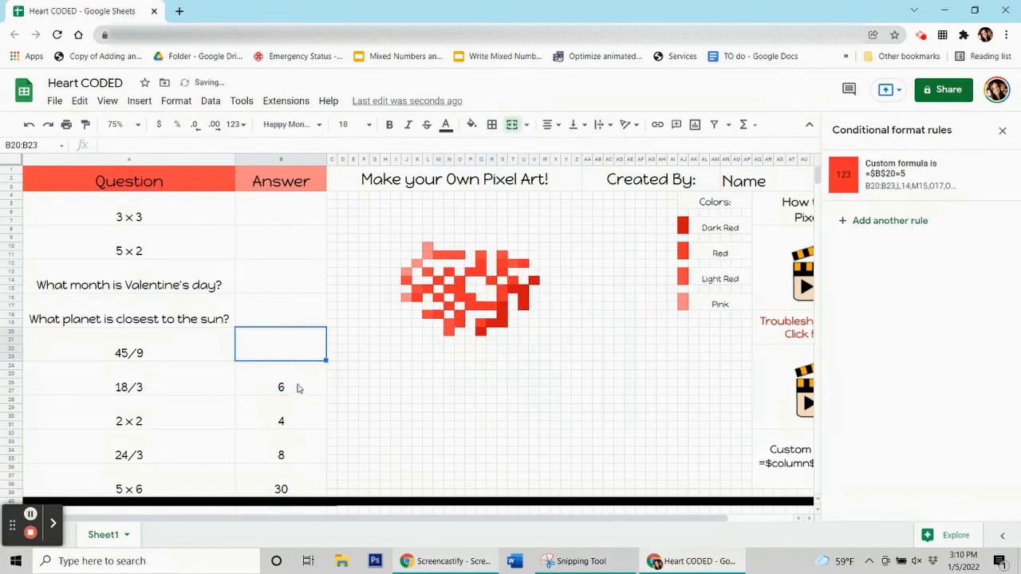
- Add a conditional format rule to B24:B27 with the custom dark red fill and the custom formula =$b$24=6
left_click(293, 385)
left_click(892, 171)
left_click(951, 381)
left_click(864, 202)
left_click(917, 306)
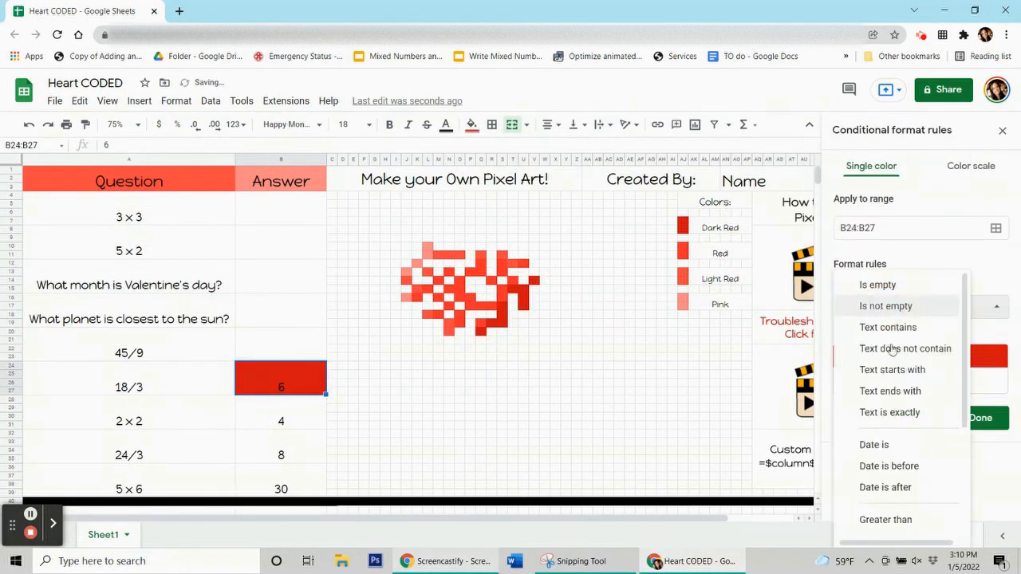
left_click(878, 522)
left_click(888, 337)
type("=$b$24=6")
- Extend the 18/3 rule's range with Q20, R19, S17:S19, T15, U15:U17 and V14, and save the rule
left_click(995, 228)
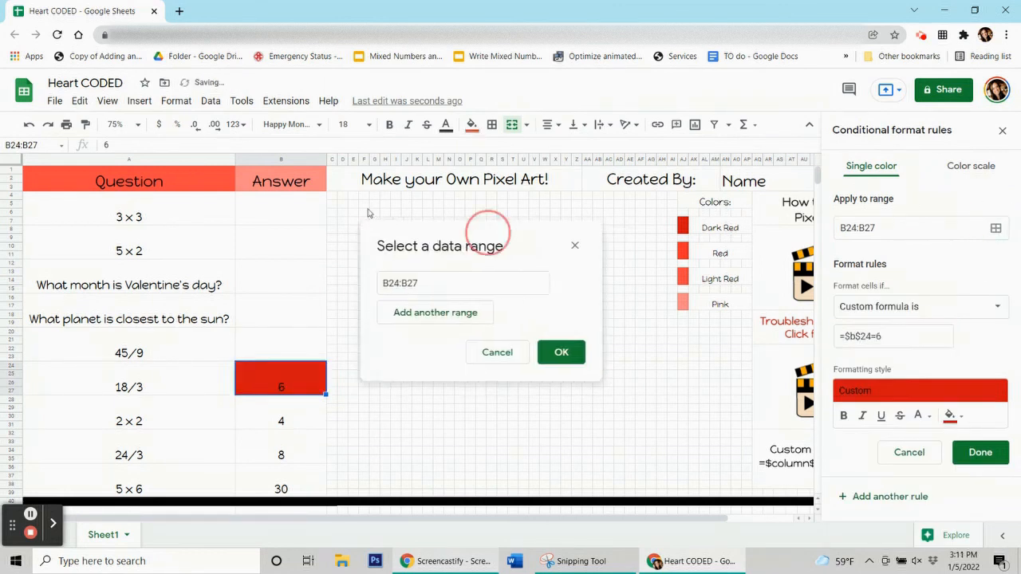
left_click(481, 330, "ctrl")
left_click(490, 321, "ctrl")
left_click_drag(501, 304, 501, 321)
left_click(512, 286, "ctrl")
left_click_drag(522, 286, 523, 303)
left_click(535, 282, "ctrl")
left_click(304, 465)
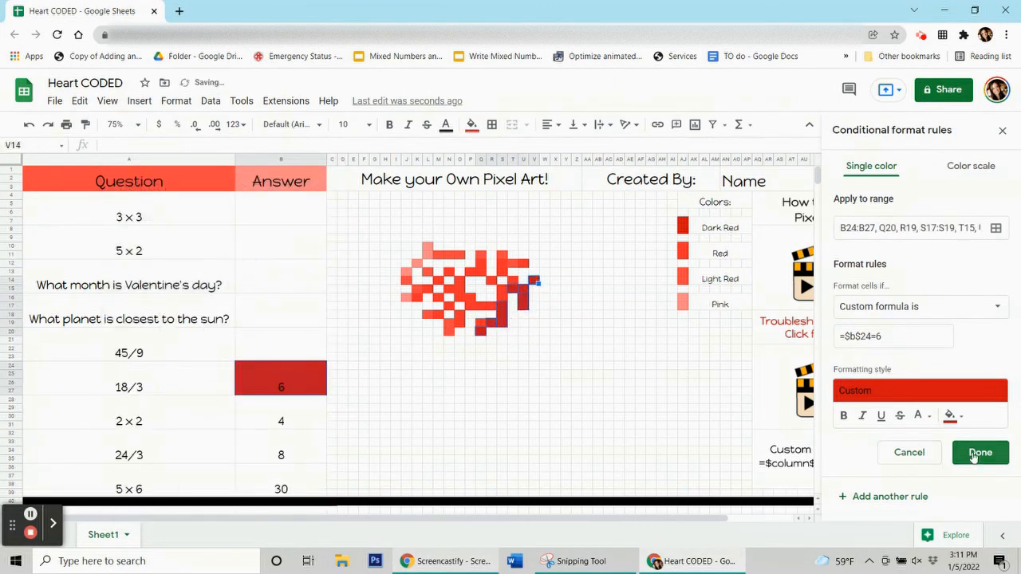
left_click(980, 452)
- Reset the static fill of the 18/3 rule's heart cells and clear its answer from B24:B27
left_click(472, 124)
left_click(527, 360)
key("Delete")
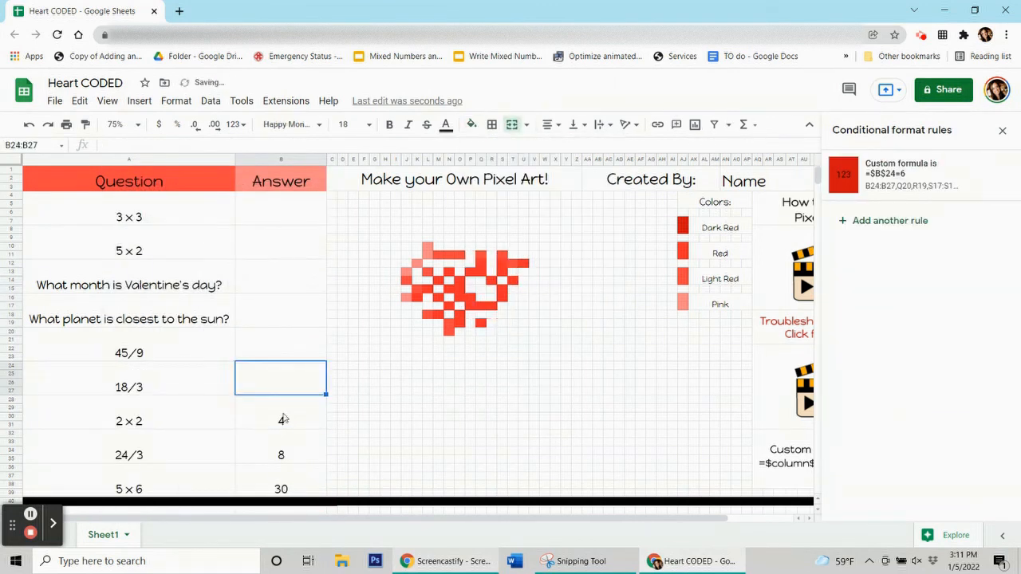
- Add a conditional format rule to B28:B31 with the custom light red fill and the custom formula =$b$28=4
key("Down")
left_click(866, 177)
left_click(949, 380)
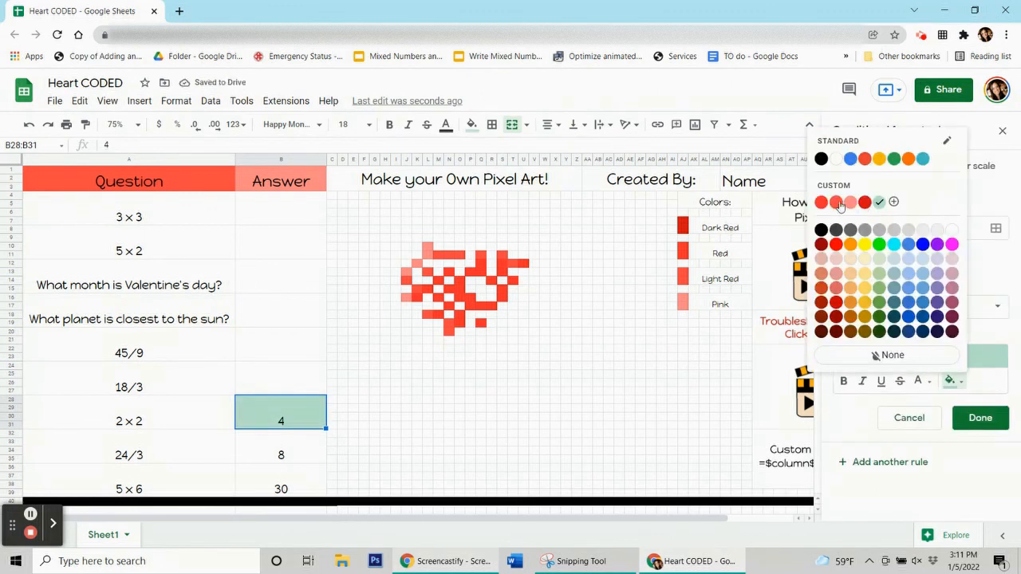
left_click(848, 206)
left_click(917, 303)
left_click(934, 511)
left_click(892, 338)
type("=$b$28=4")
- Extend the 2 x 2 rule's range with N19:N20, L18, K15, J14, L13, M11:O11, Q11, S11 and T12, and save the rule
left_click(997, 229)
left_click_drag(437, 237, 125, 153)
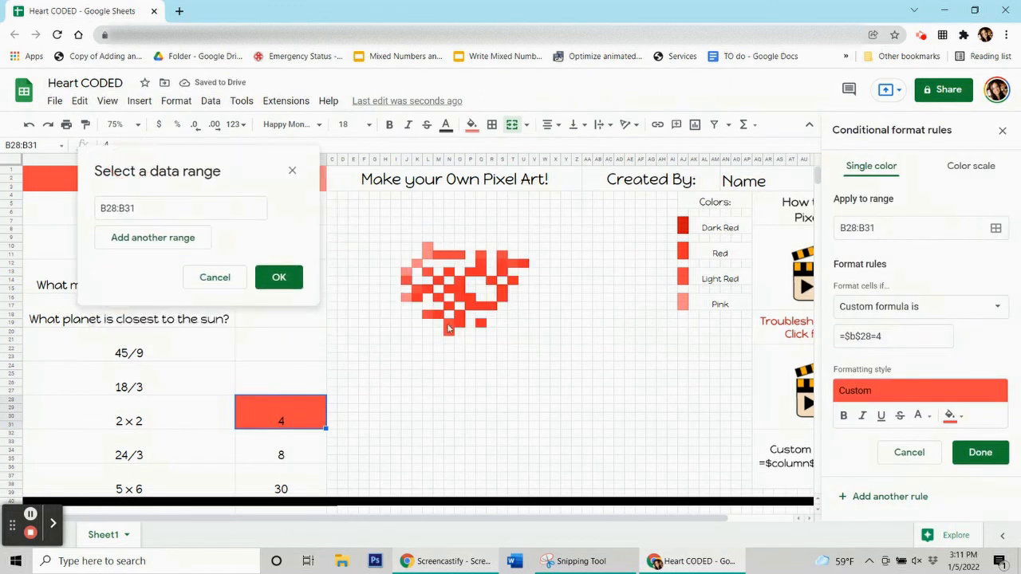
left_click_drag(449, 323, 449, 331)
left_click(428, 315, "ctrl")
left_click(417, 289, "ctrl")
left_click(406, 280, "ctrl")
left_click(427, 272, "ctrl")
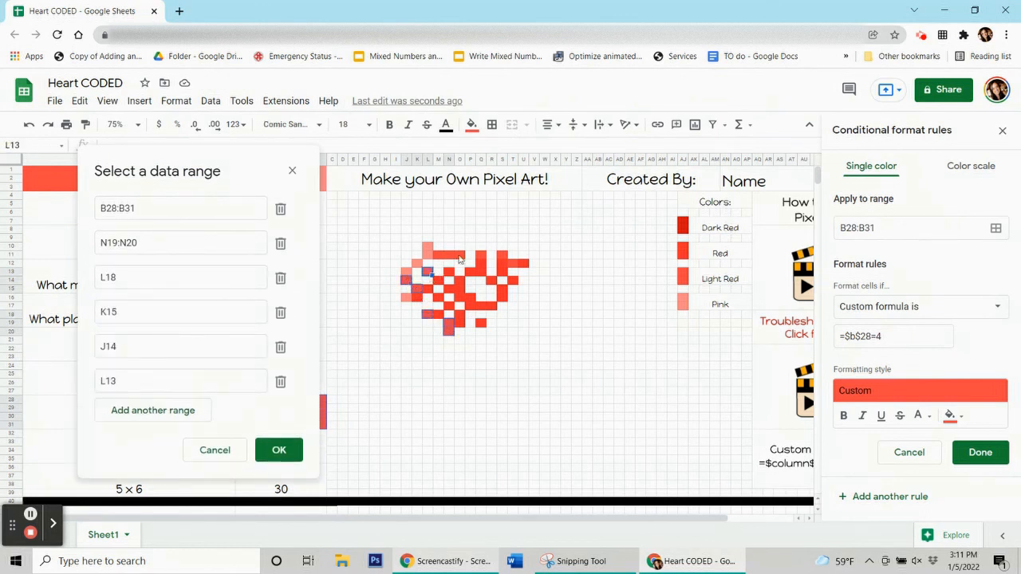
left_click_drag(438, 255, 459, 255)
left_click(481, 255, "ctrl")
left_click(502, 255, "ctrl")
left_click(513, 264, "ctrl")
left_click(288, 485)
left_click(996, 452)
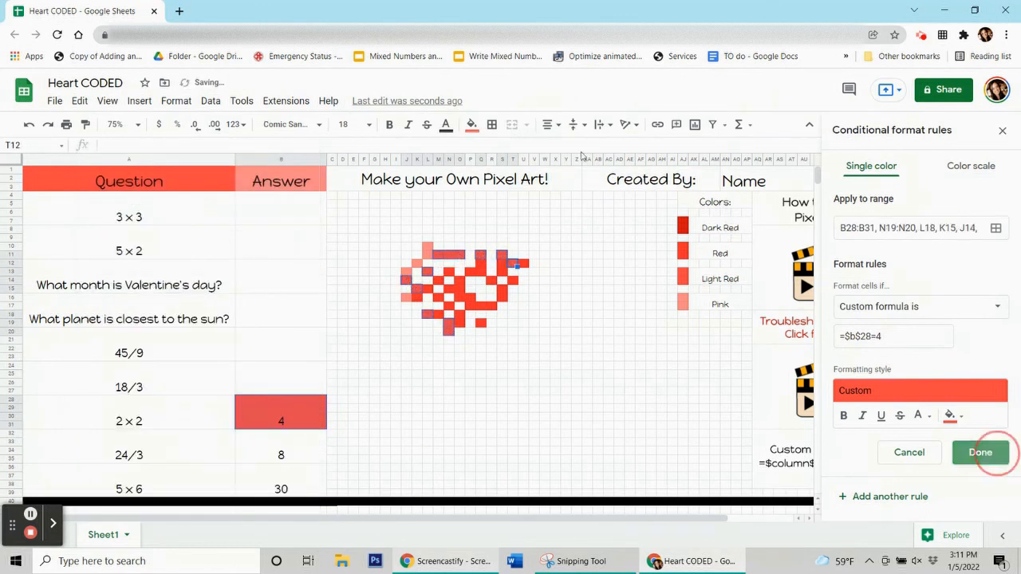
- Reset the static fill of the 2 x 2 rule's heart cells and clear its answer from B28:B31
left_click(473, 125)
left_click(537, 361)
left_click(281, 448)
left_click(281, 418)
key("Delete")
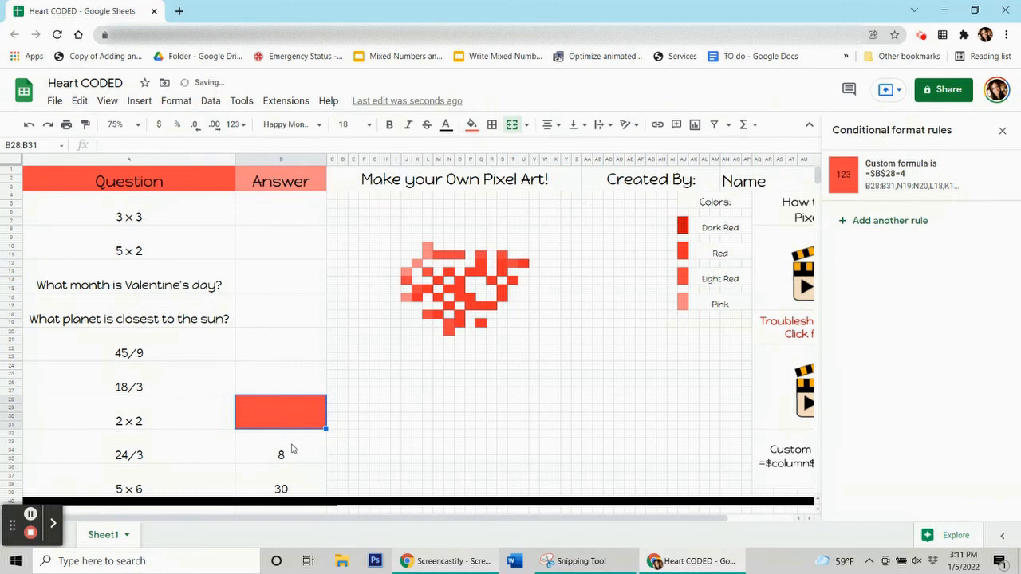
- Add a conditional format rule to B32:B35 with the custom pink fill and the custom formula =$b$32=1
left_click(292, 448)
left_click(905, 172)
left_click(918, 307)
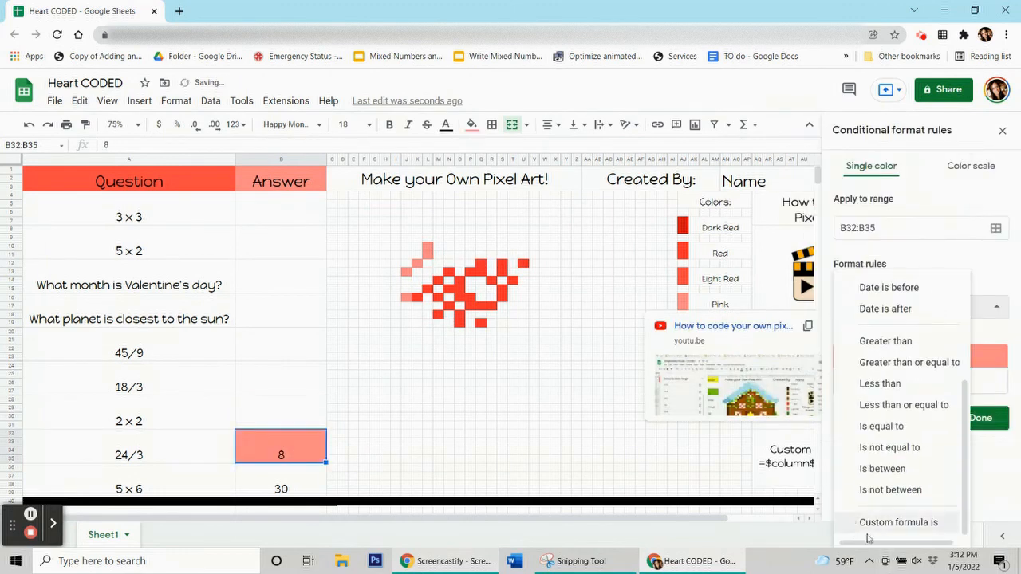
left_click(885, 522)
left_click(881, 336)
type("=$b$32=1")
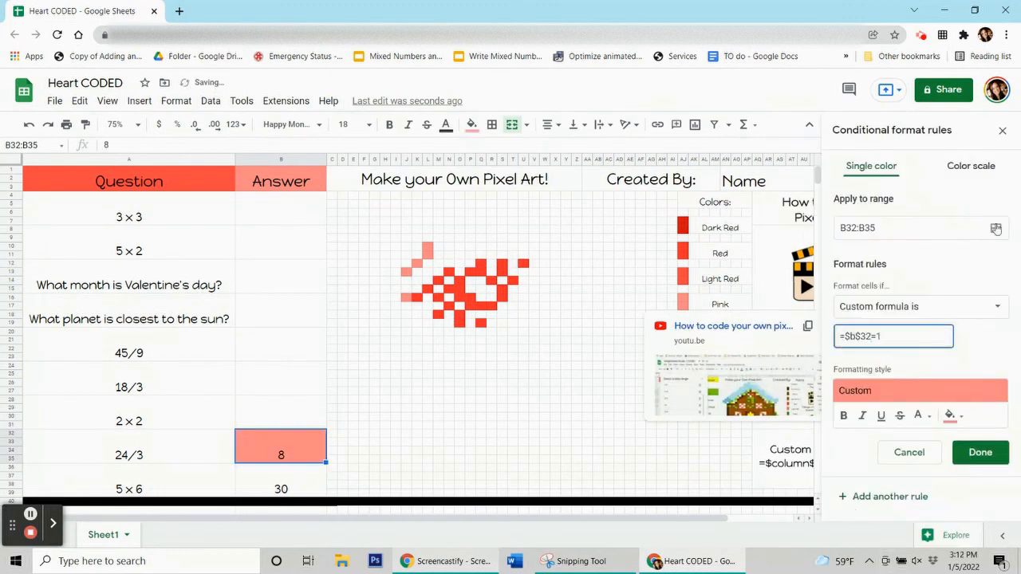
- Extend the 24/3 rule's range with L10:L11, K12, J13 and J16, and save it with the formula =$b$32=8
left_click(996, 228)
left_click_drag(524, 254, 234, 178)
left_click_drag(427, 248, 428, 256)
left_click(416, 265, "ctrl")
left_click(408, 274, "ctrl")
left_click(407, 298, "ctrl")
left_click(307, 426)
left_click(971, 452)
- Reset the static fill of the 24/3 rule's heart cells and clear its answer from B32:B35
left_click(472, 124)
left_click(532, 363)
left_click(290, 476)
left_click(290, 455)
key("Delete")
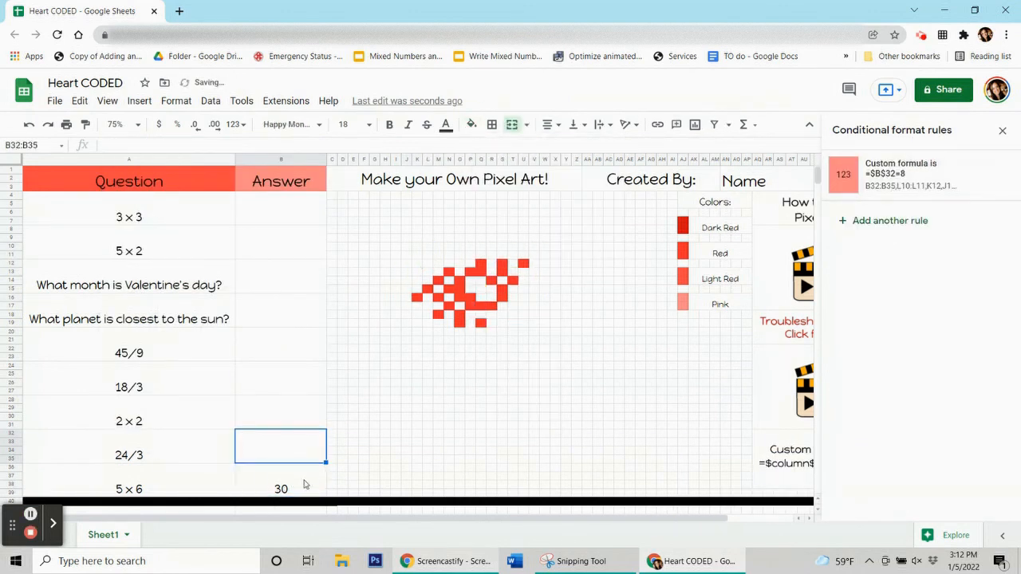
- Add a conditional format rule to B36:B39 with the custom red fill and the custom formula =$b$36=30
left_click(306, 484)
left_click(912, 170)
left_click(954, 382)
left_click(823, 205)
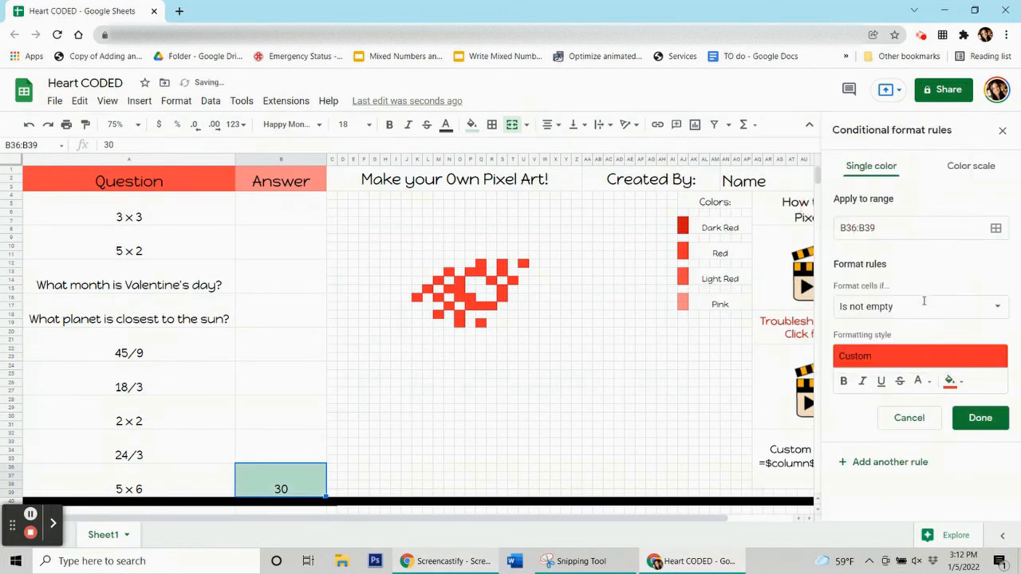
left_click(923, 307)
scroll(909, 478, "down", 5)
left_click(902, 530)
left_click(869, 338)
type("=")
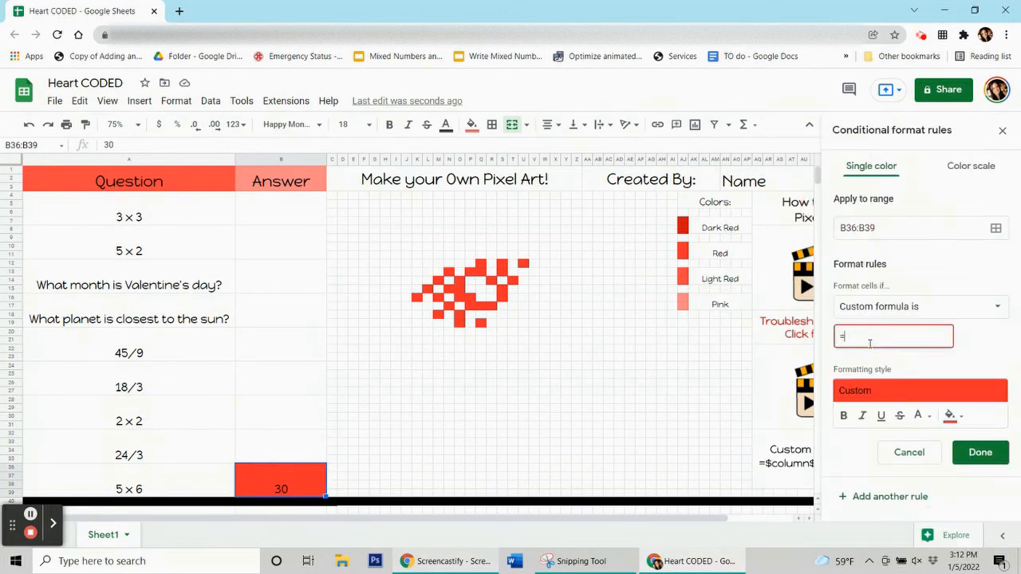
type("$b$36=30")
- Extend the 5 x 6 rule's range with all remaining red heart cells, including K16, L15 and M14, and save the rule
left_click(995, 228)
left_click(417, 297, "ctrl")
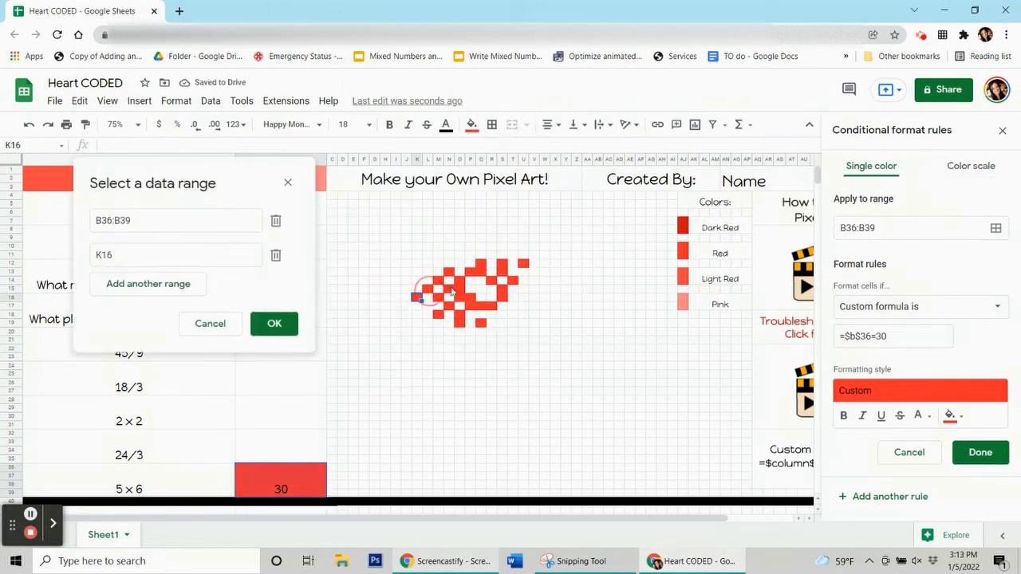
left_click(428, 289, "ctrl")
left_click(438, 281, "ctrl")
left_click(449, 272, "ctrl")
left_click(449, 290, "ctrl")
left_click(438, 297, "ctrl")
left_click(449, 306, "ctrl")
left_click(438, 316, "ctrl")
left_click_drag(461, 315, 461, 323)
left_click(481, 324, "ctrl")
left_click(471, 297, "ctrl")
left_click_drag(460, 281, 503, 272)
left_click(493, 281, "ctrl")
left_click(470, 272, "ctrl")
left_click(514, 281, "ctrl")
left_click(524, 265, "ctrl")
left_click(280, 498)
left_click(978, 453)
- Reset the static fill of the 5 x 6 rule's heart cells and clear its answer from B36:B39
left_click(473, 126)
left_click(516, 364)
left_click(279, 479)
key("Delete")
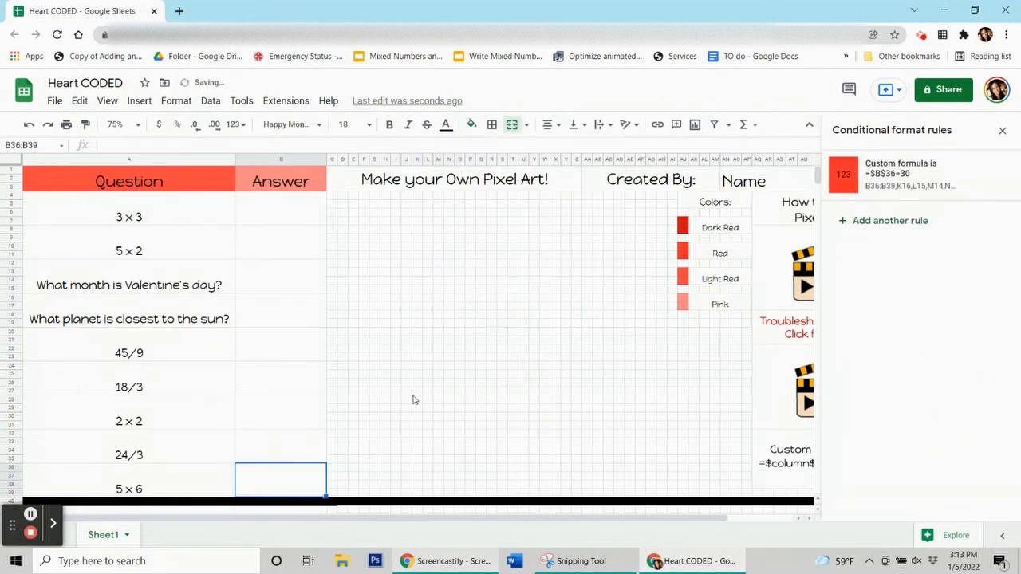
- Test the rules by entering the answers 9, 10, February, Mercury, 5, 6, 4, 8 and 30 from B4:B7 down to B36:B39
left_click(264, 222)
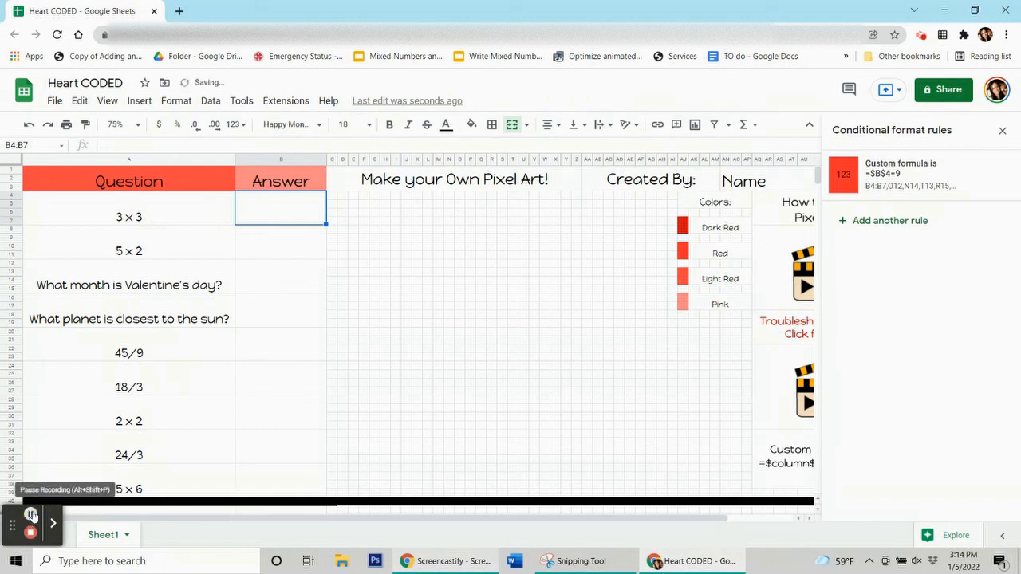
type("9")
key("Return")
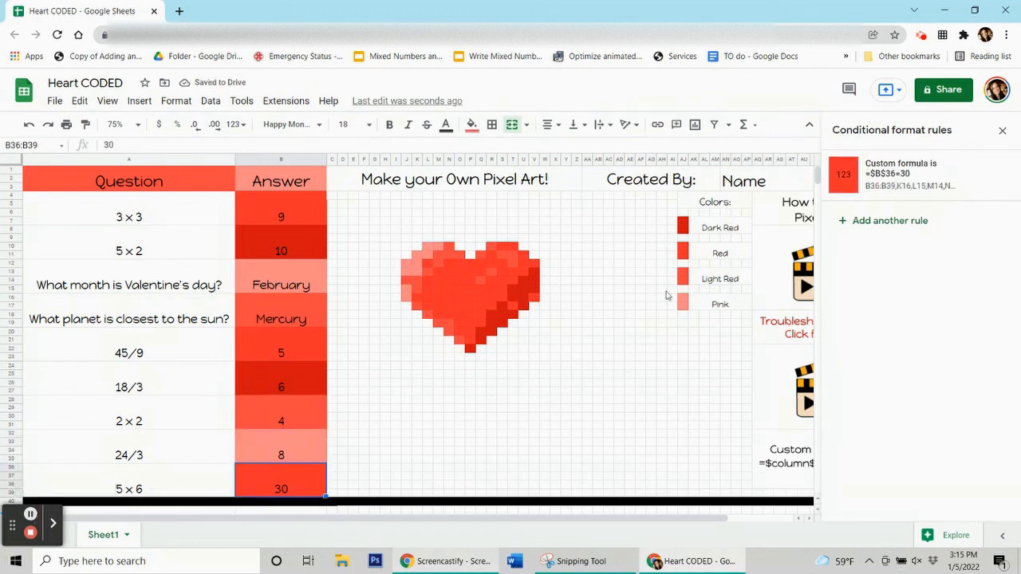
- Close the conditional format rules and select an empty cell below the heart to view the finished pixel art
left_click(1004, 132)
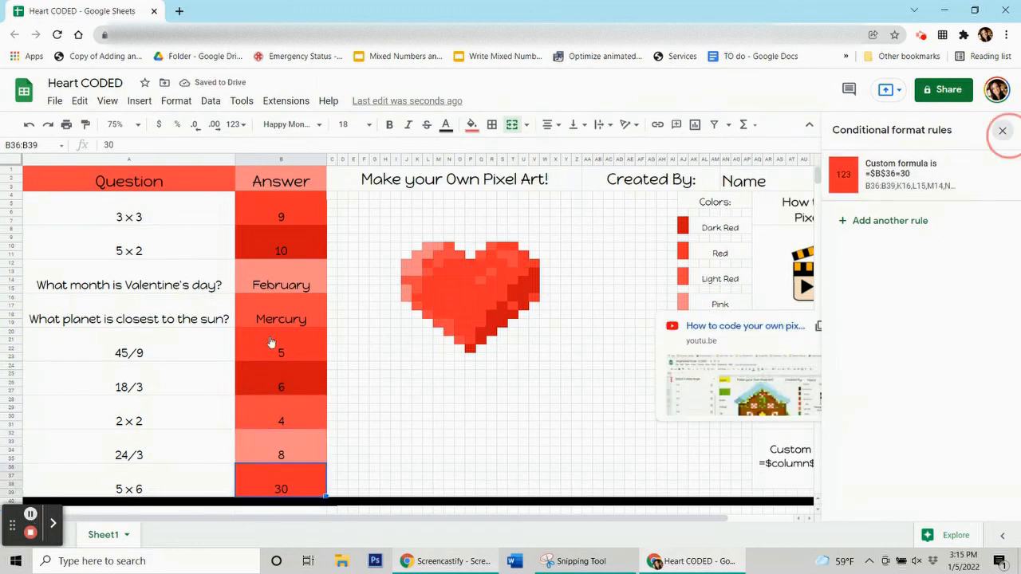
left_click(426, 426)
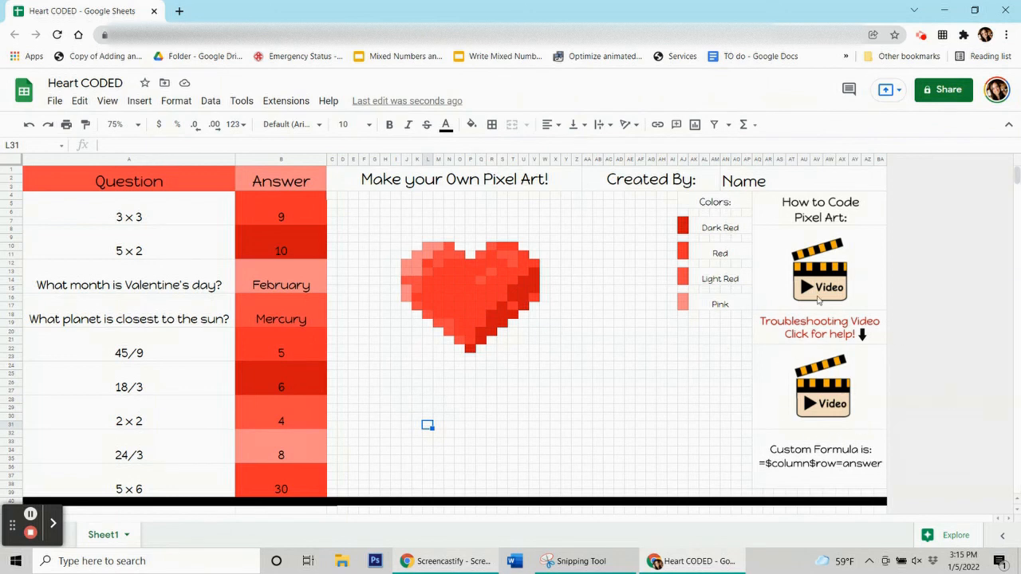
mouse_move(814, 409)
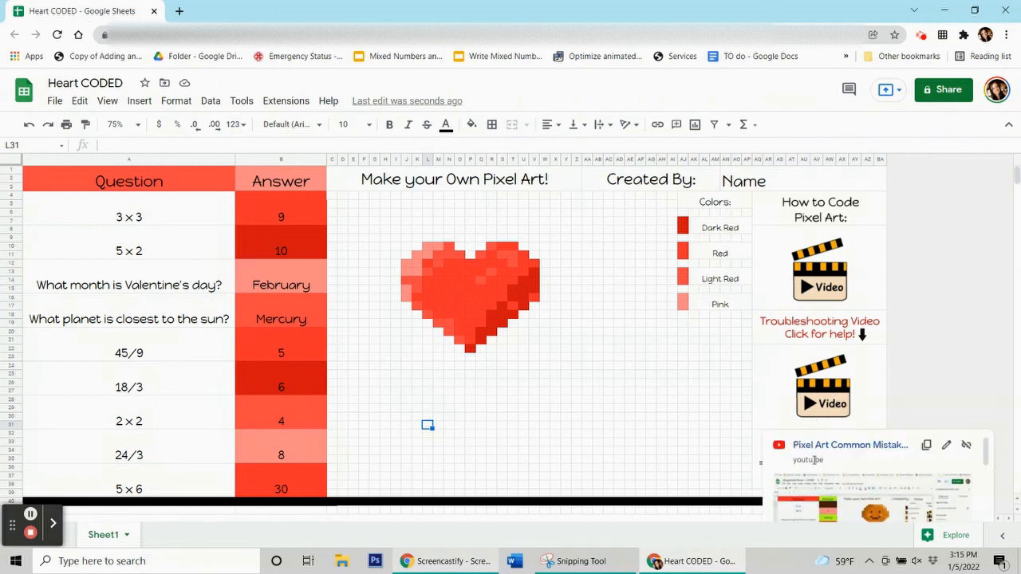